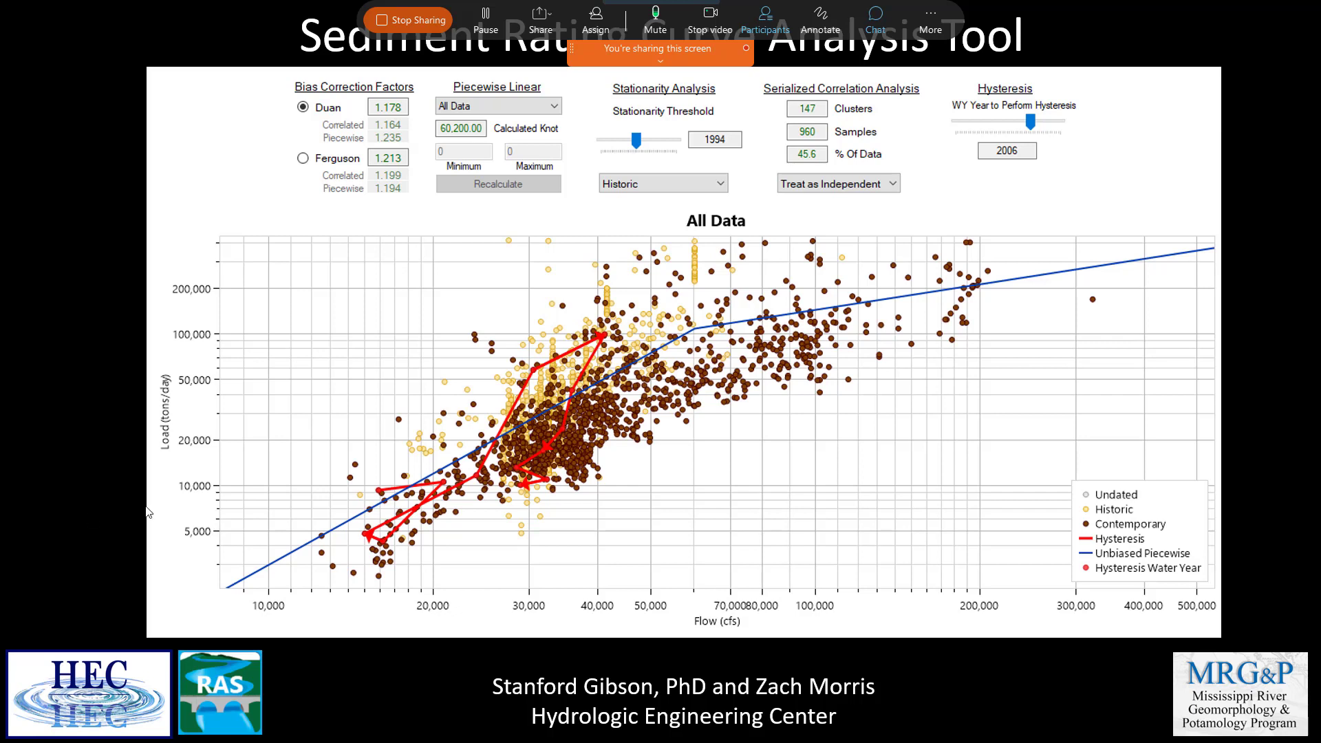
pyautogui.click(73, 477)
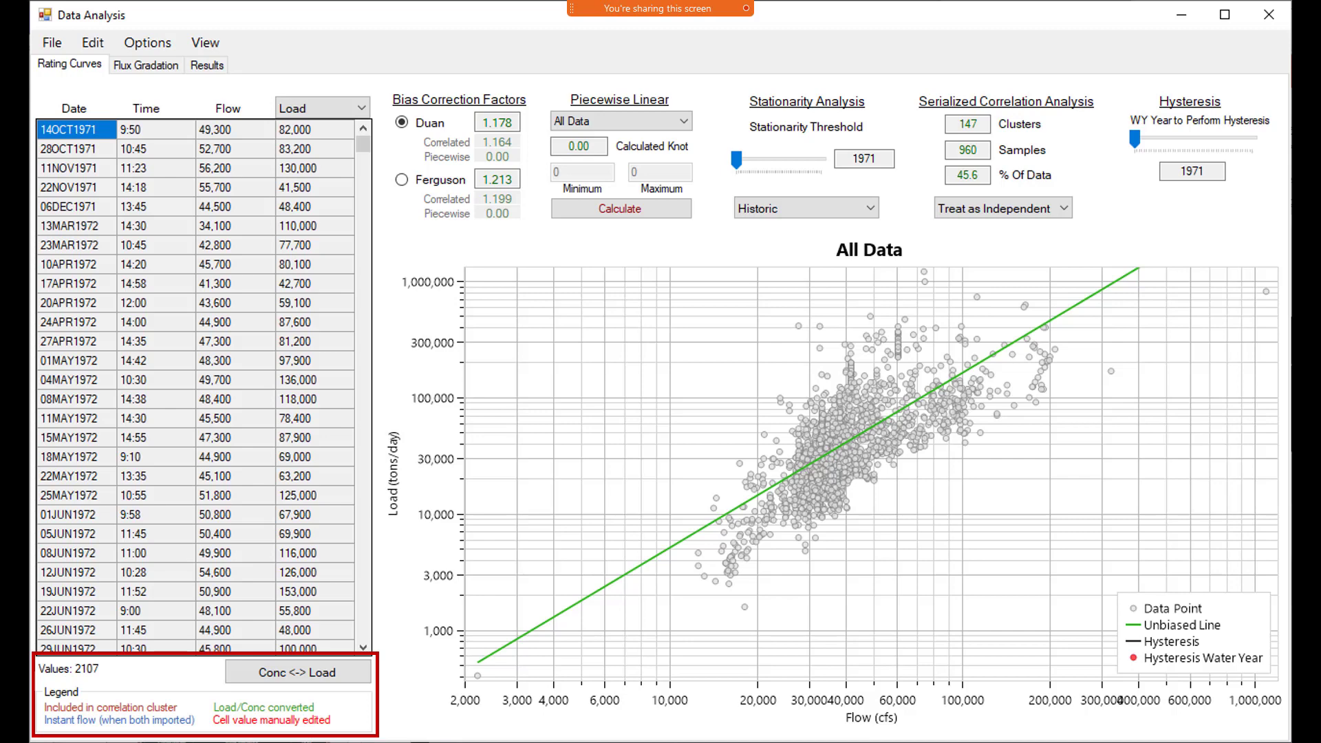
# - Switch to the Data Analysis tool and import the Omaha Data file as USGS Style Tab Delimited data
pyautogui.hotkey('alt', 'Tab')
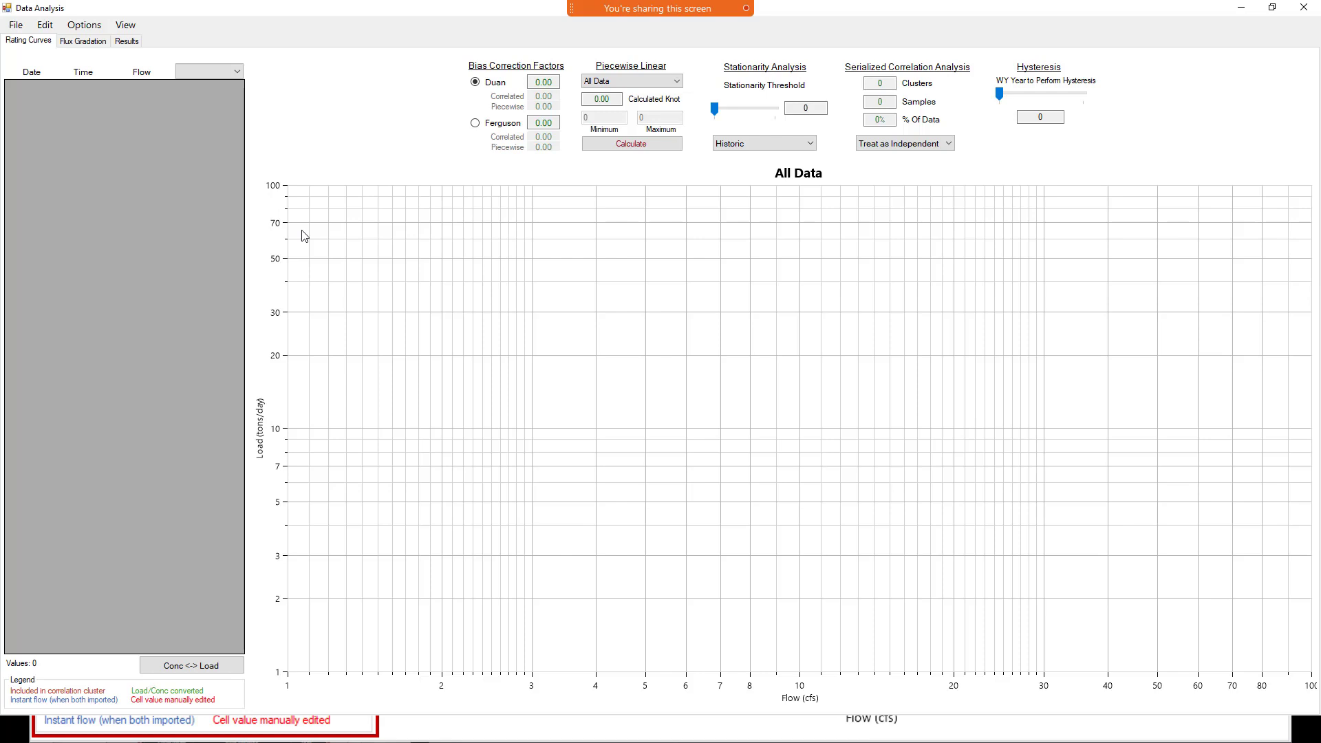
pyautogui.click(22, 27)
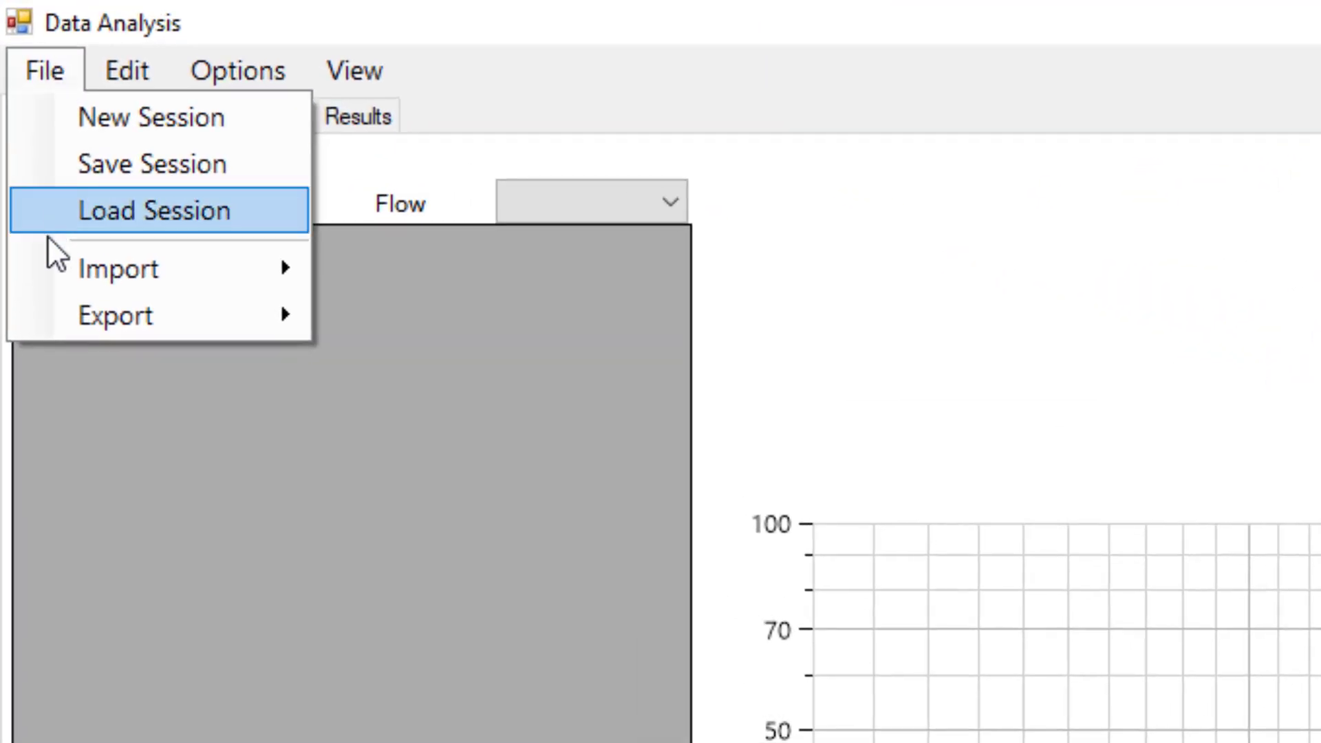
pyautogui.moveTo(23, 109)
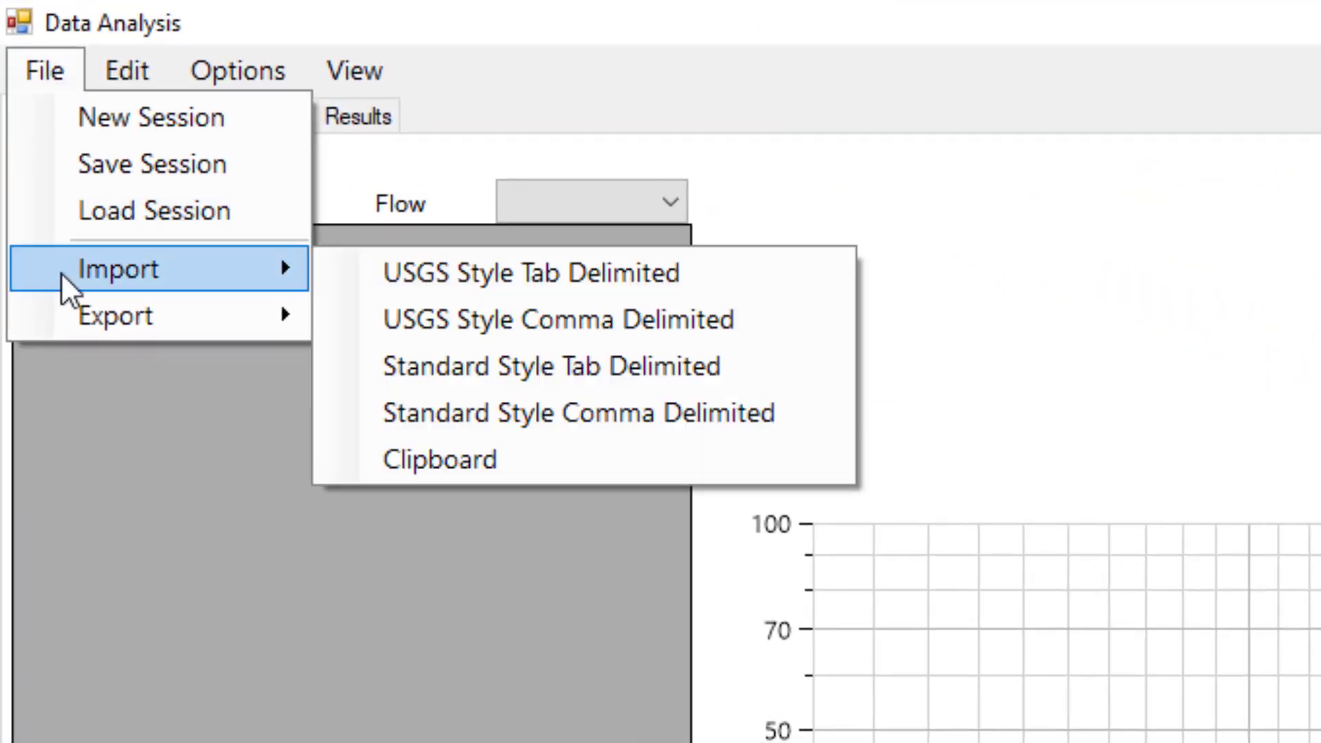
pyautogui.click(394, 289)
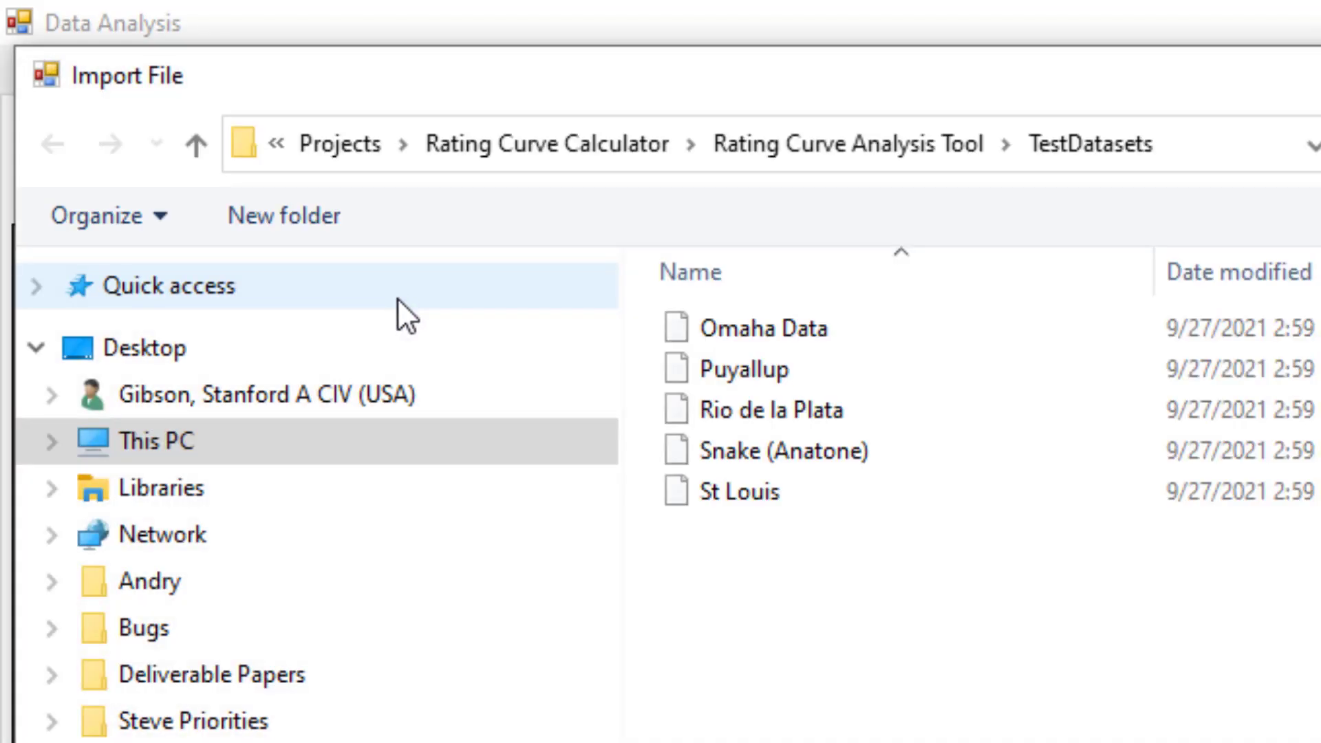
pyautogui.doubleClick(774, 328)
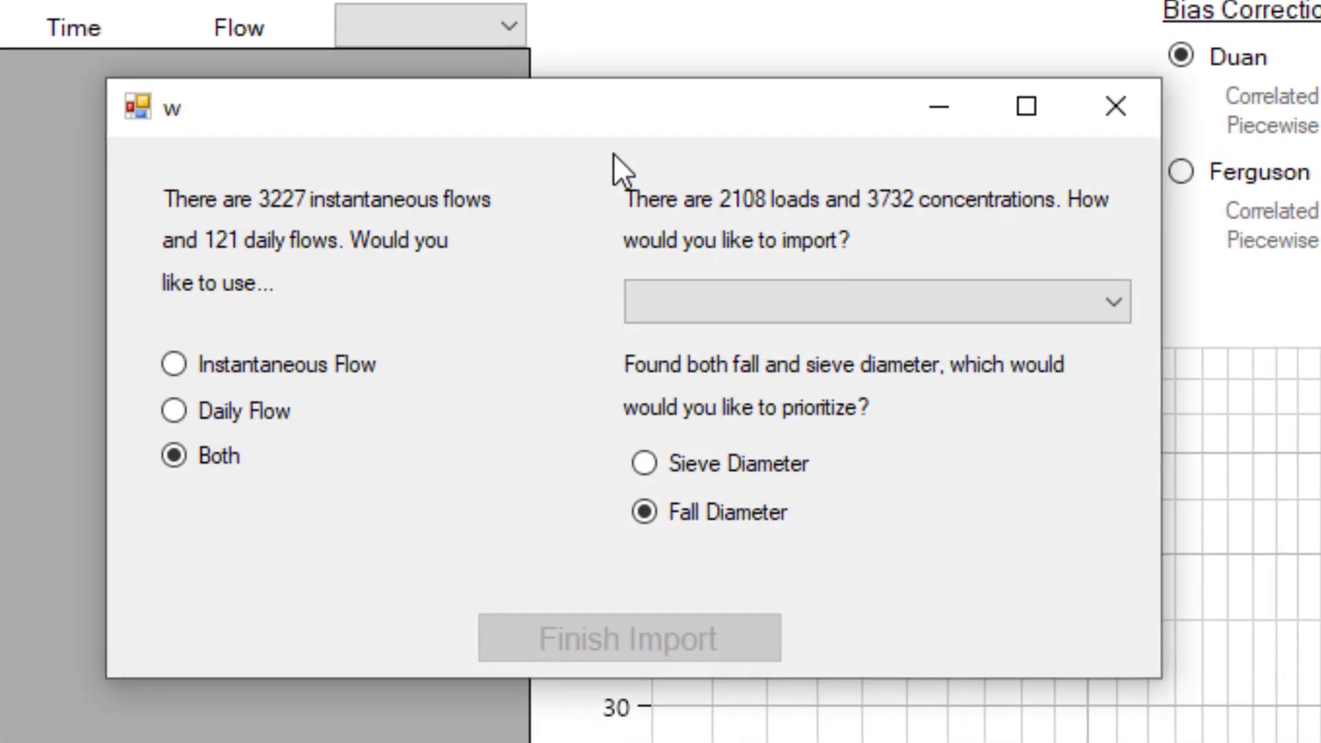
# - Set the import to use load and convert concentration if load is blank, and finish the import
pyautogui.click(759, 304)
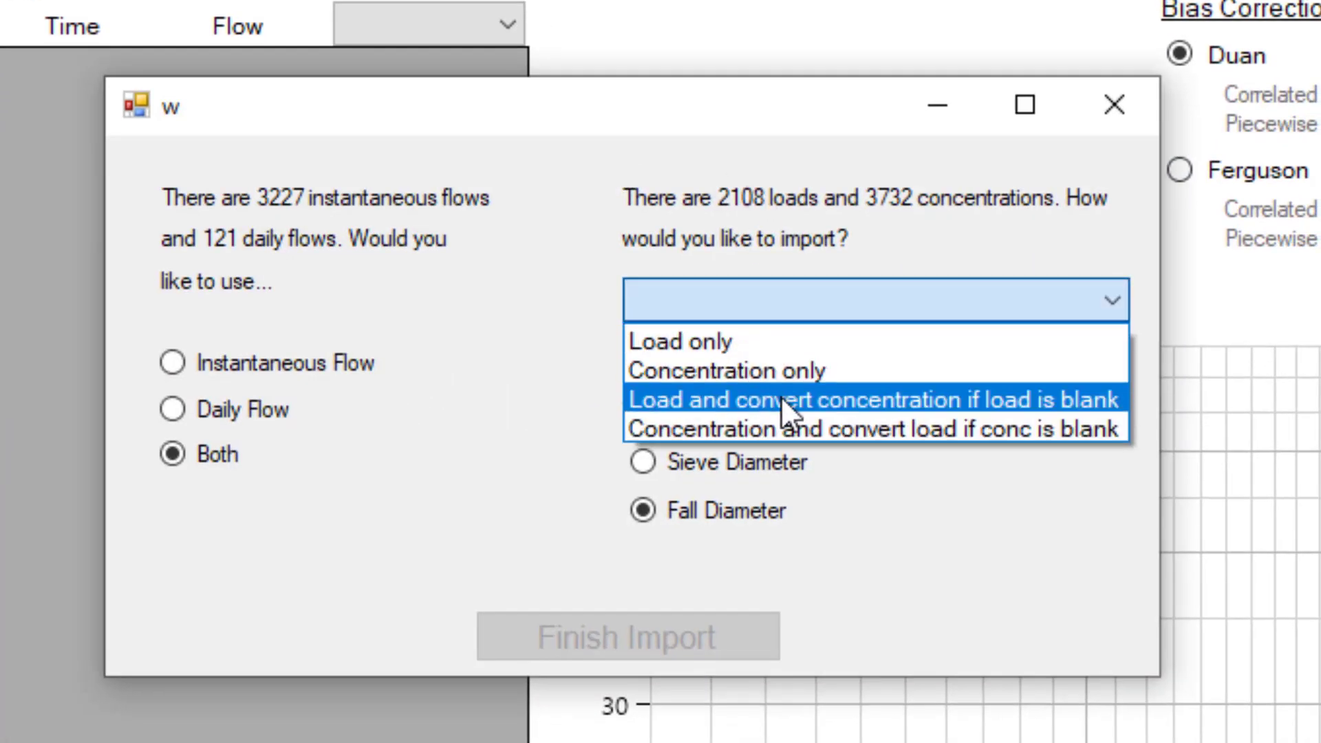
pyautogui.click(782, 399)
pyautogui.click(646, 632)
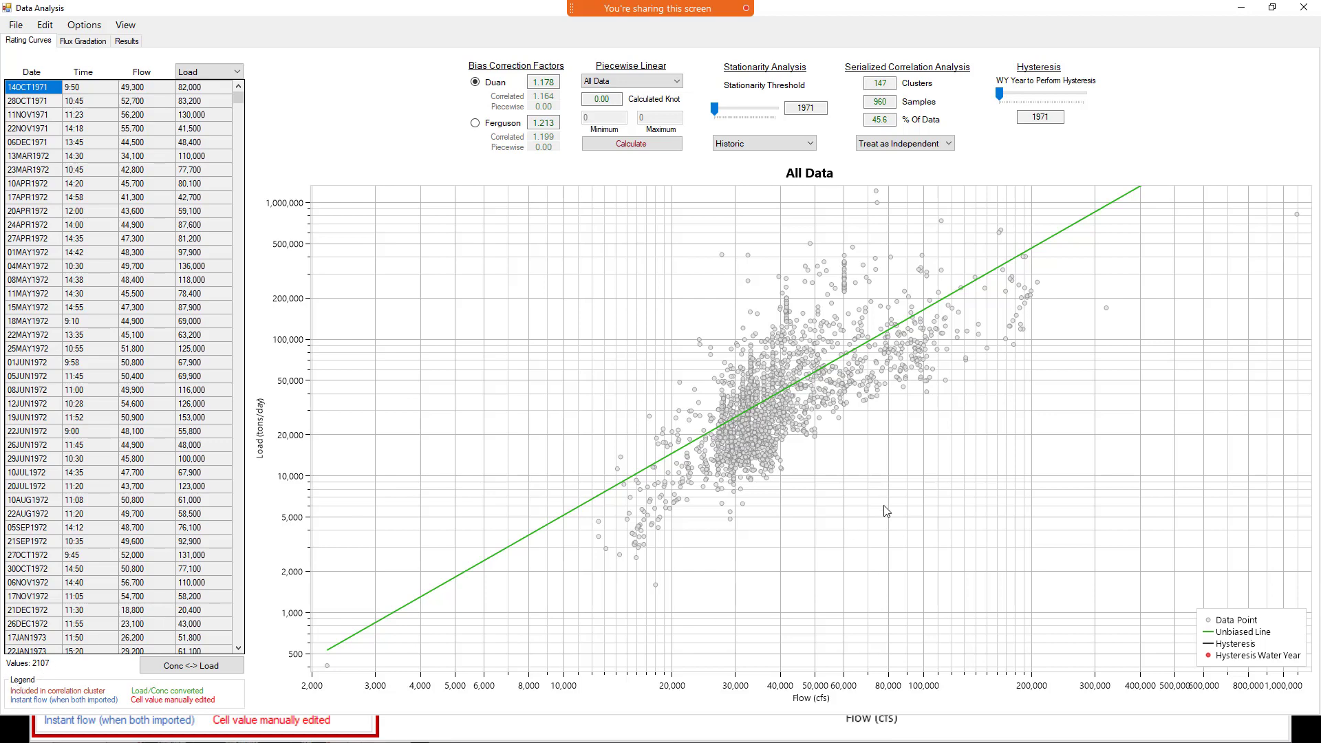
# - Convert the imported load data to concentration and back to load
pyautogui.click(176, 673)
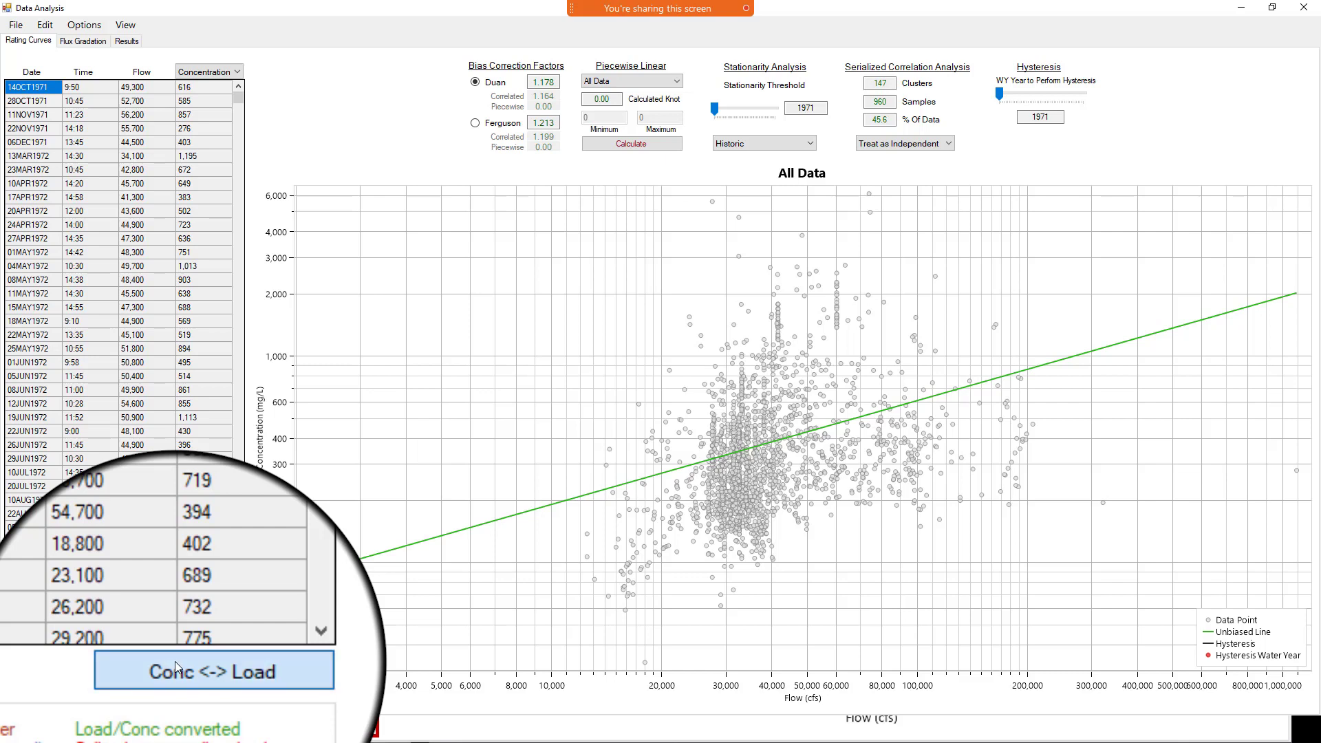
pyautogui.click(189, 667)
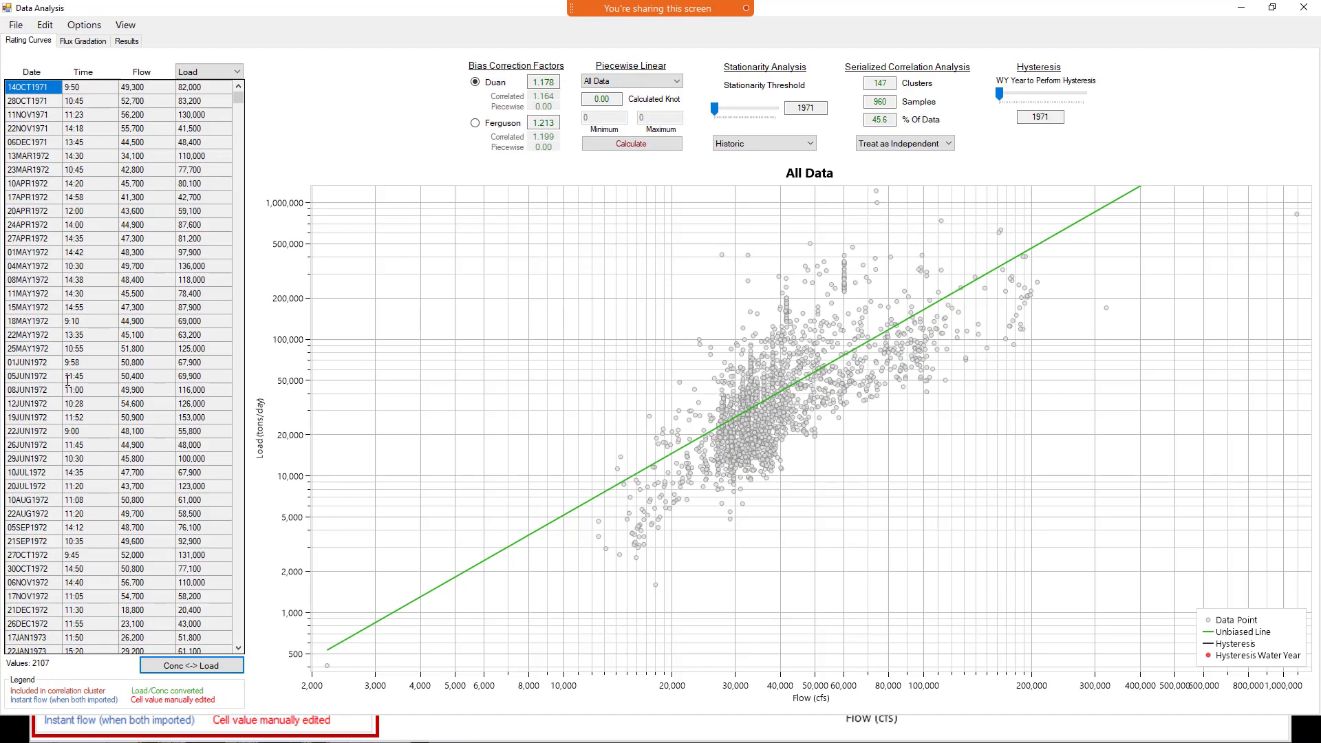
# - Switch to the PowerPoint slide show and advance past the simple linear regression review slide
pyautogui.hotkey('alt', 'Tab')
pyautogui.hotkey('alt', 'Tab')
pyautogui.hotkey('alt', 'Tab')
pyautogui.hotkey('alt', 'Tab')
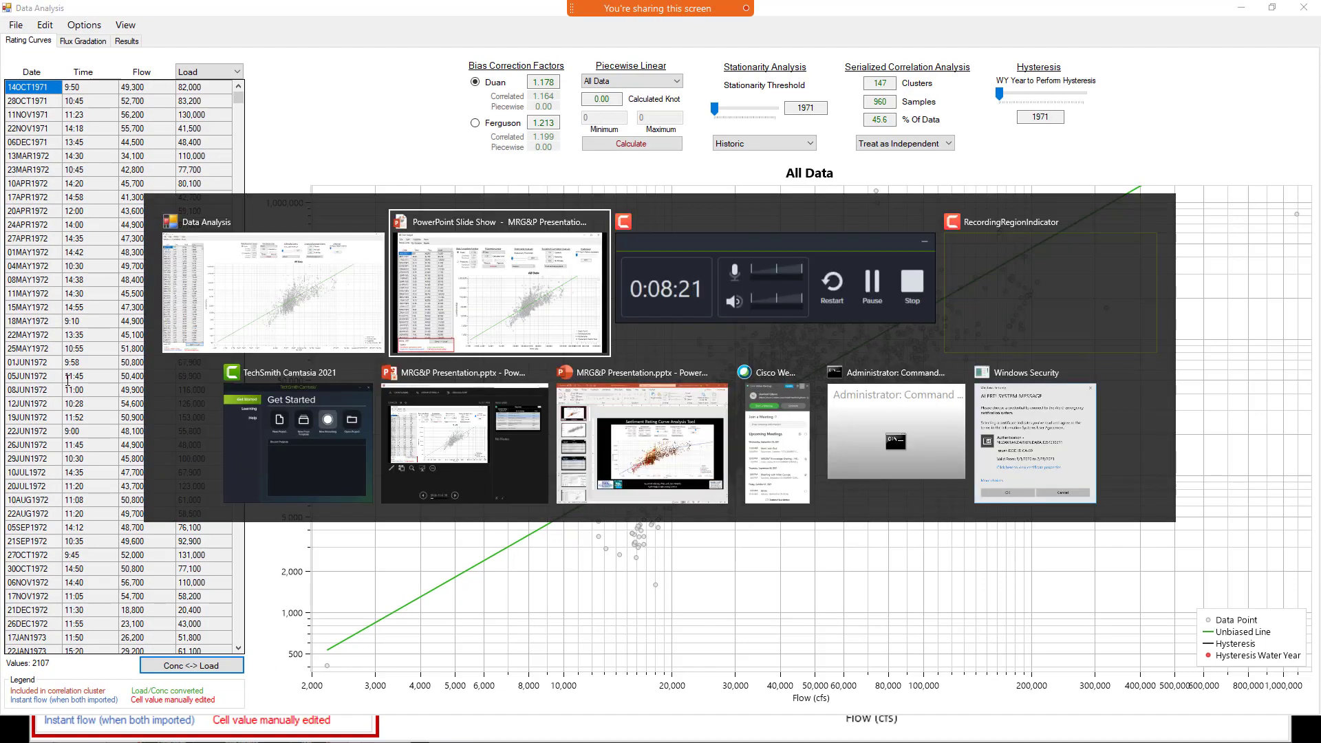
pyautogui.hotkey('alt', 'Tab')
pyautogui.hotkey('alt', 'Tab')
pyautogui.hotkey('alt', 'Tab')
pyautogui.hotkey('alt', 'Tab')
pyautogui.hotkey('alt', 'Tab')
pyautogui.hotkey('alt', 'Tab')
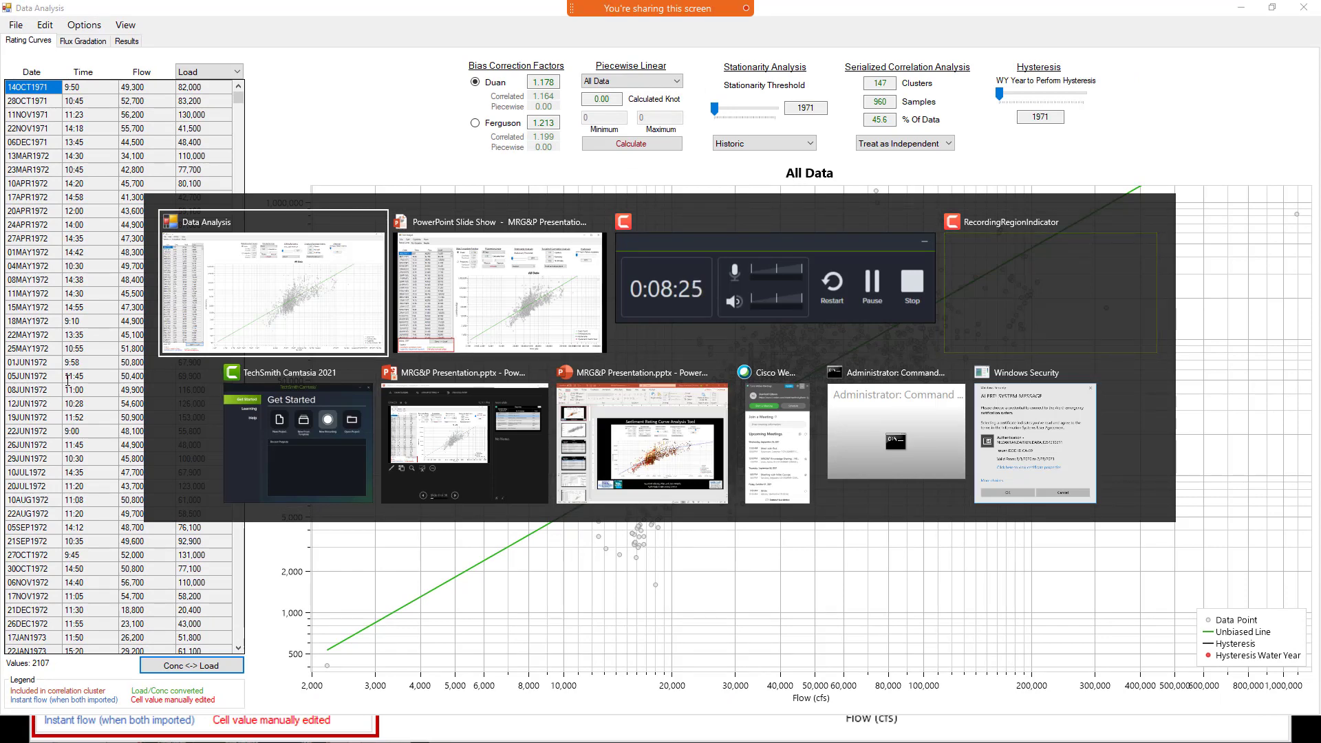
pyautogui.hotkey('alt', 'Tab')
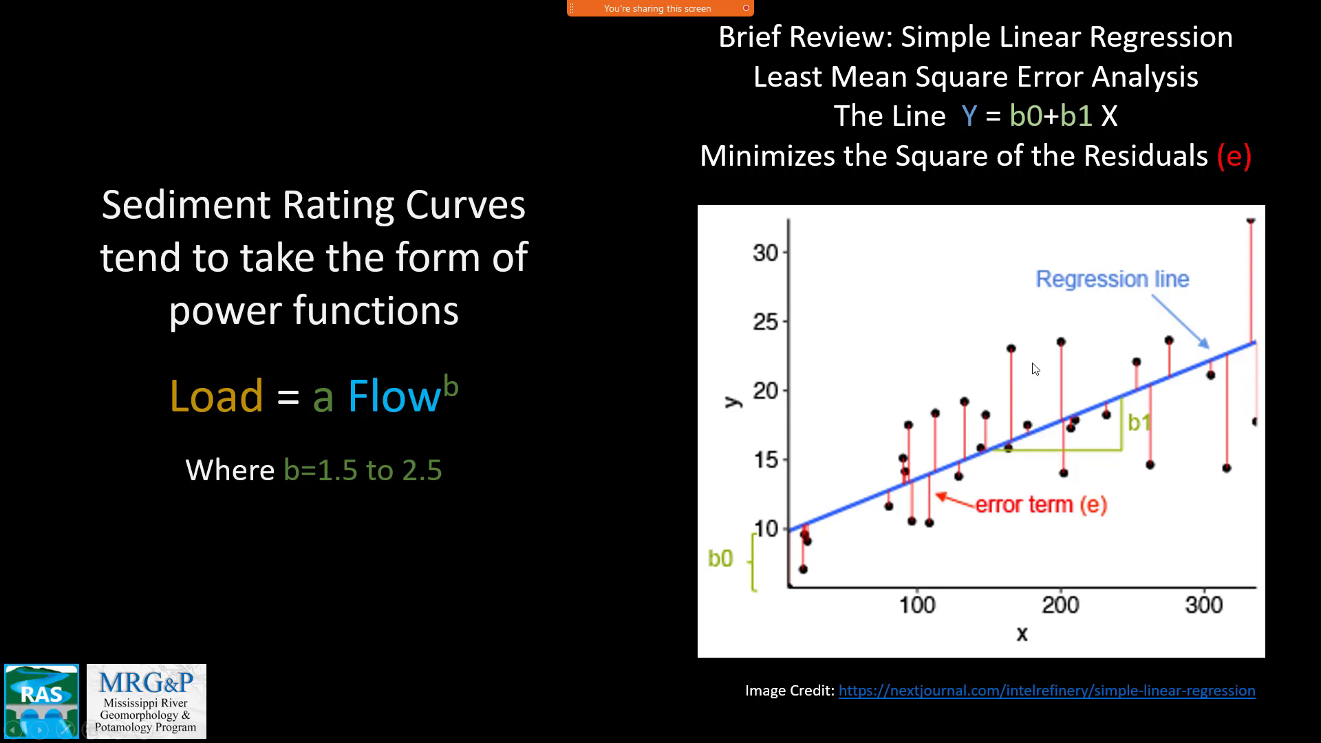
pyautogui.click(1046, 330)
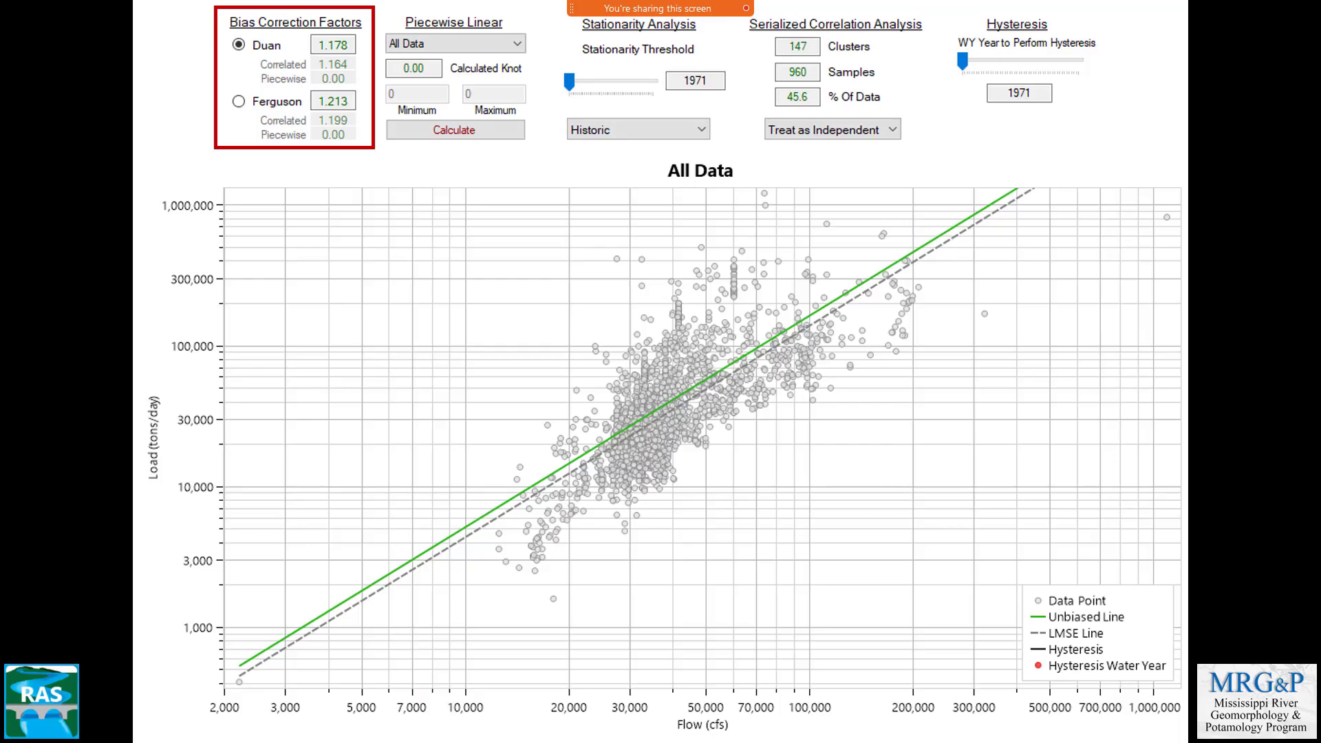
# - Switch back to Data Analysis and apply the Ferguson bias correction factor to the rating curve
pyautogui.hotkey('alt', 'Tab')
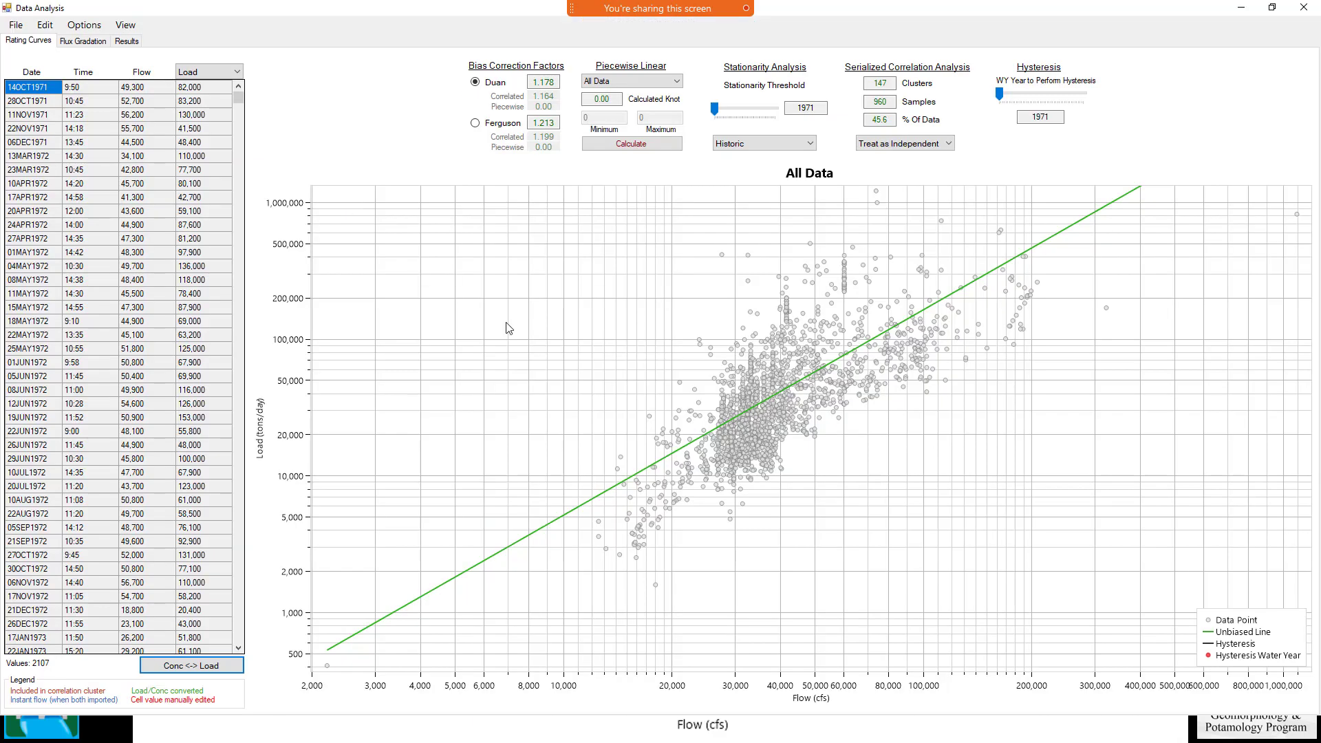
pyautogui.moveTo(637, 418)
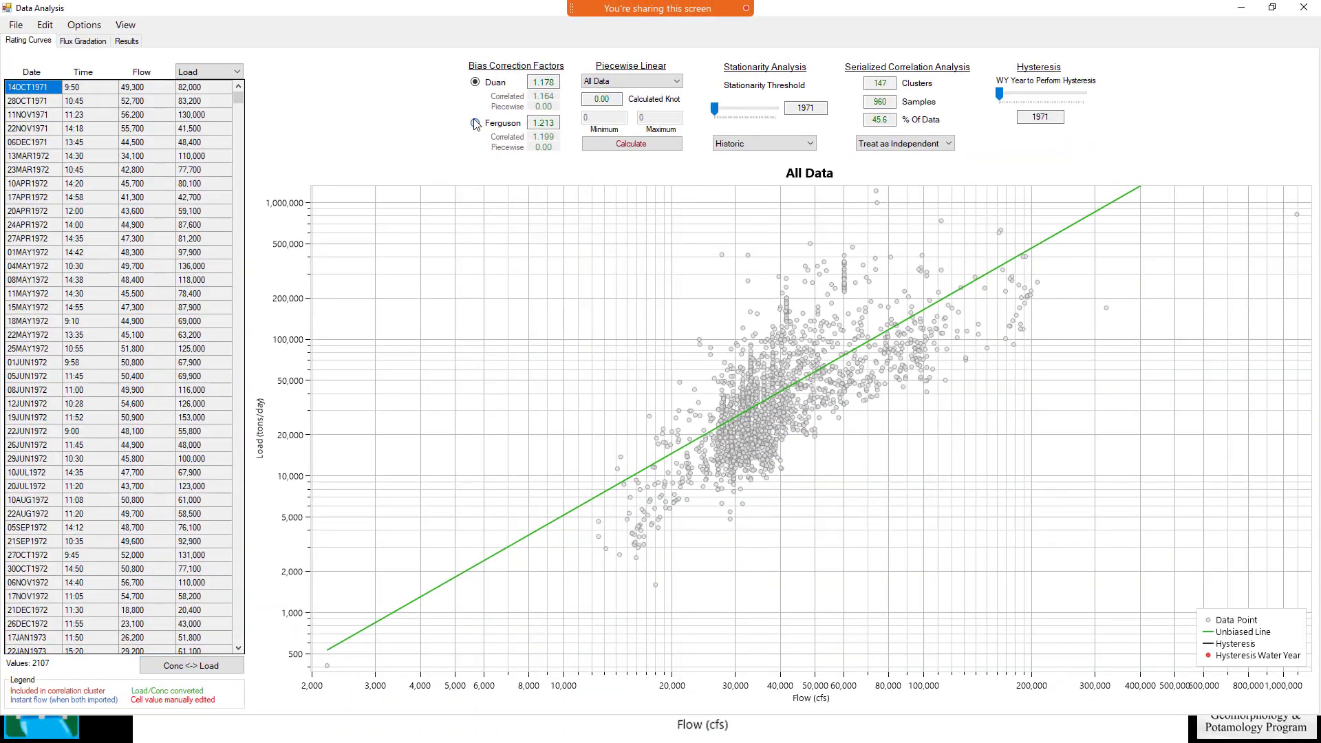
pyautogui.click(482, 161)
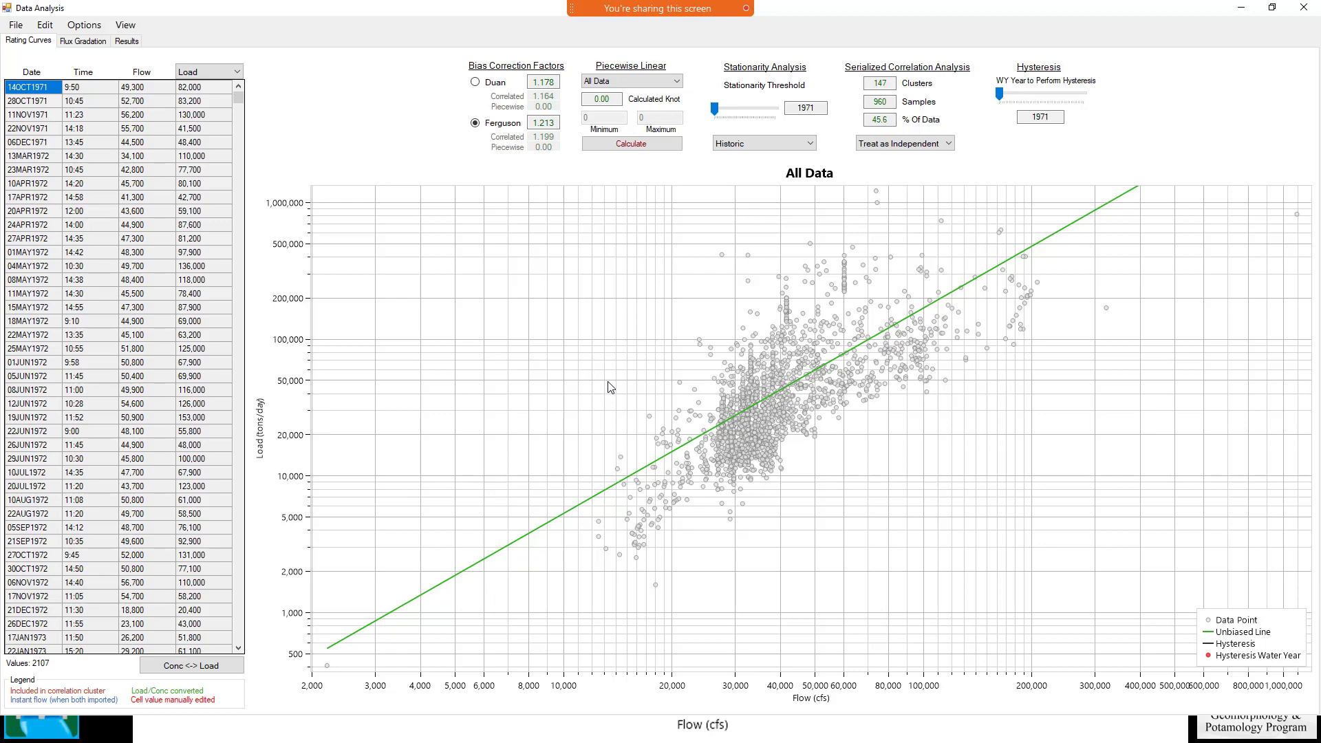
# - Show the LMSE Line on the rating curve plot and hide it again
pyautogui.rightClick(701, 276)
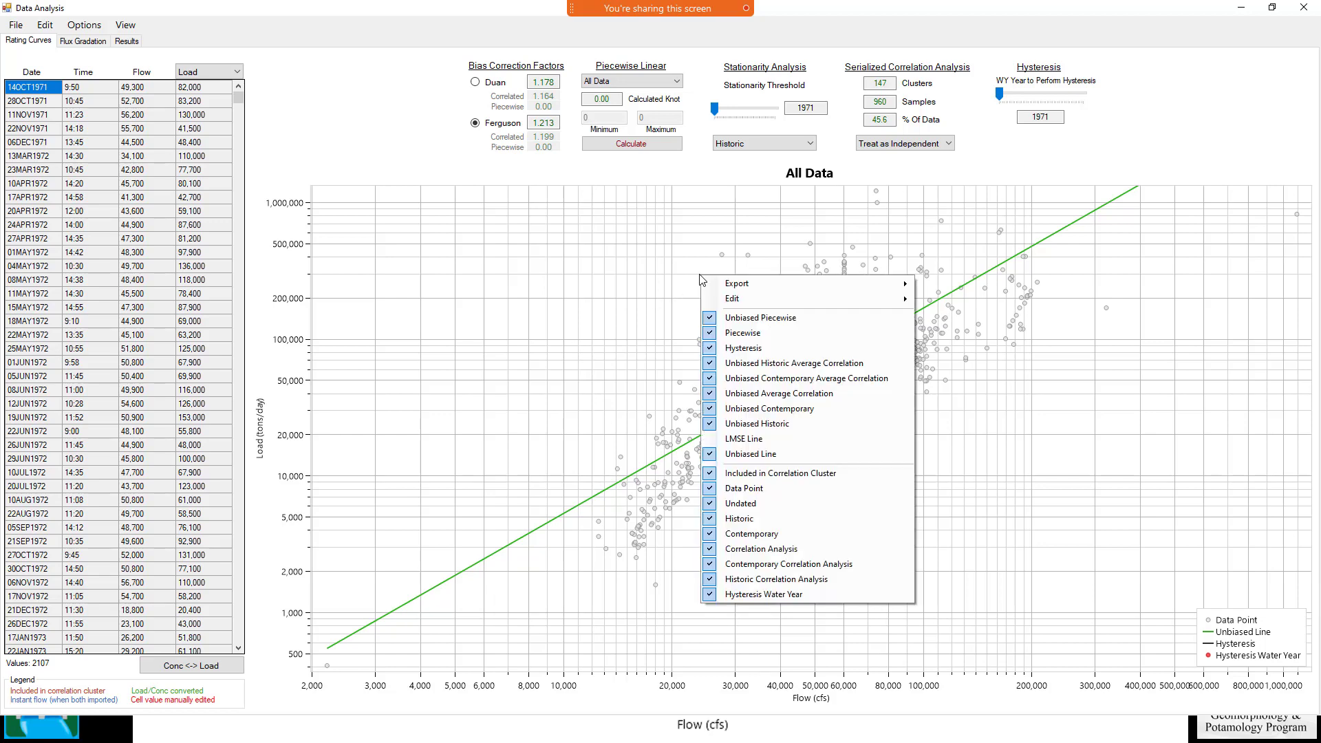
pyautogui.click(723, 440)
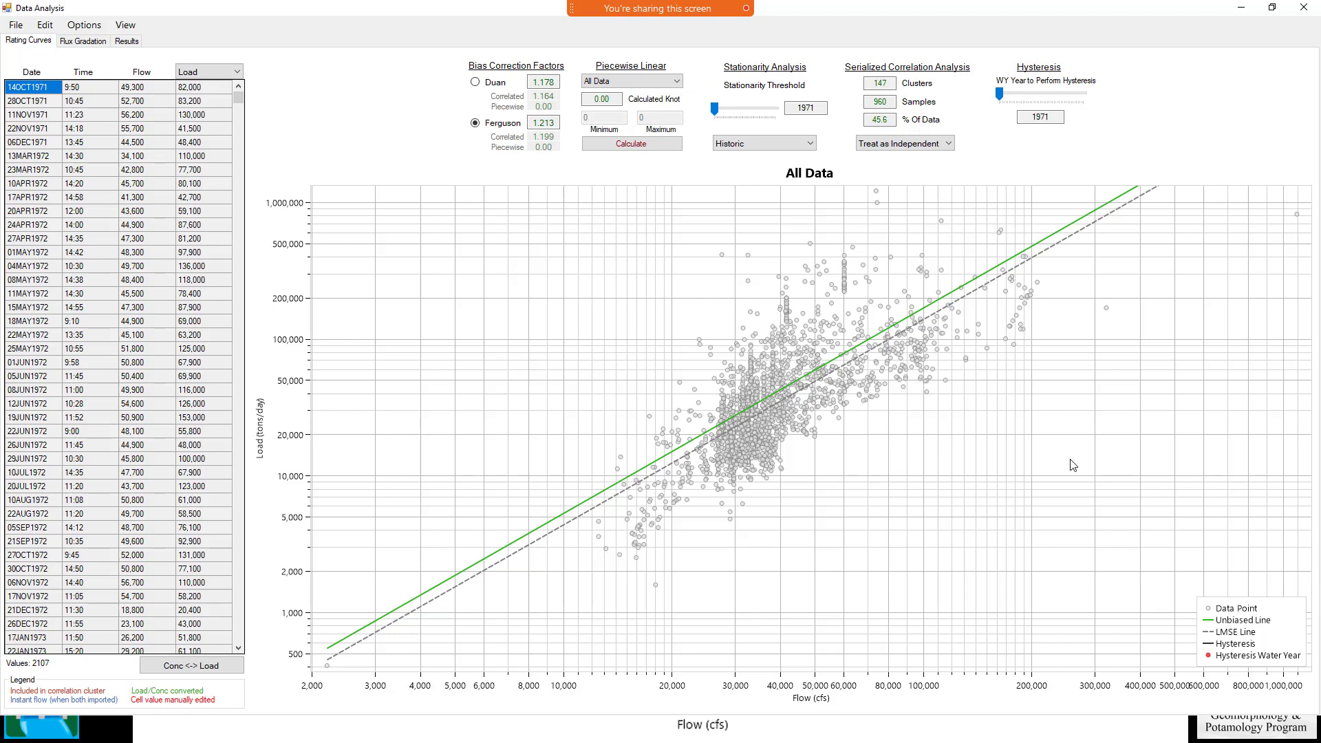
pyautogui.rightClick(709, 316)
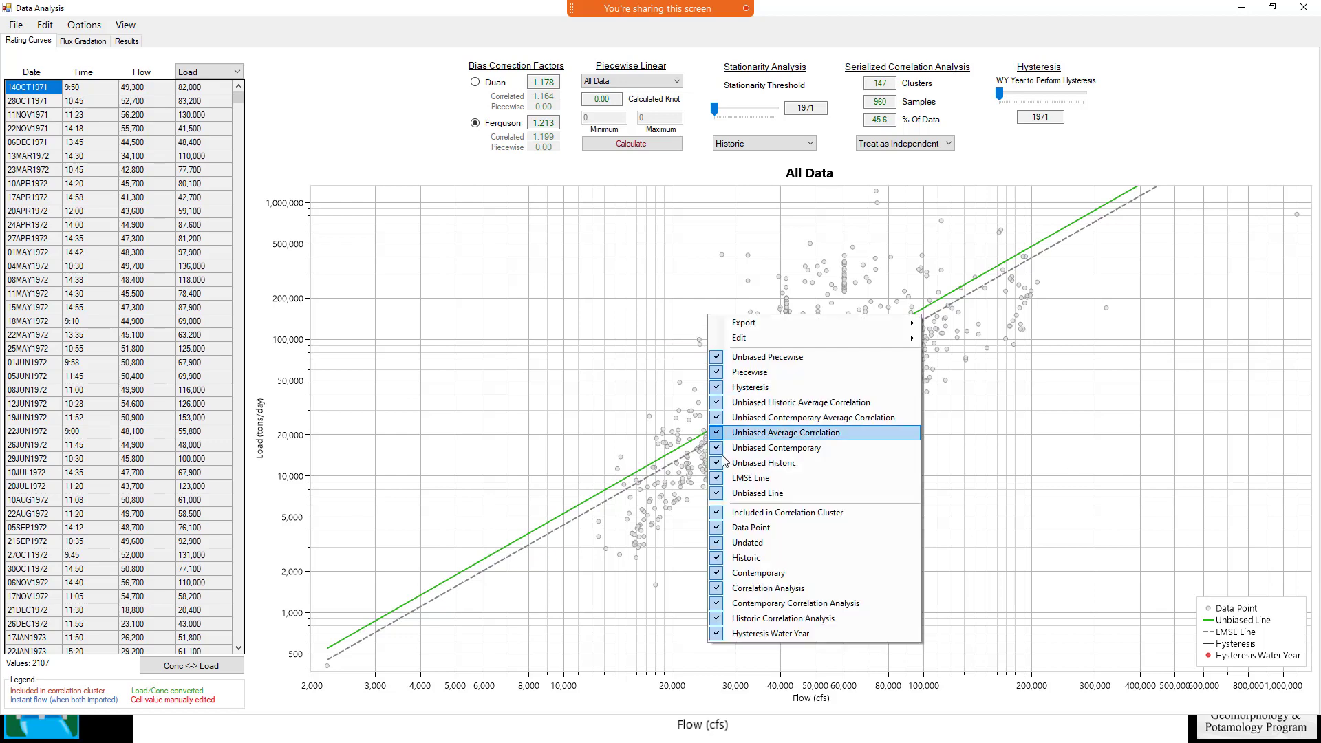
pyautogui.click(729, 478)
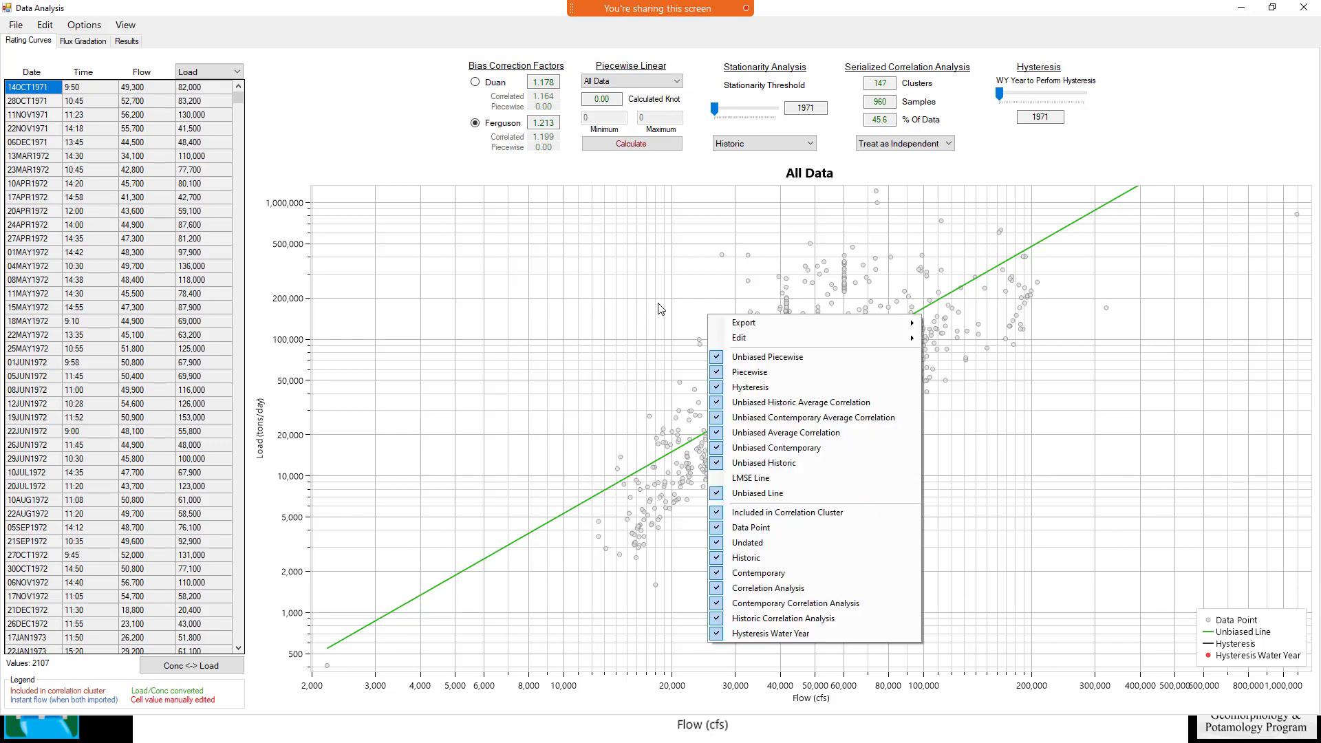
pyautogui.click(700, 288)
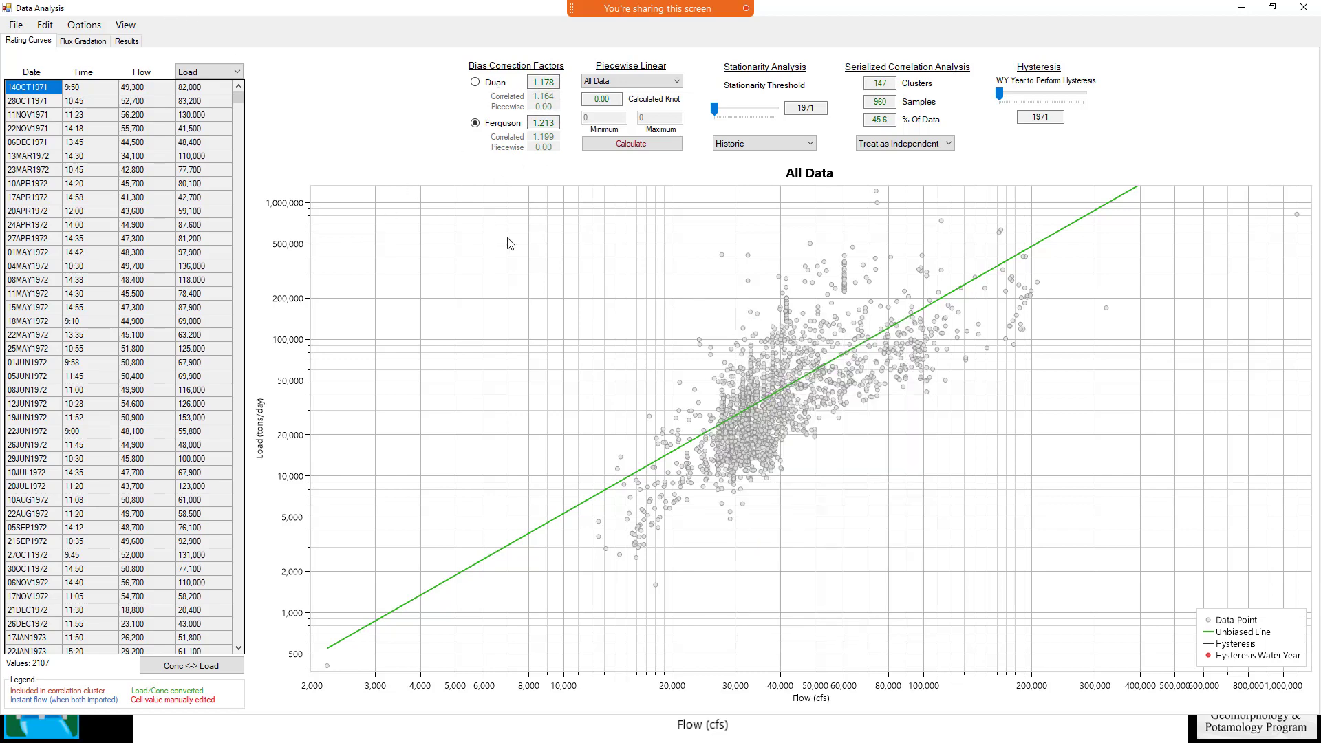
pyautogui.hotkey('alt', 'Tab')
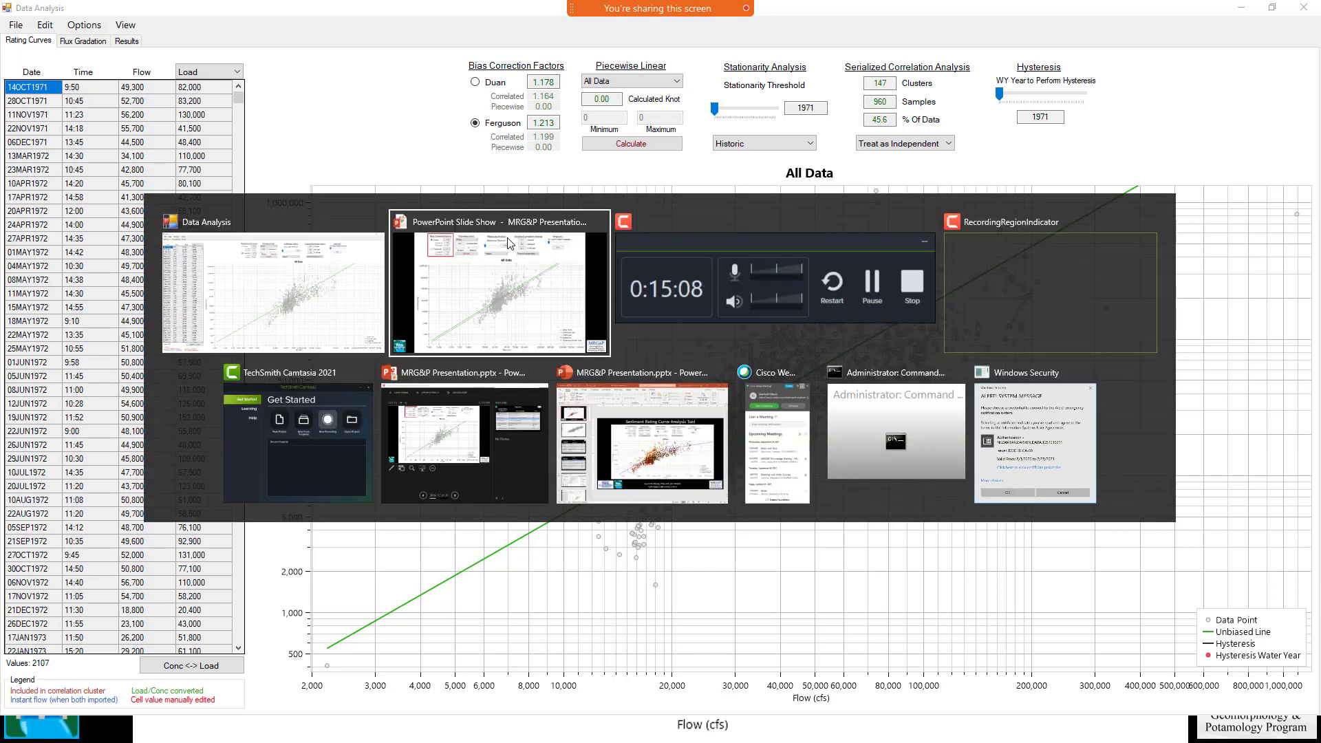
pyautogui.hotkey('alt', 'Tab')
pyautogui.hotkey('alt', 'Tab')
pyautogui.hotkey('alt', 'Tab')
pyautogui.hotkey('alt', 'Tab')
pyautogui.hotkey('alt', 'Tab')
pyautogui.hotkey('alt', 'Tab')
pyautogui.hotkey('alt', 'Tab')
pyautogui.hotkey('alt', 'Tab')
pyautogui.hotkey('alt', 'Tab')
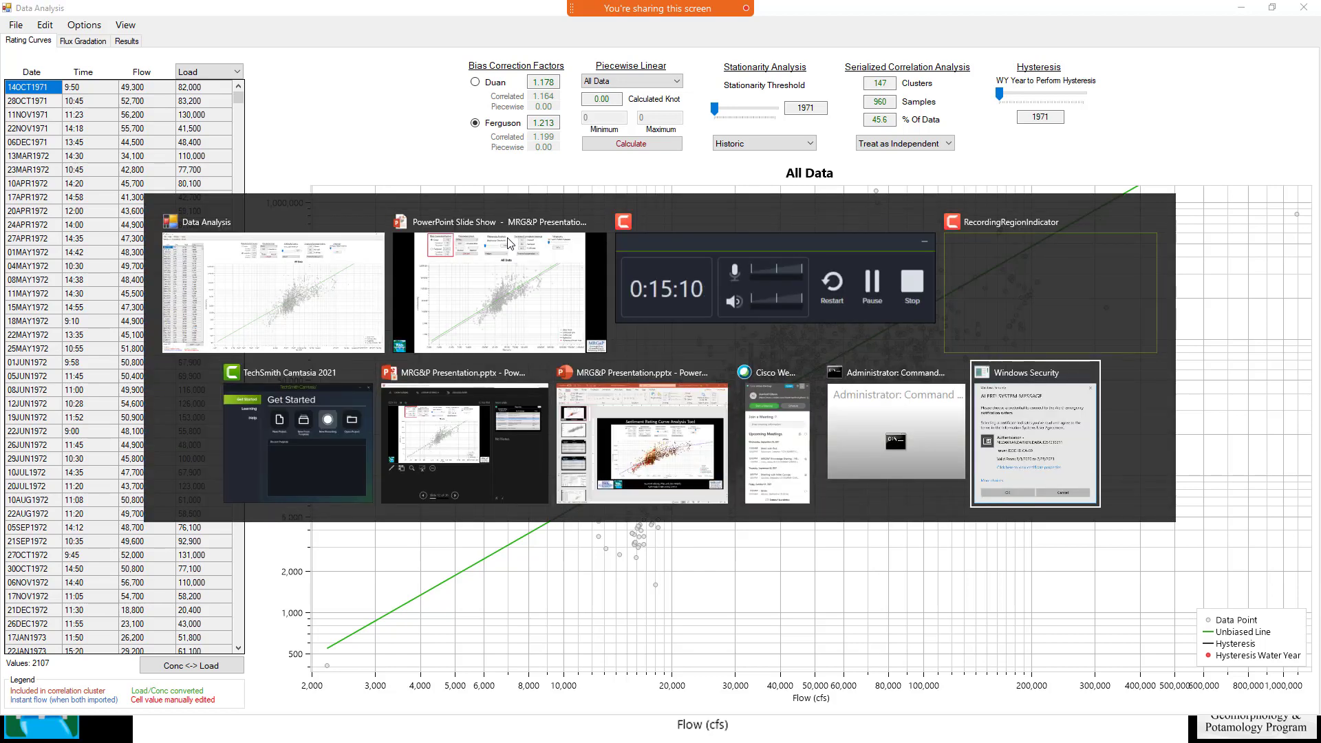
pyautogui.hotkey('alt', 'Tab')
pyautogui.hotkey('alt', 'Tab')
pyautogui.hotkey('alt', 'Tab')
pyautogui.hotkey('alt', 'Tab')
pyautogui.hotkey('alt', 'Tab')
pyautogui.hotkey('alt', 'Tab')
pyautogui.hotkey('alt', 'Tab')
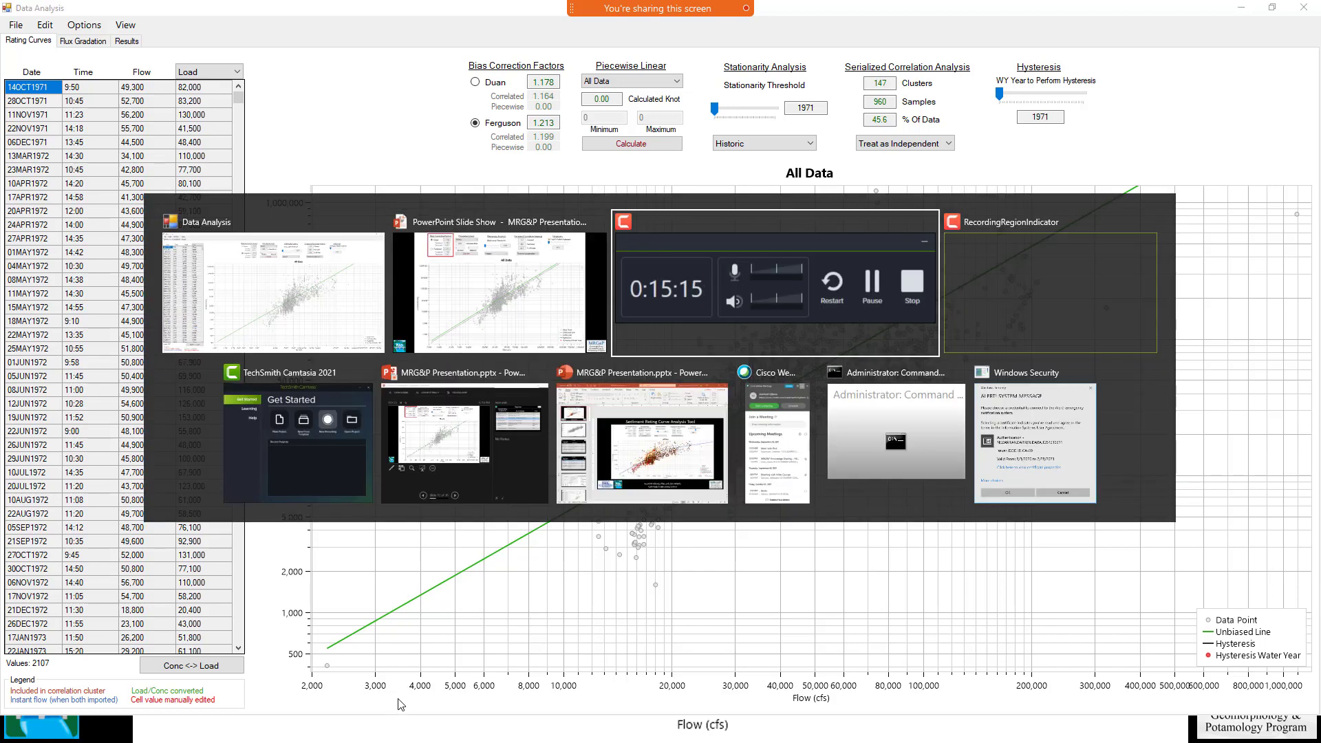
pyautogui.hotkey('alt', 'Tab')
pyautogui.hotkey('alt', 'Tab')
pyautogui.hotkey('alt', 'Tab')
pyautogui.hotkey('alt', 'Tab')
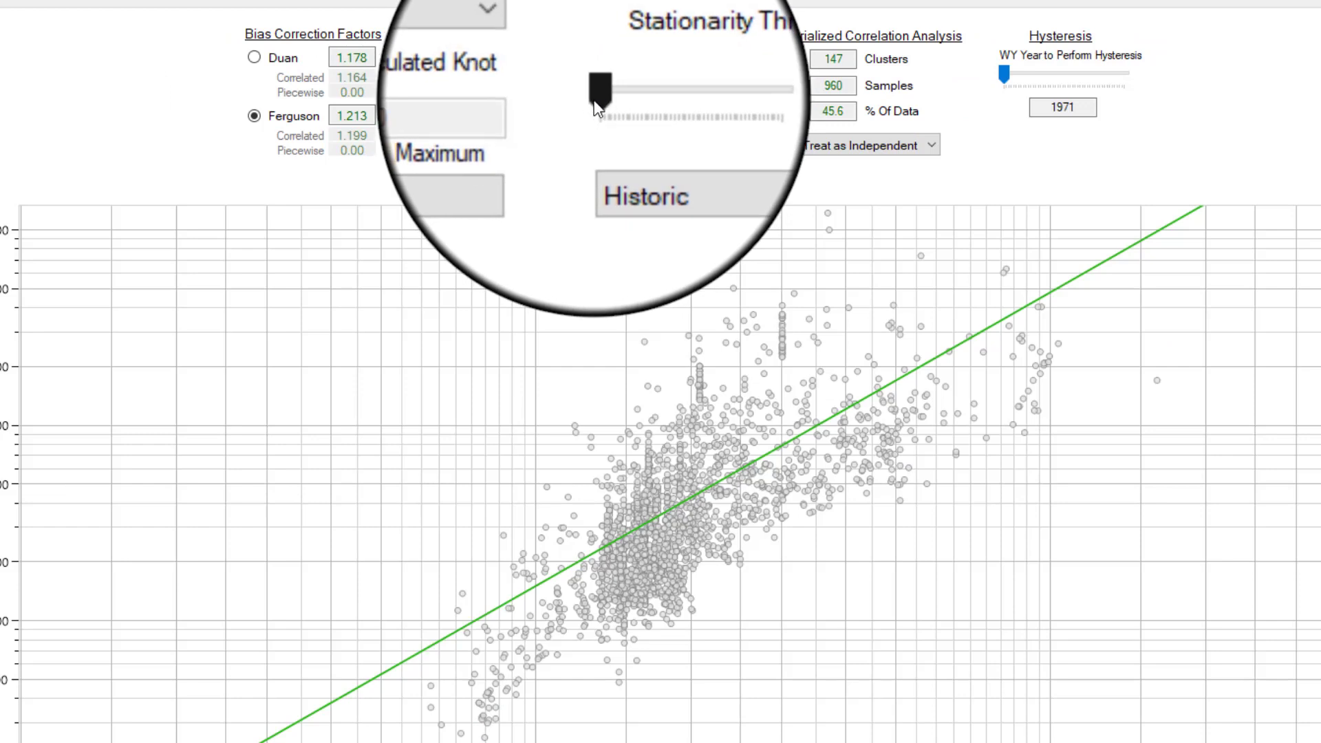
# - Compare the historic and contemporary rating curves with the Stationarity Threshold set to 1991 and to 2002
pyautogui.moveTo(595, 102); pyautogui.dragTo(642, 101)
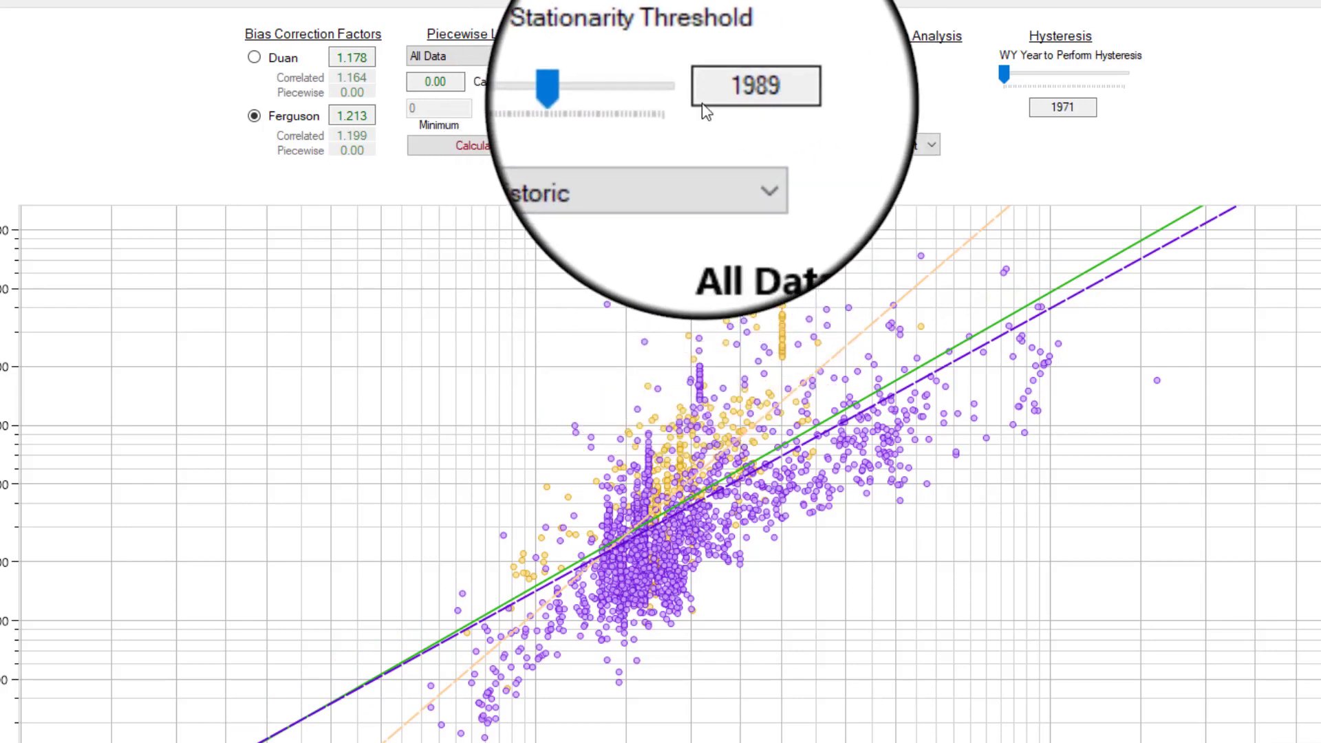
pyautogui.moveTo(628, 97); pyautogui.dragTo(624, 91)
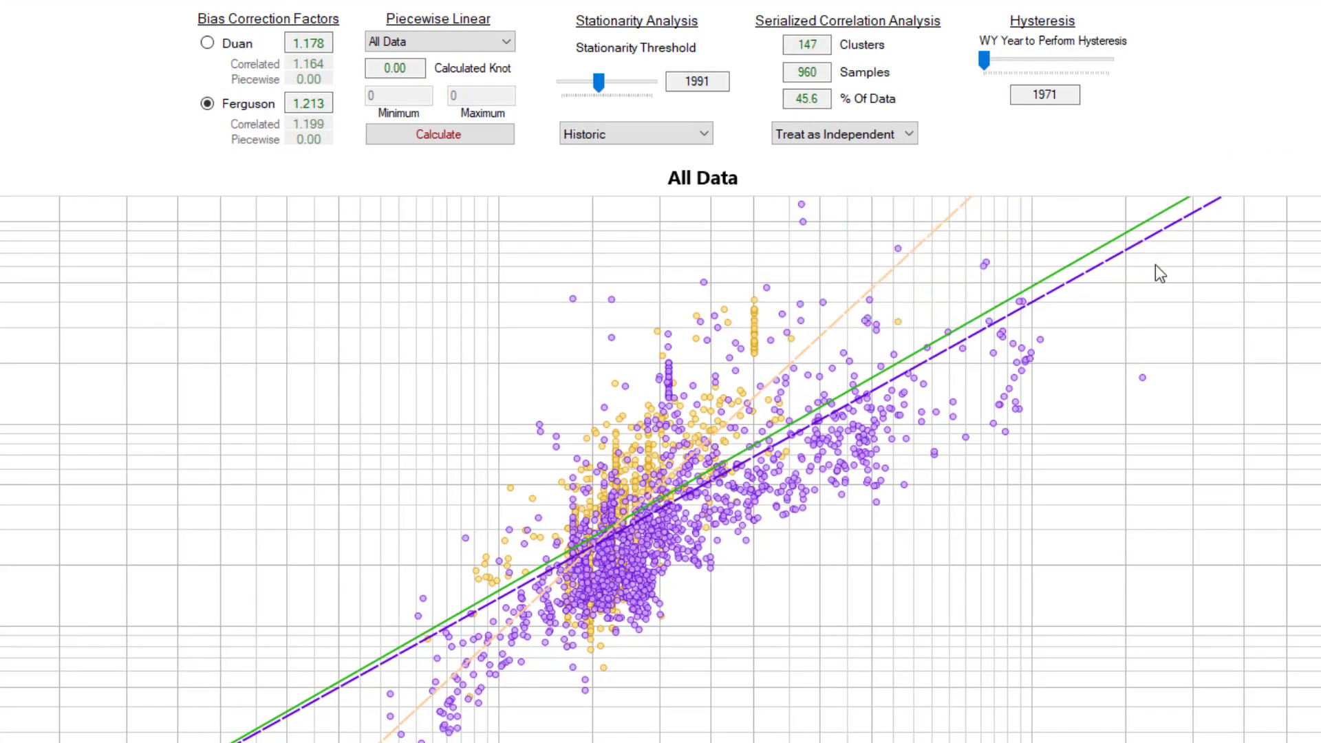
pyautogui.moveTo(1153, 260)
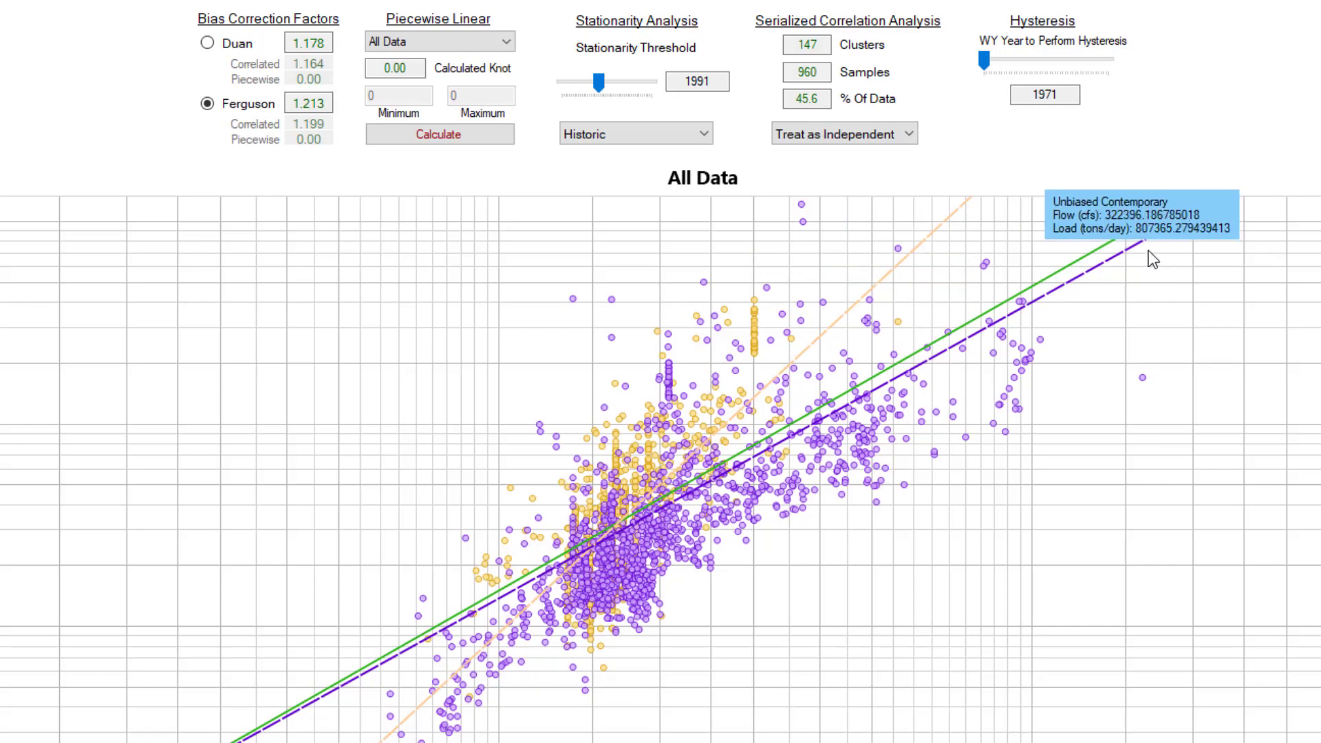
pyautogui.moveTo(944, 234)
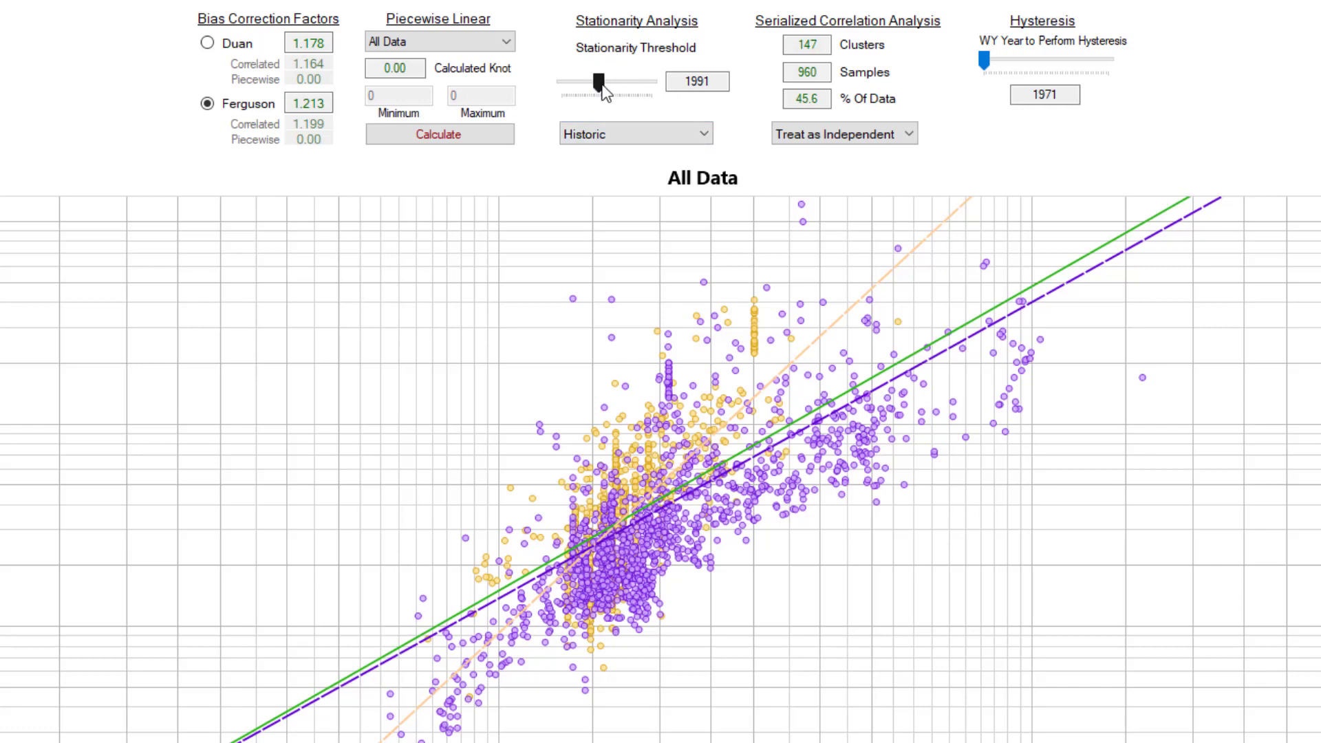
pyautogui.moveTo(602, 84); pyautogui.dragTo(619, 81)
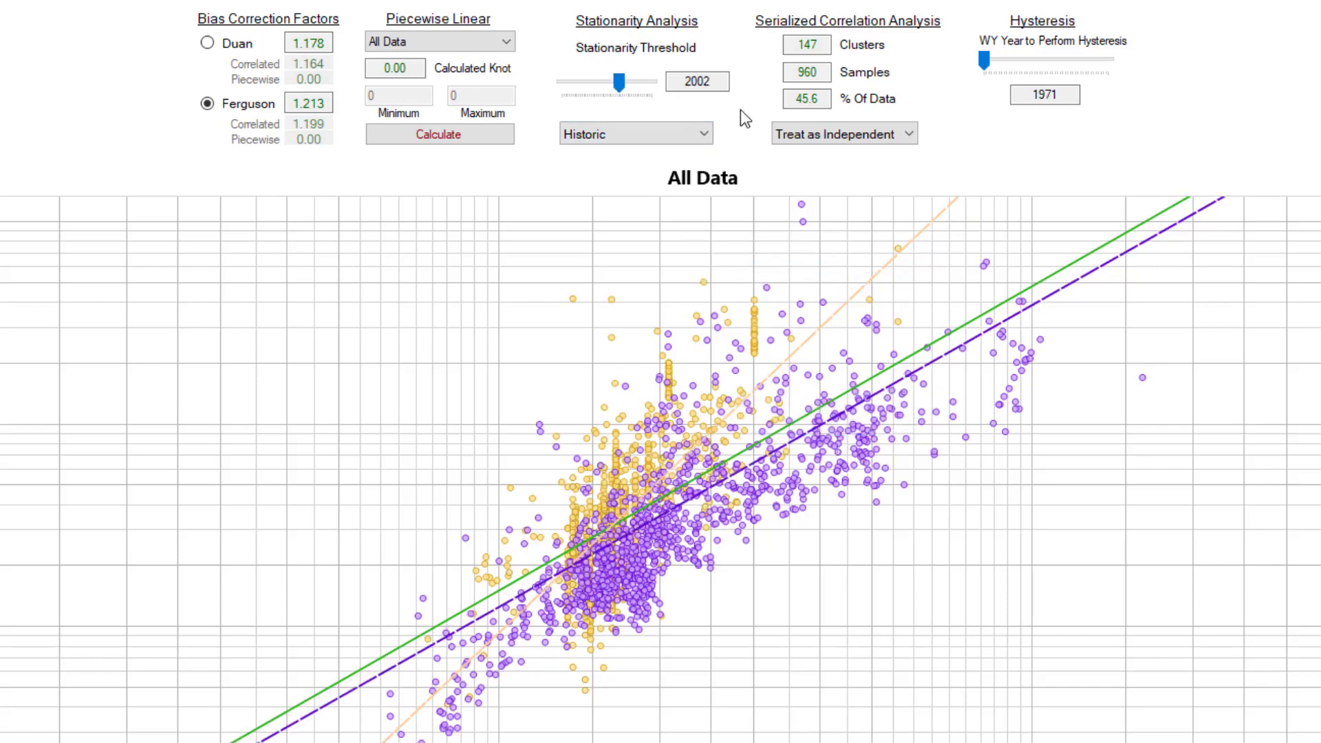
pyautogui.moveTo(947, 399)
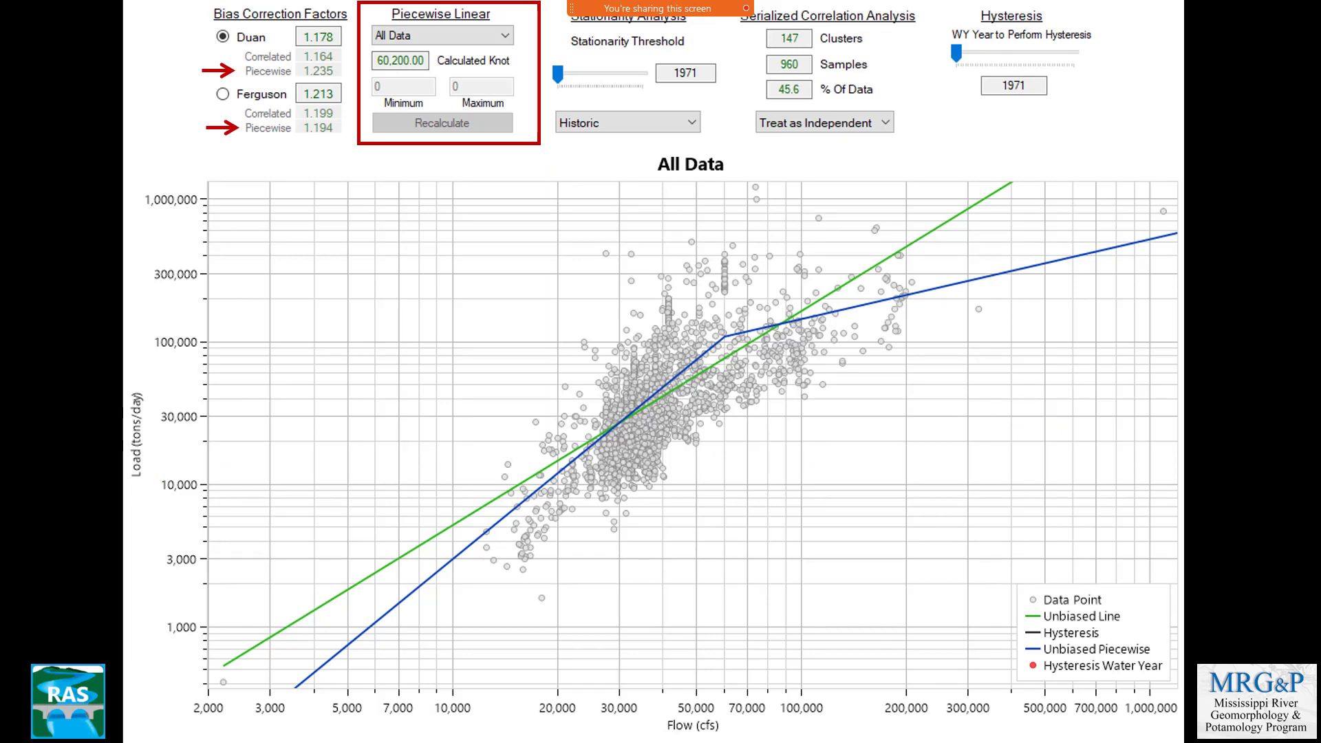
# - In Data Analysis, reset the Stationarity Threshold to 1971 and calculate the piecewise linear fit for All Data
pyautogui.hotkey('alt', 'Tab')
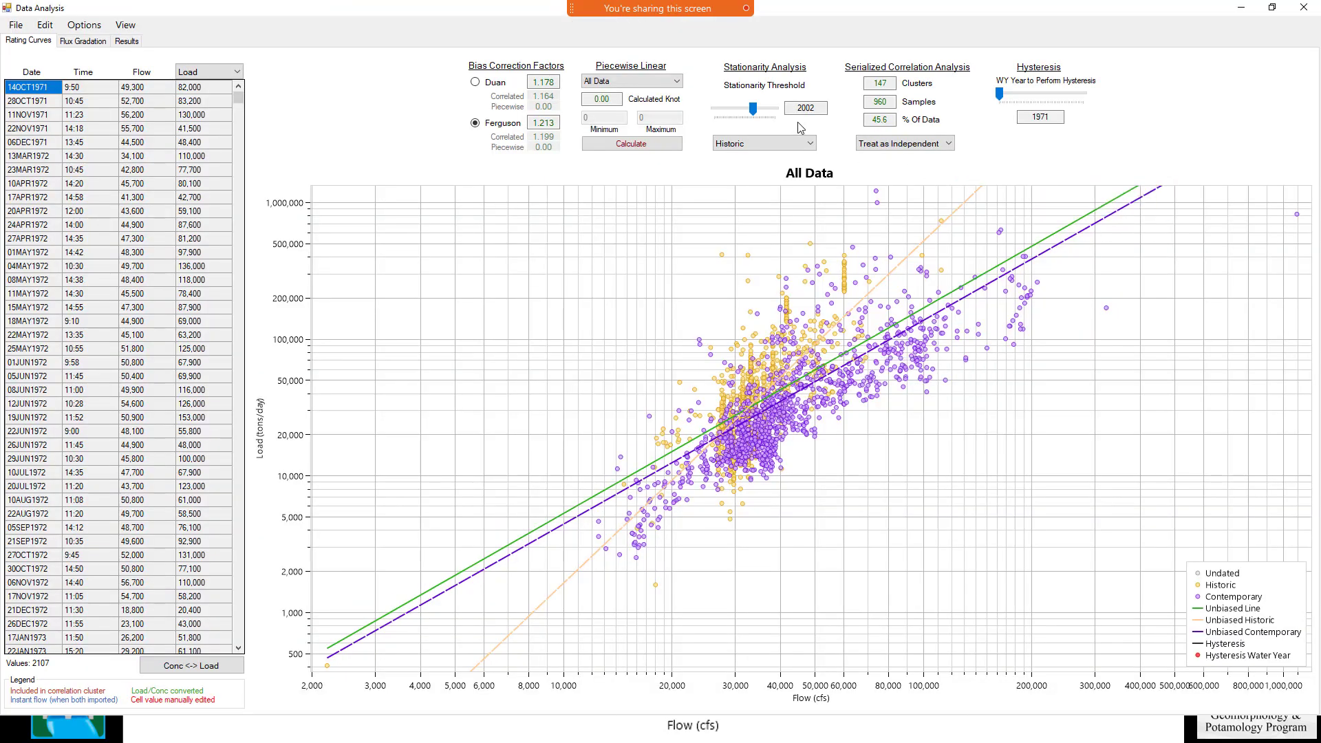
pyautogui.moveTo(752, 109); pyautogui.dragTo(708, 108)
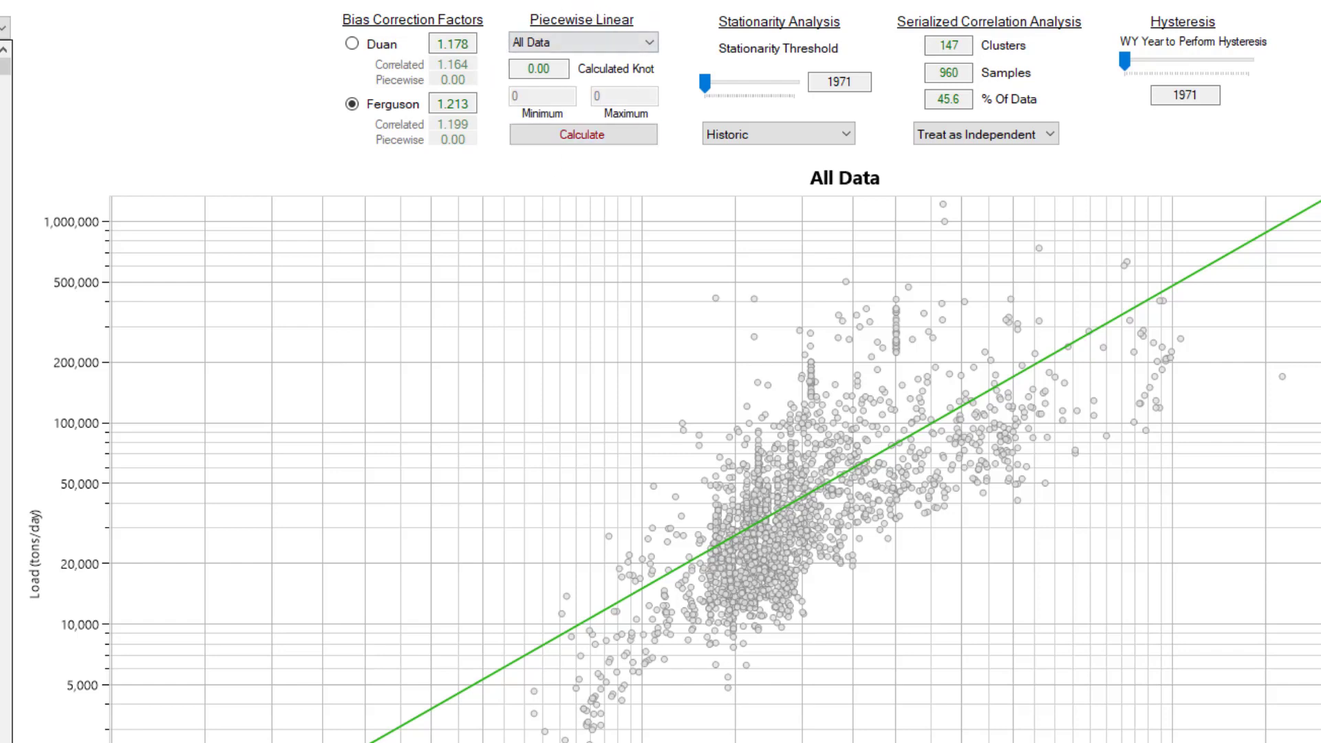
pyautogui.click(584, 136)
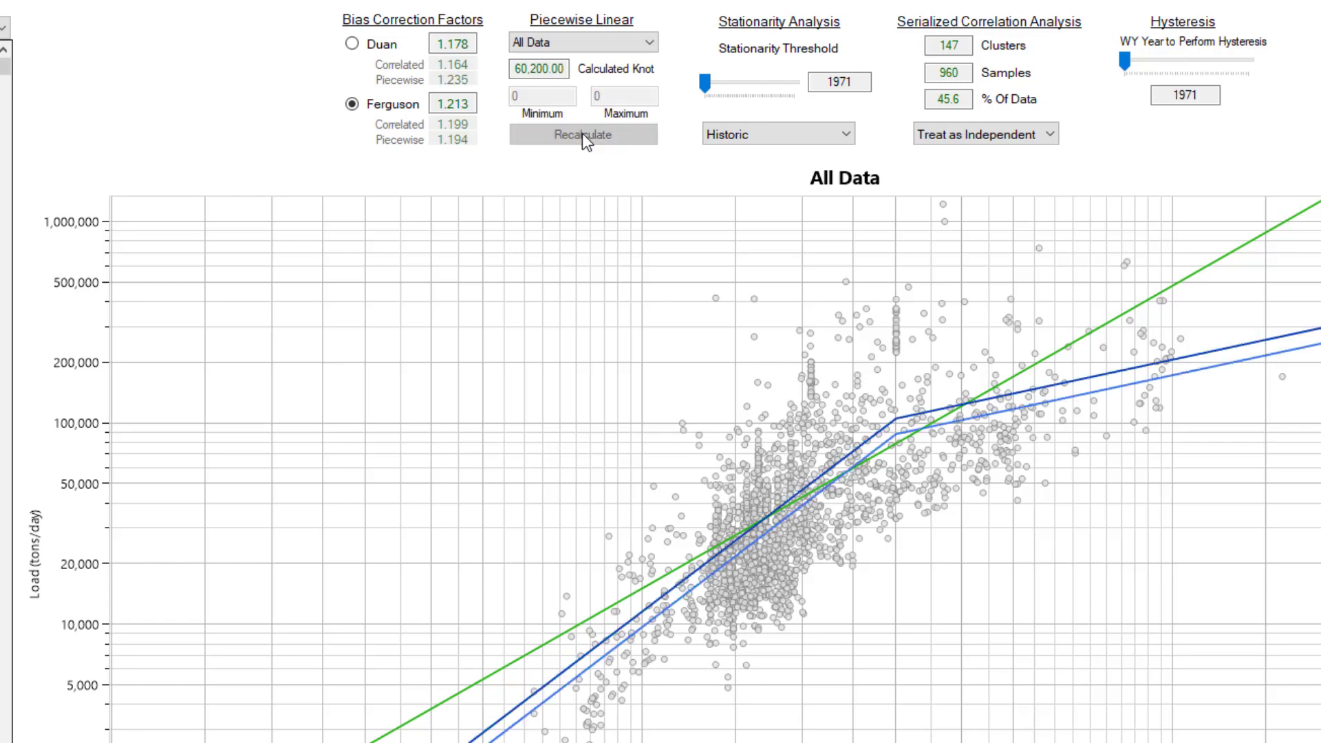
# - Hide the Piecewise line on the All Data rating curve plot and highlight the calculated knot value
pyautogui.rightClick(677, 389)
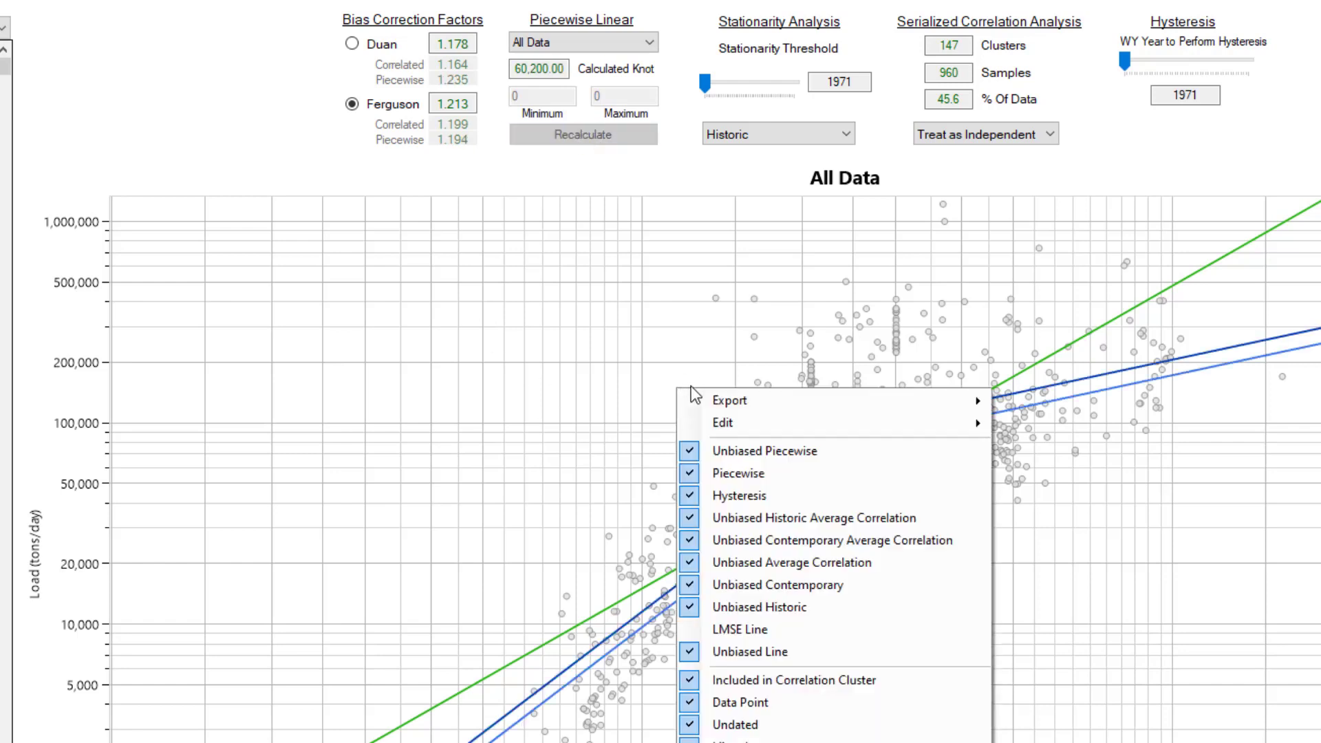
pyautogui.click(703, 474)
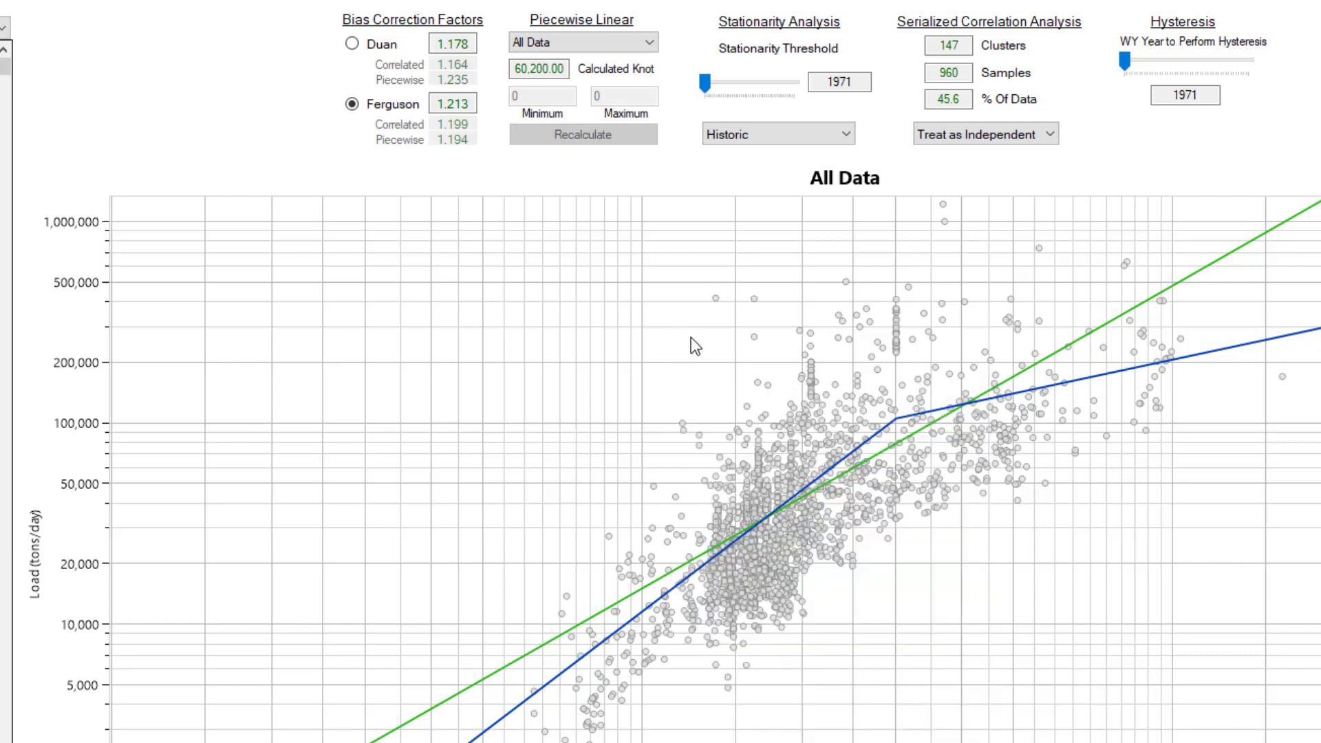
pyautogui.click(519, 68)
pyautogui.moveTo(517, 68); pyautogui.dragTo(595, 67)
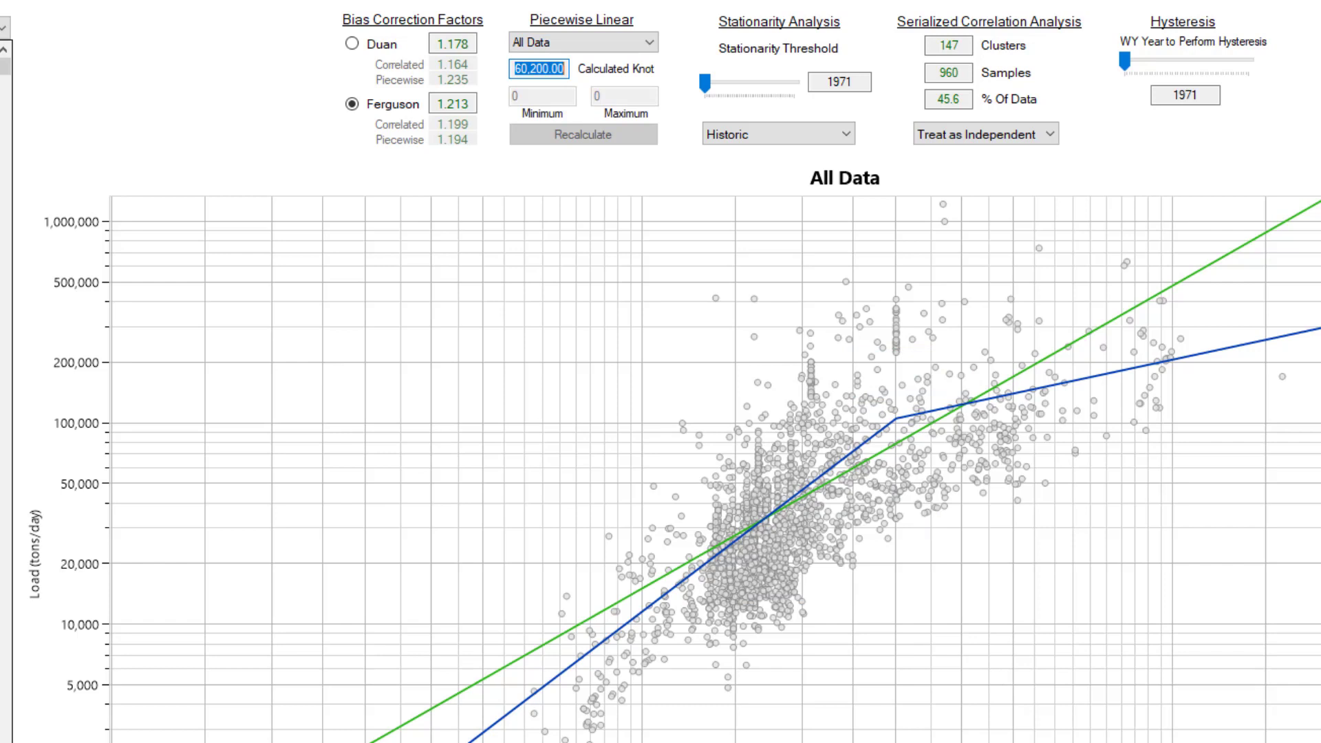
# - Recalculate the piecewise linear fit for the Upper Half of the data and again for the Lower Half
pyautogui.click(634, 46)
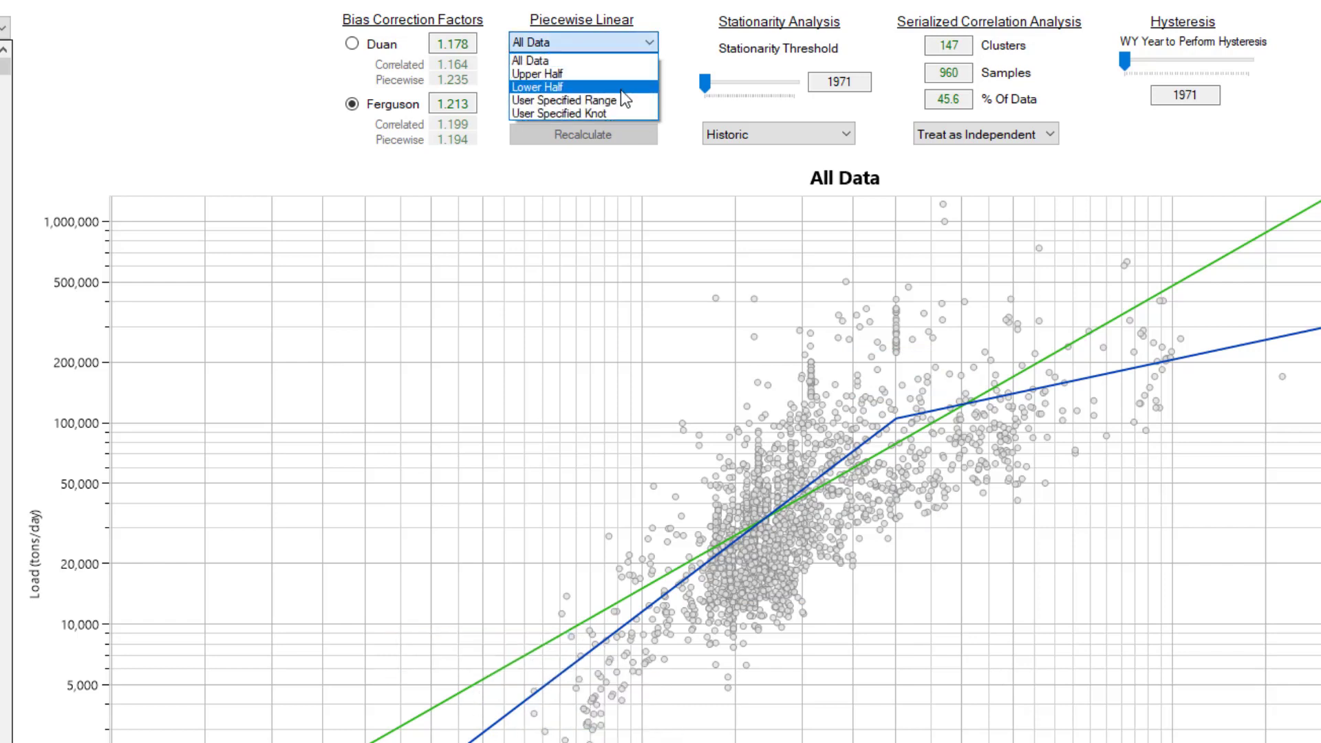
pyautogui.click(624, 82)
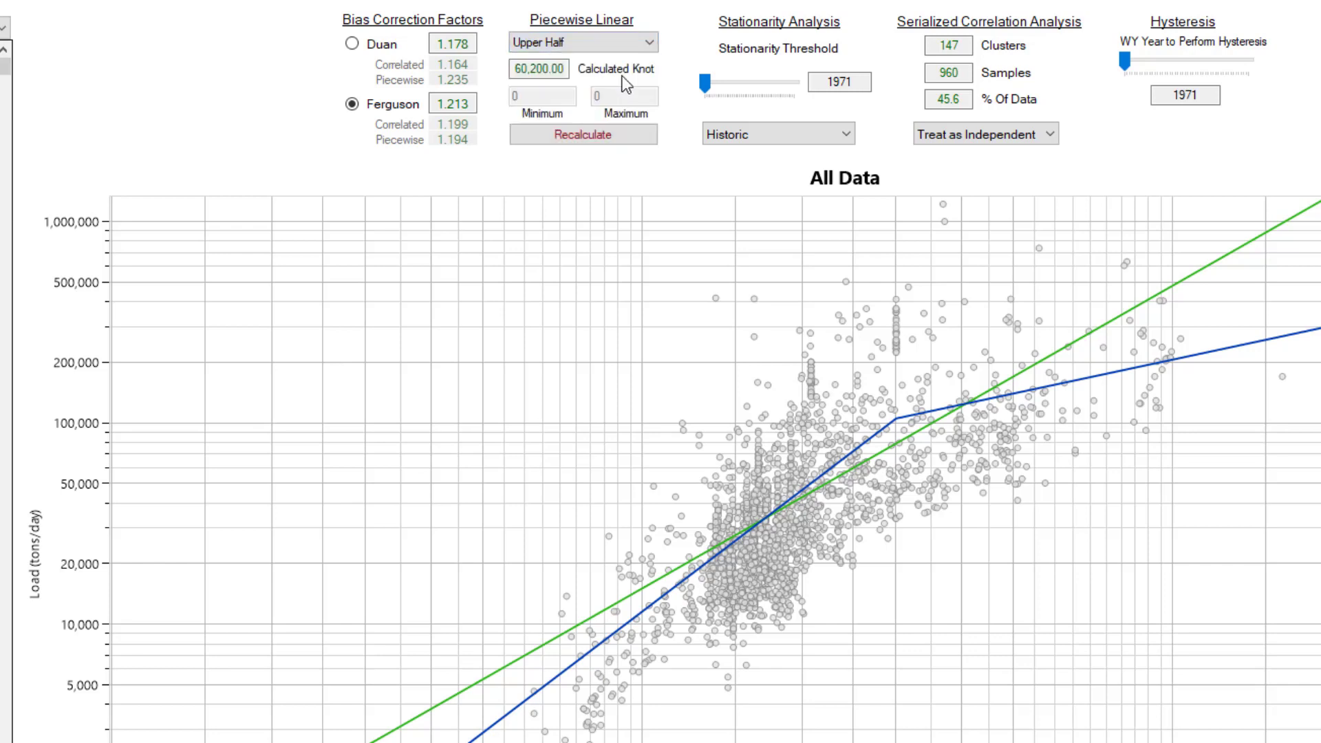
pyautogui.click(596, 137)
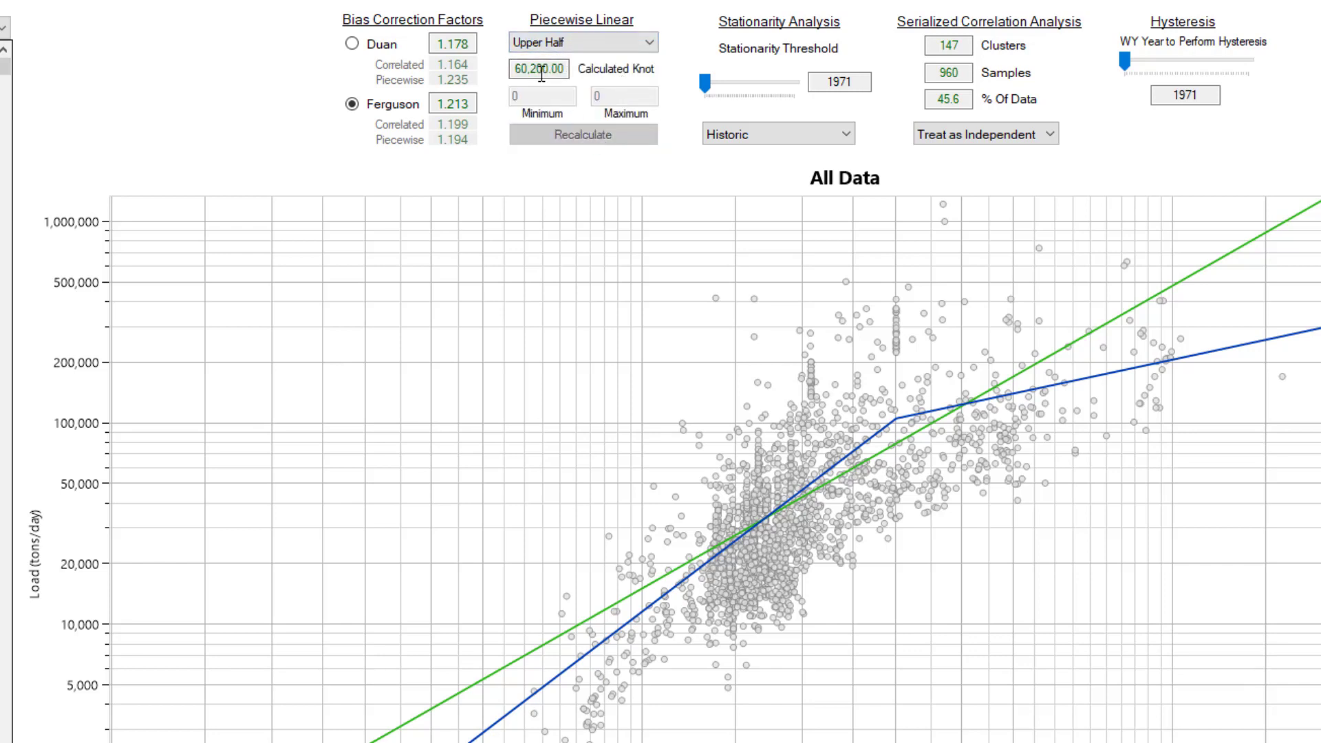
pyautogui.click(581, 42)
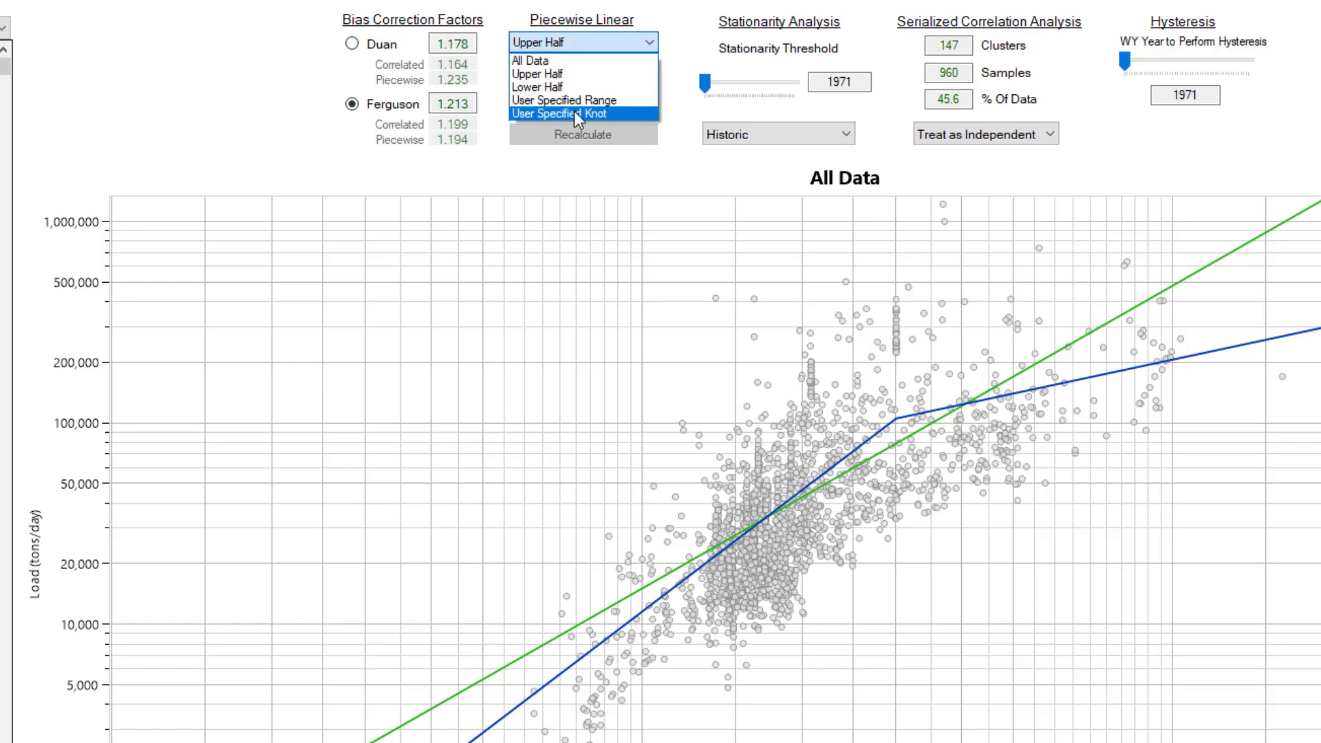
pyautogui.click(584, 87)
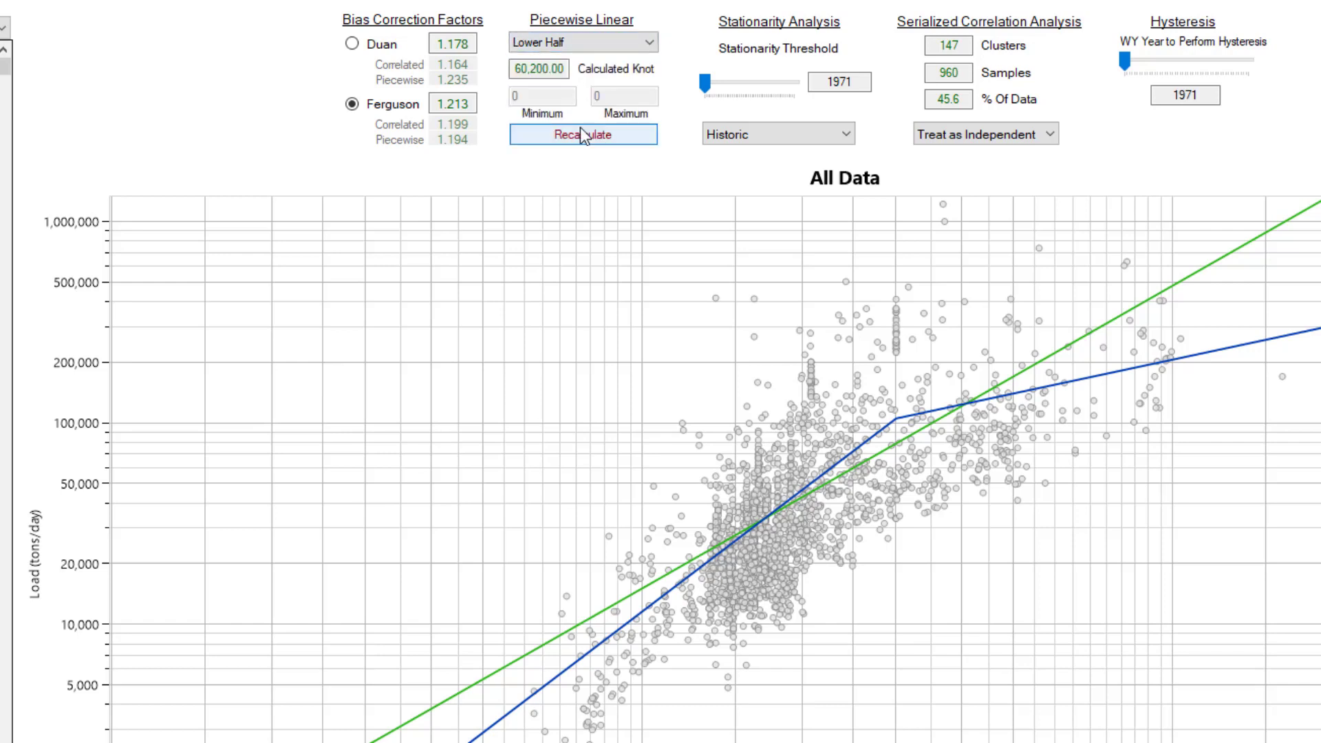
pyautogui.click(582, 135)
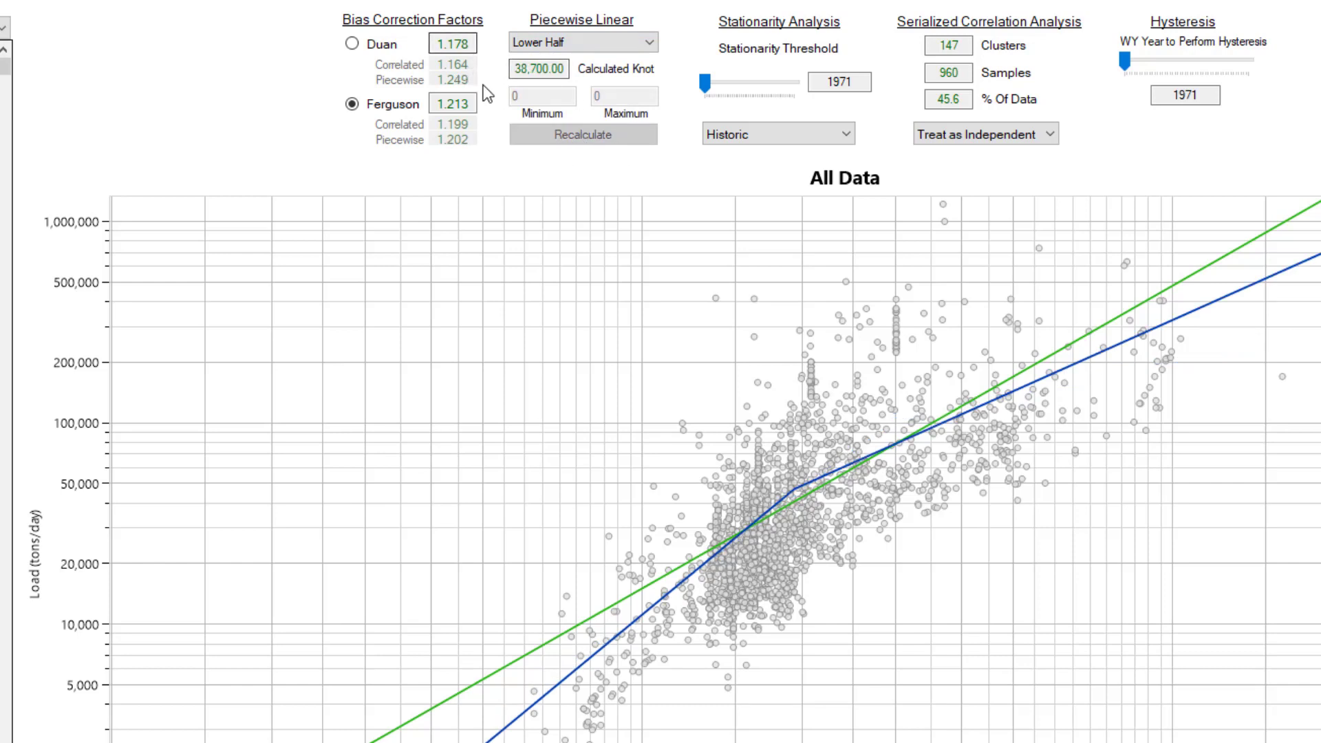
# - Try the User Specified Range option, switch to User Specified Knot, and recalculate the piecewise fit with a knot of 80000
pyautogui.click(552, 42)
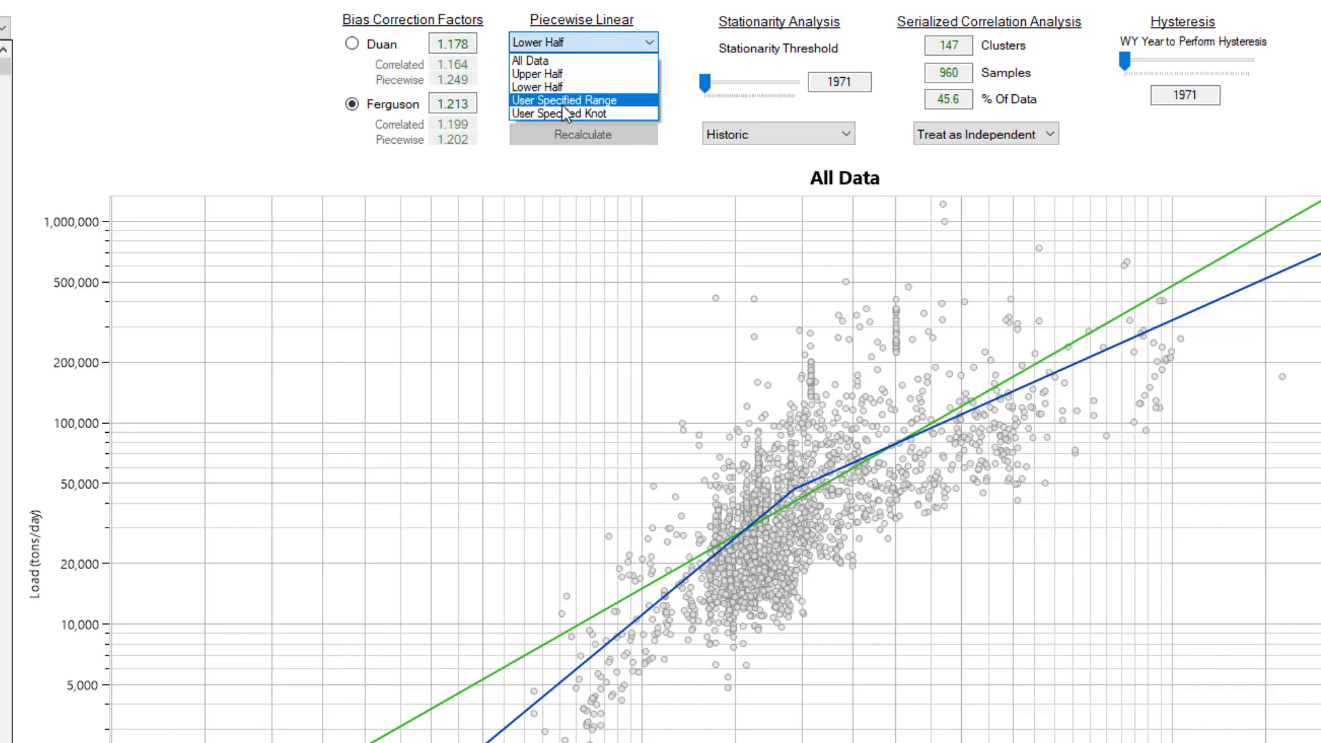
pyautogui.click(564, 104)
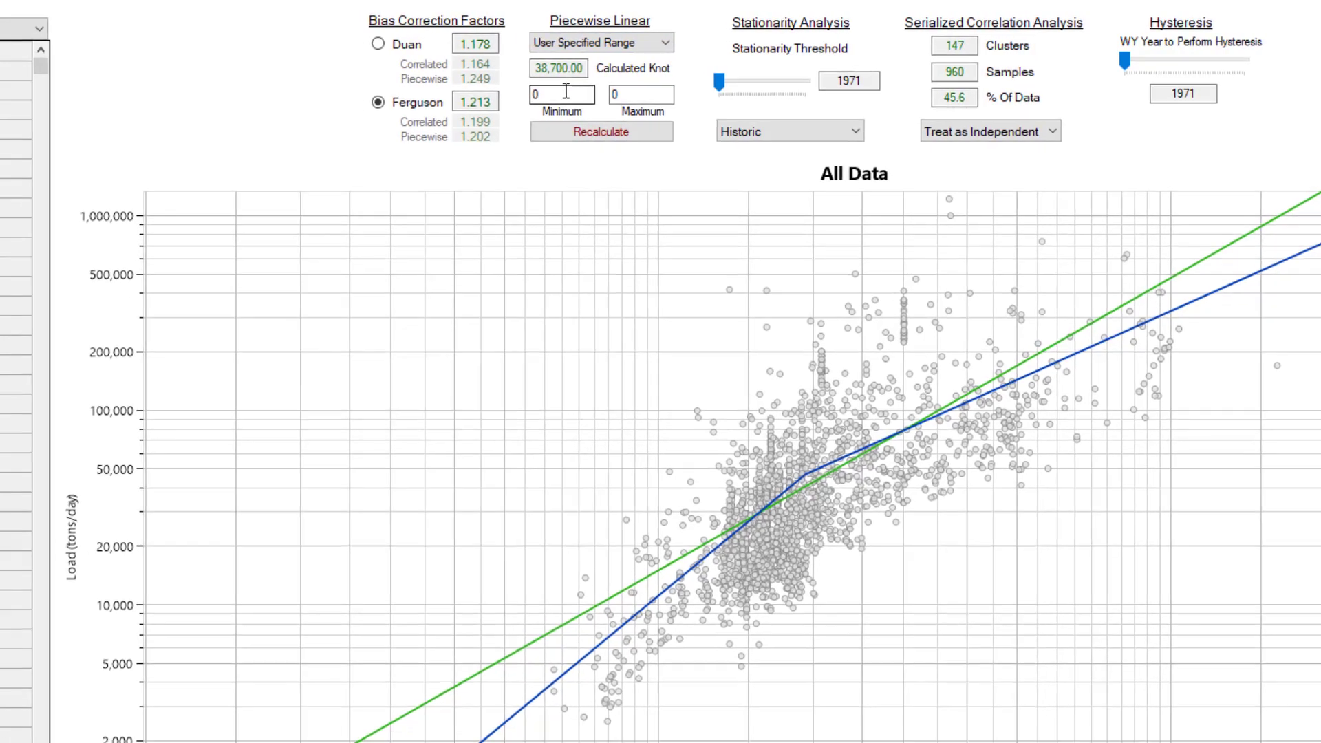
pyautogui.moveTo(671, 426)
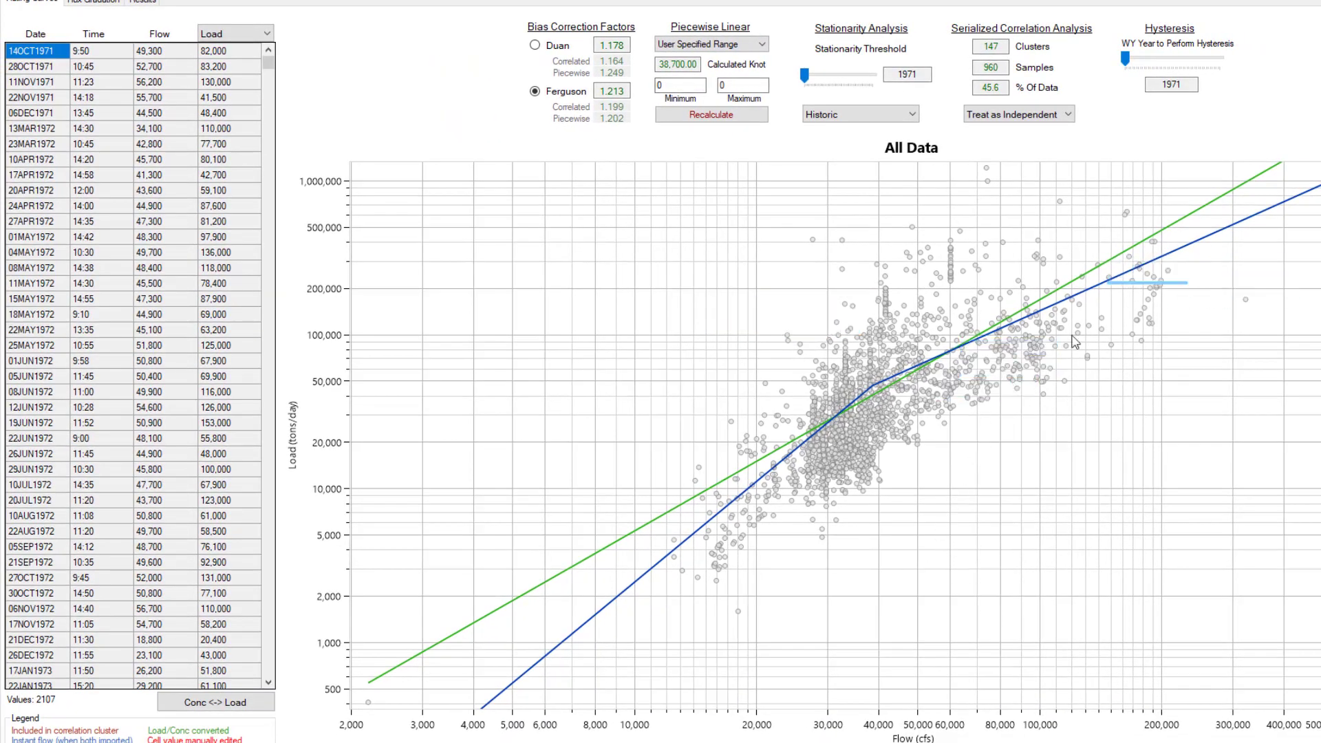
pyautogui.click(708, 43)
pyautogui.click(697, 84)
pyautogui.doubleClick(689, 66)
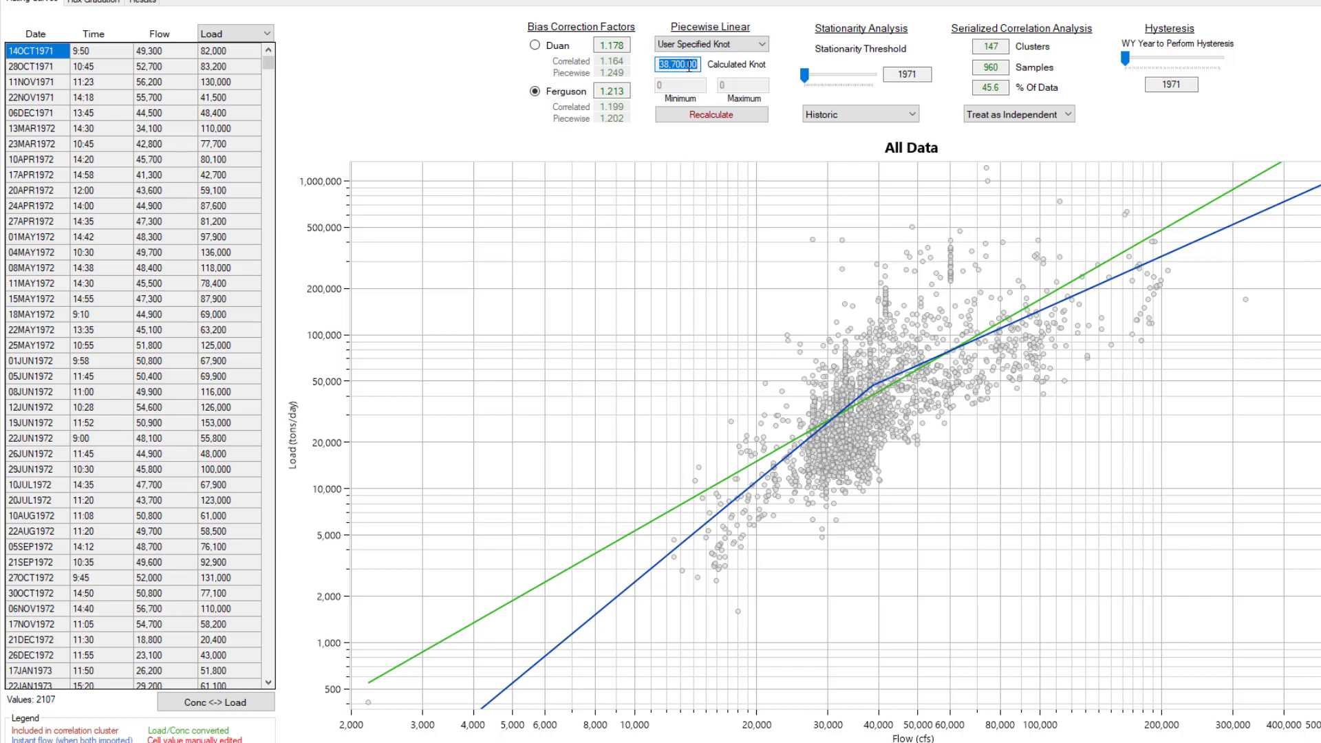
pyautogui.write('80000')
pyautogui.click(700, 117)
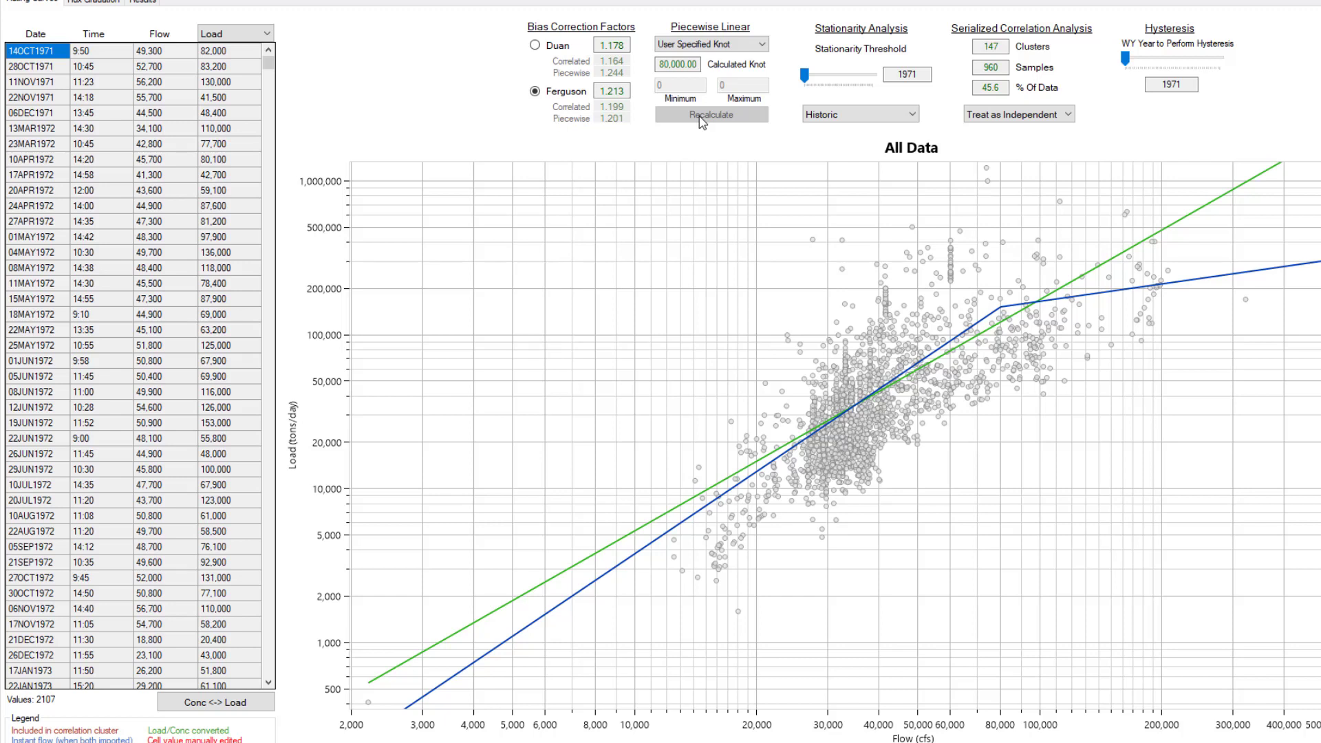
# - Return the piecewise linear option to All Data and recalculate the fit
pyautogui.click(714, 45)
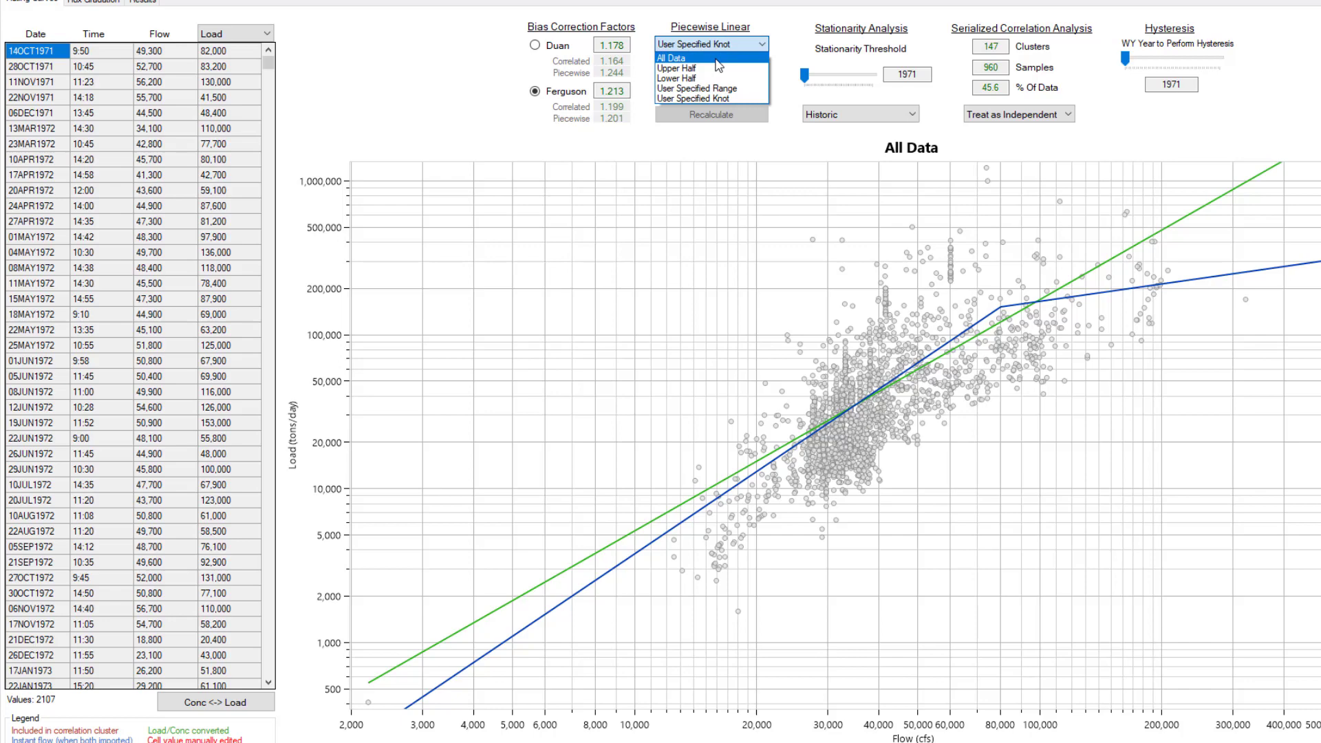
pyautogui.click(718, 60)
pyautogui.click(723, 115)
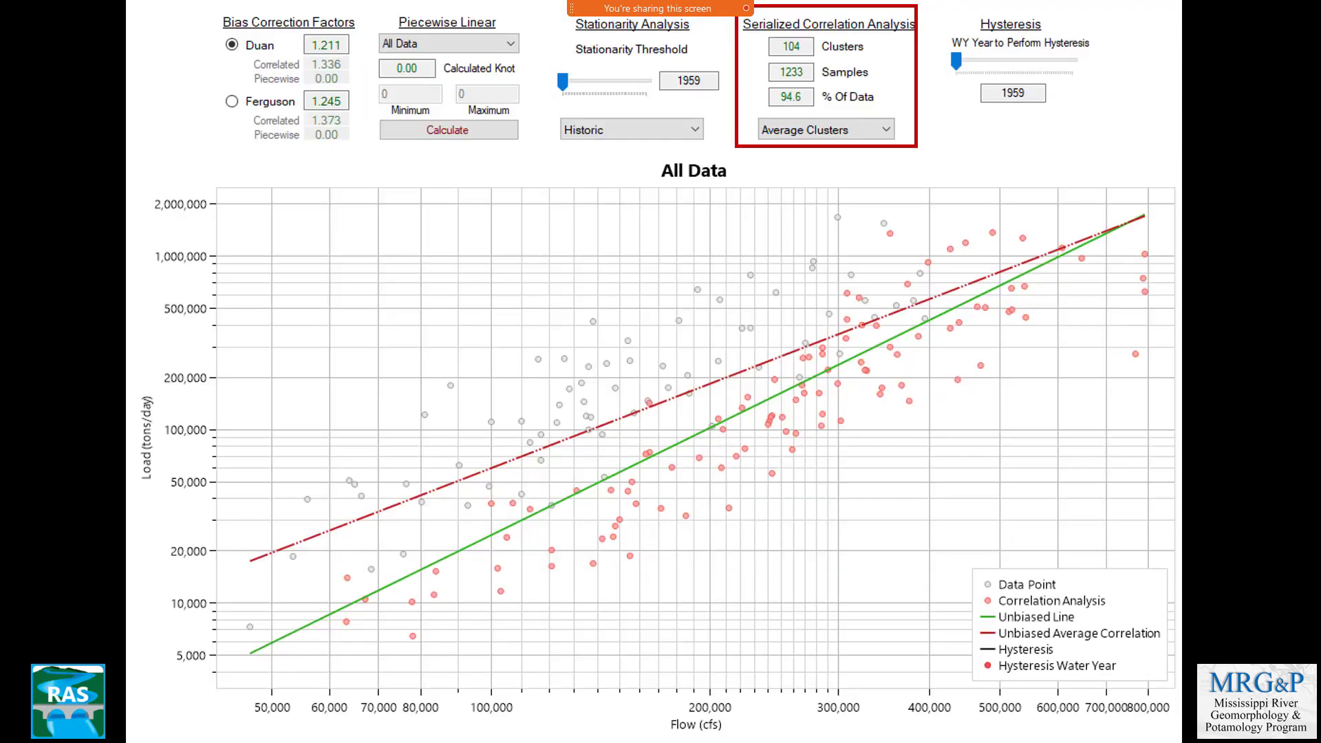
# - Switch back to Data Analysis and start a new session without saving the current one
pyautogui.hotkey('alt', 'Tab')
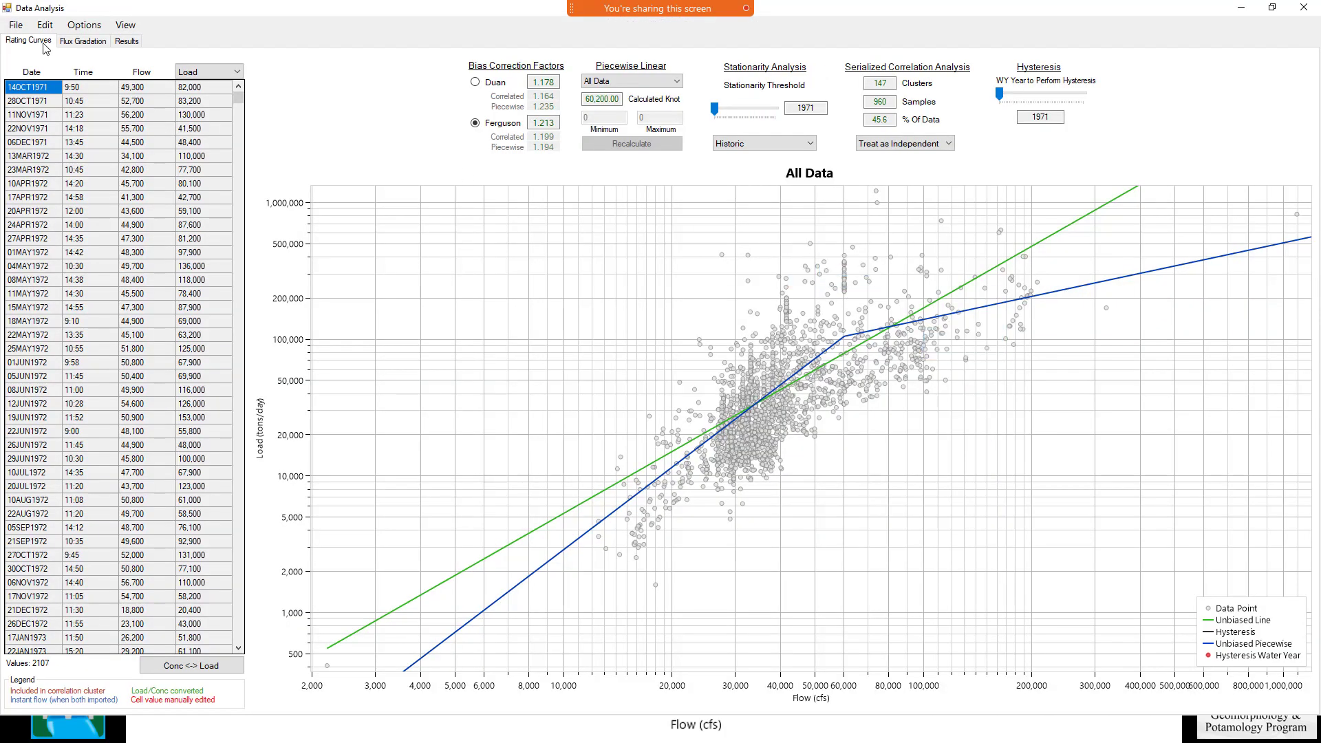
pyautogui.click(15, 25)
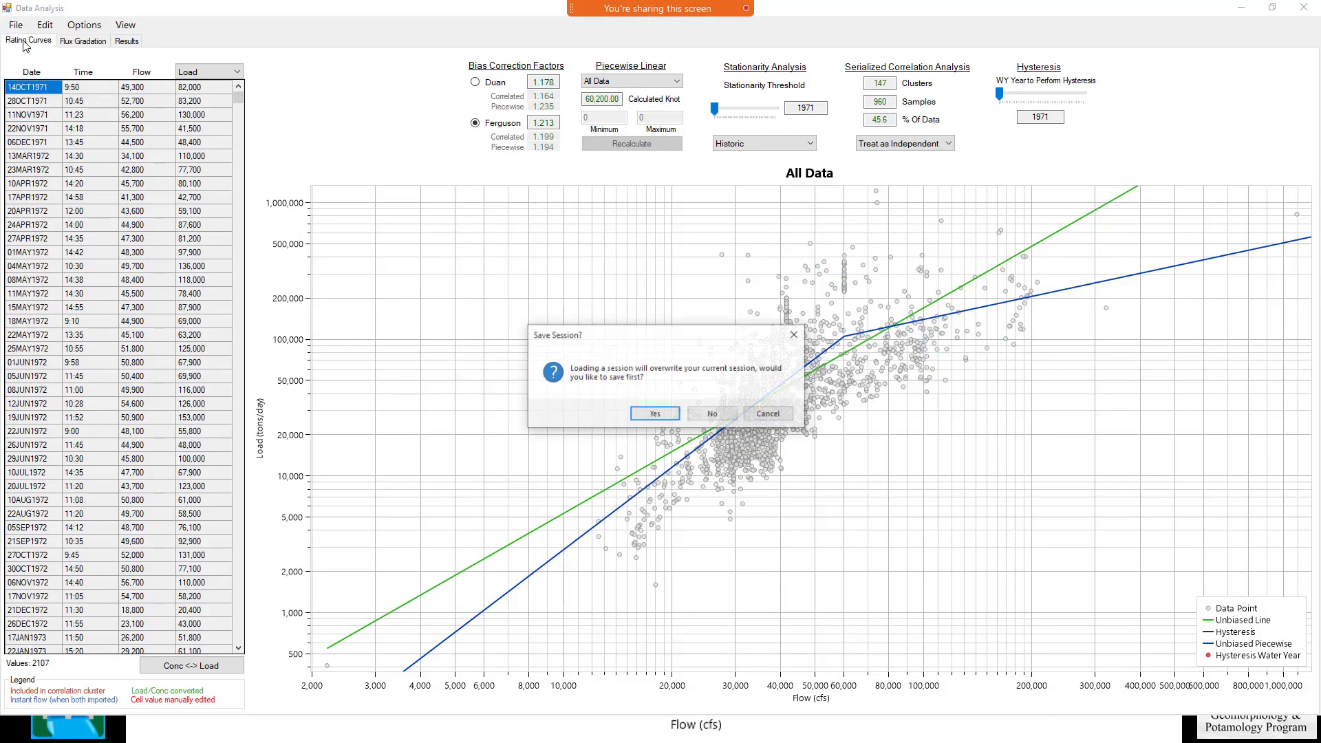
pyautogui.click(722, 419)
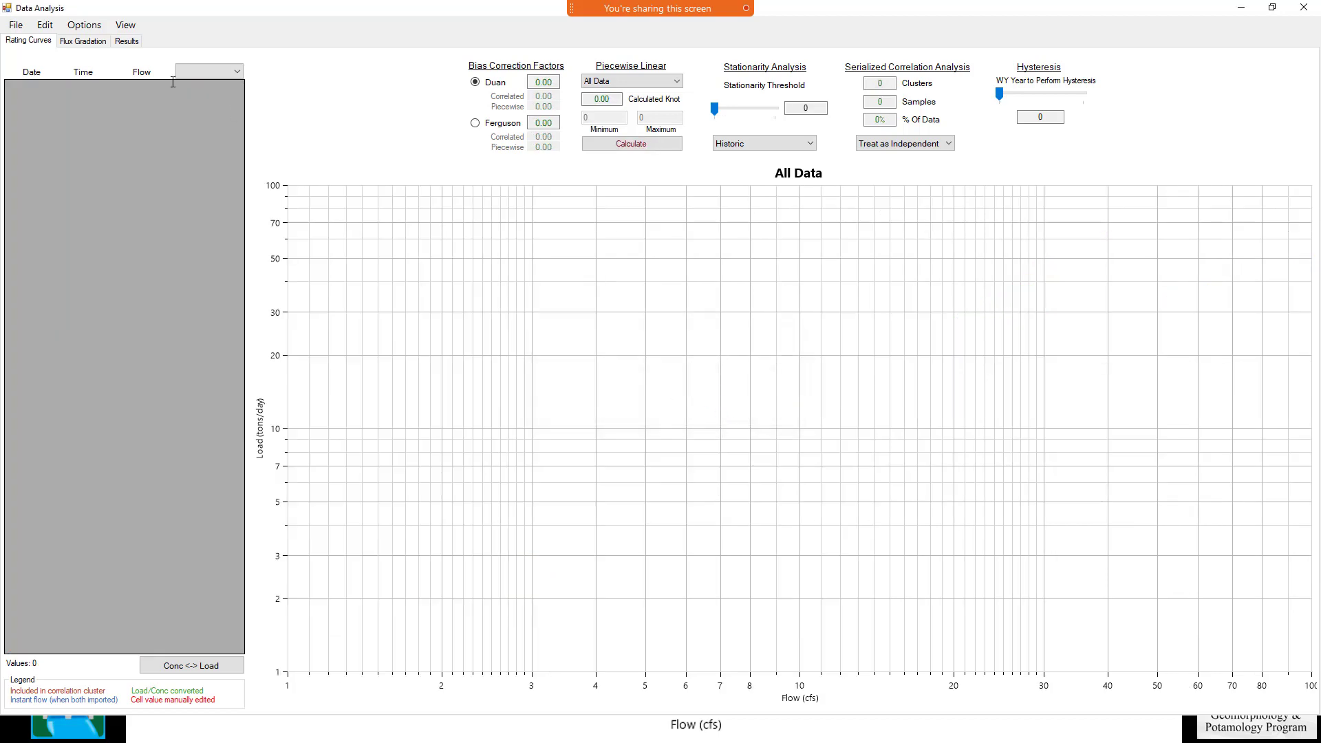
# - Import a second sediment data file using both instantaneous and daily flows, with load and concentration converted where load is blank
pyautogui.click(15, 25)
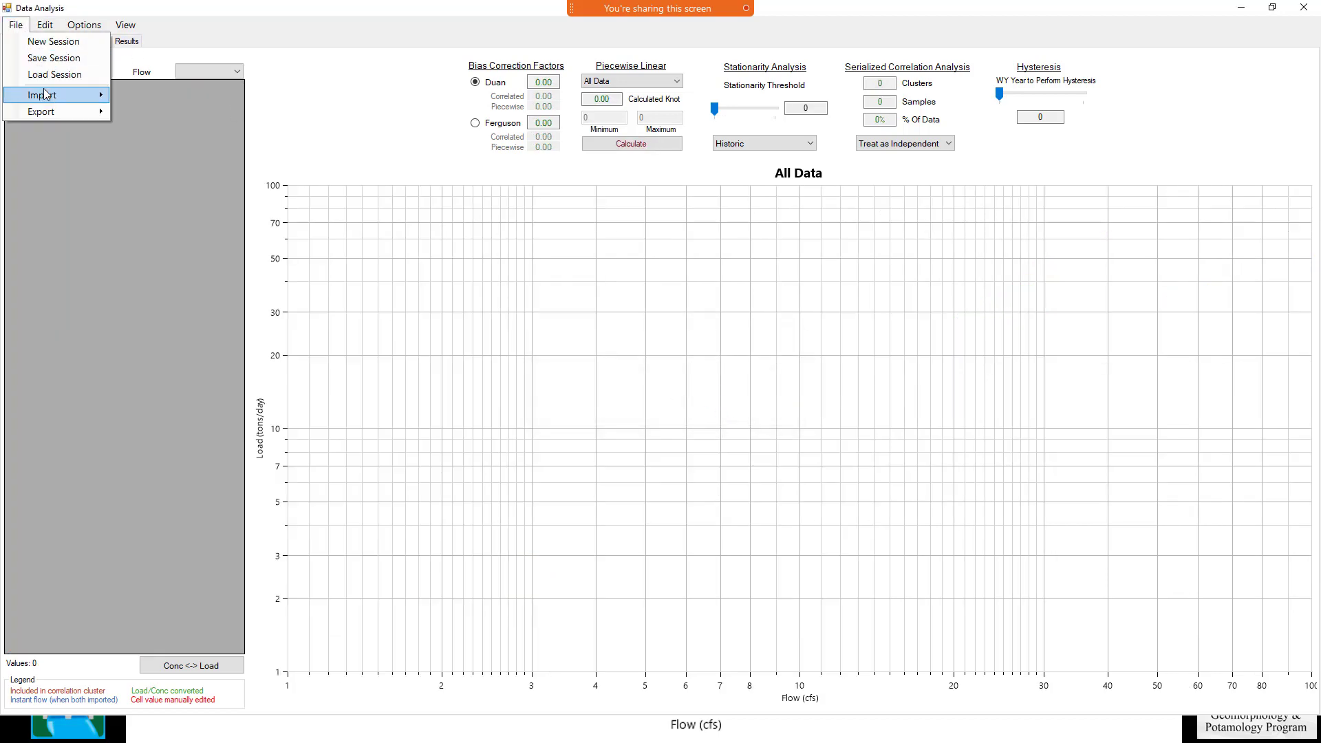
pyautogui.moveTo(52, 98)
pyautogui.click(199, 96)
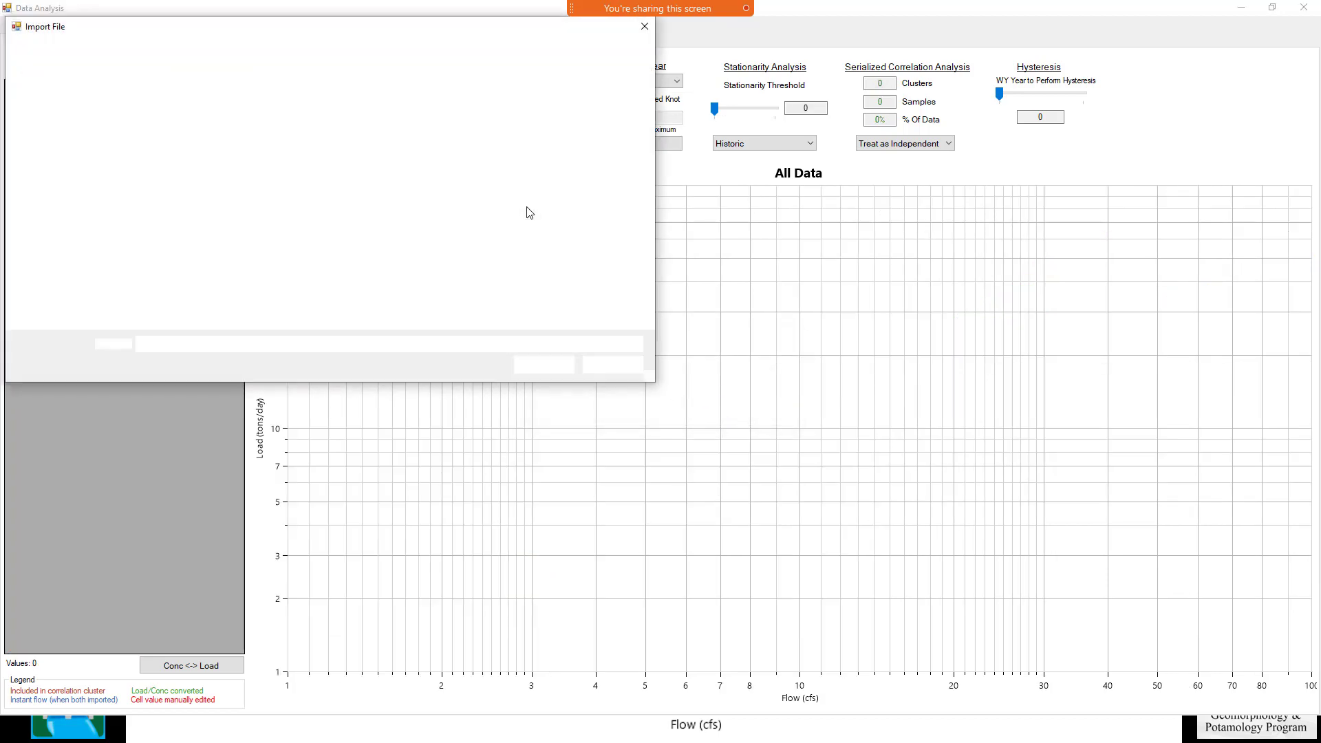
pyautogui.doubleClick(262, 174)
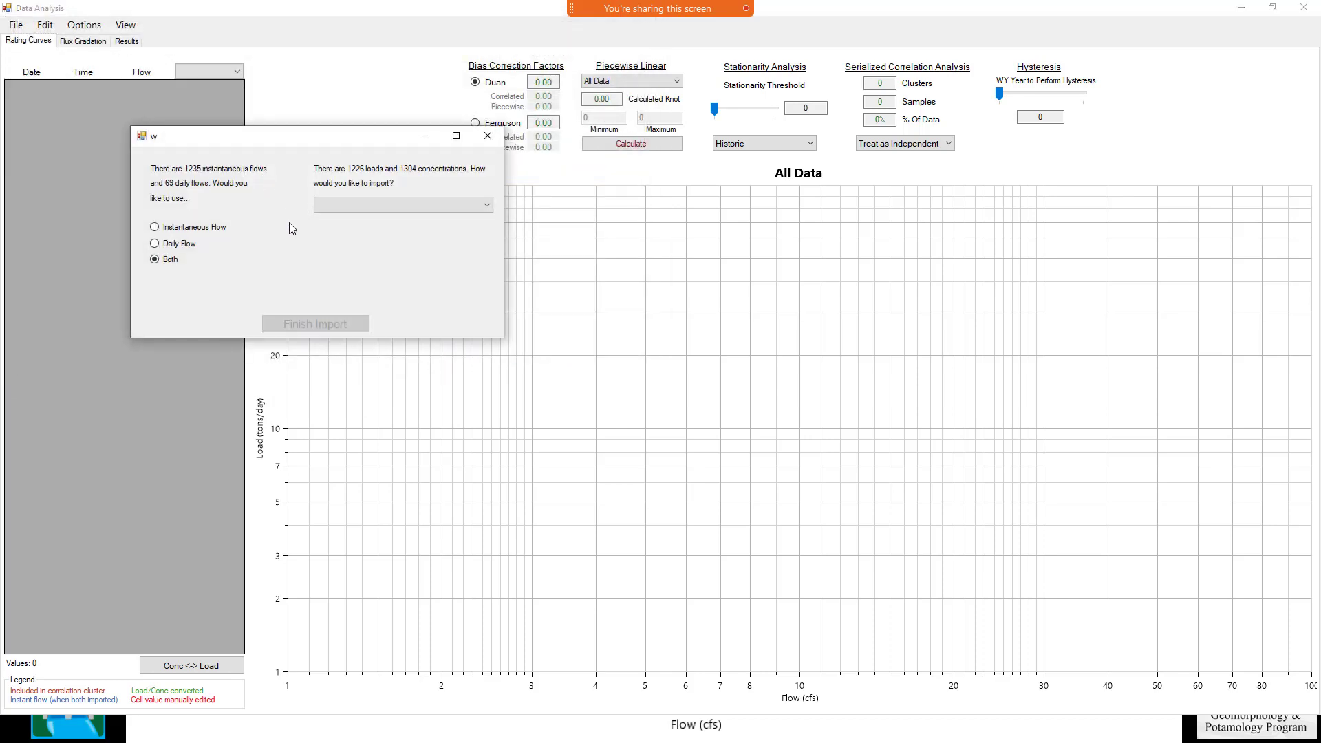
pyautogui.click(410, 203)
pyautogui.click(385, 242)
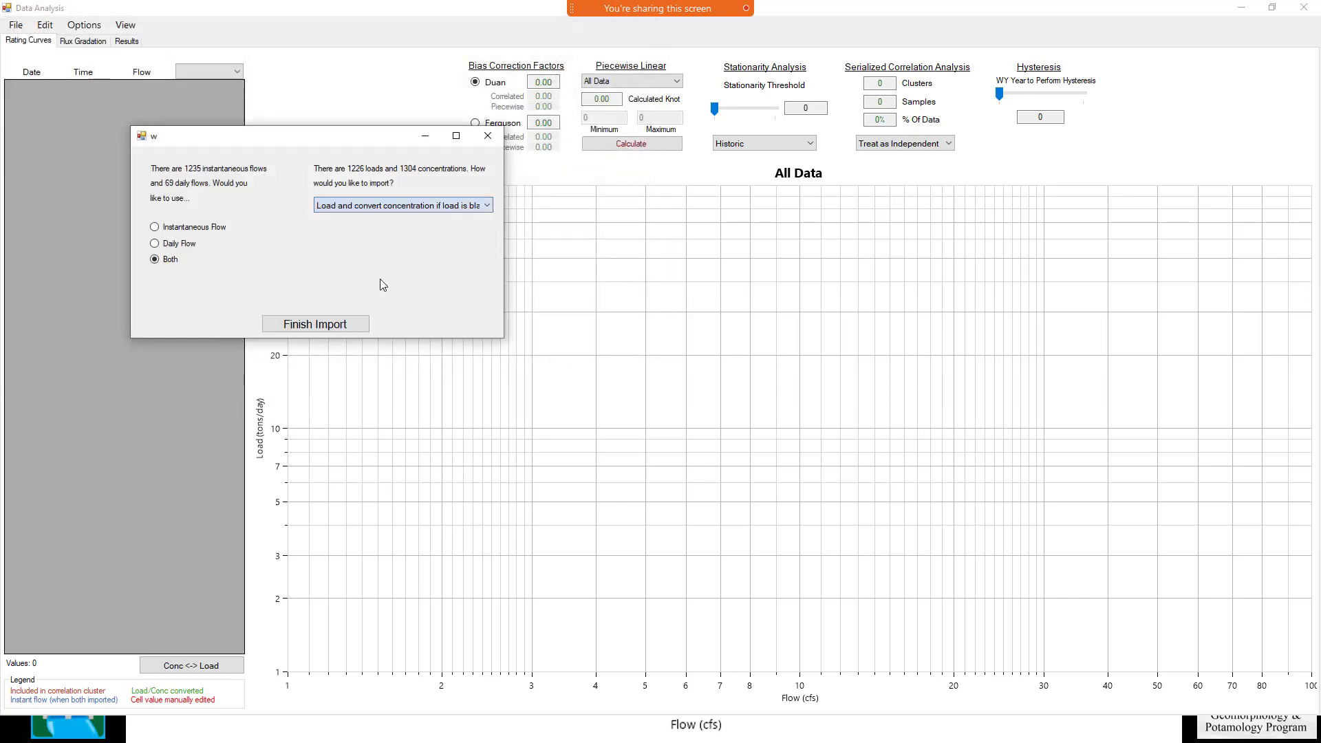
pyautogui.click(347, 324)
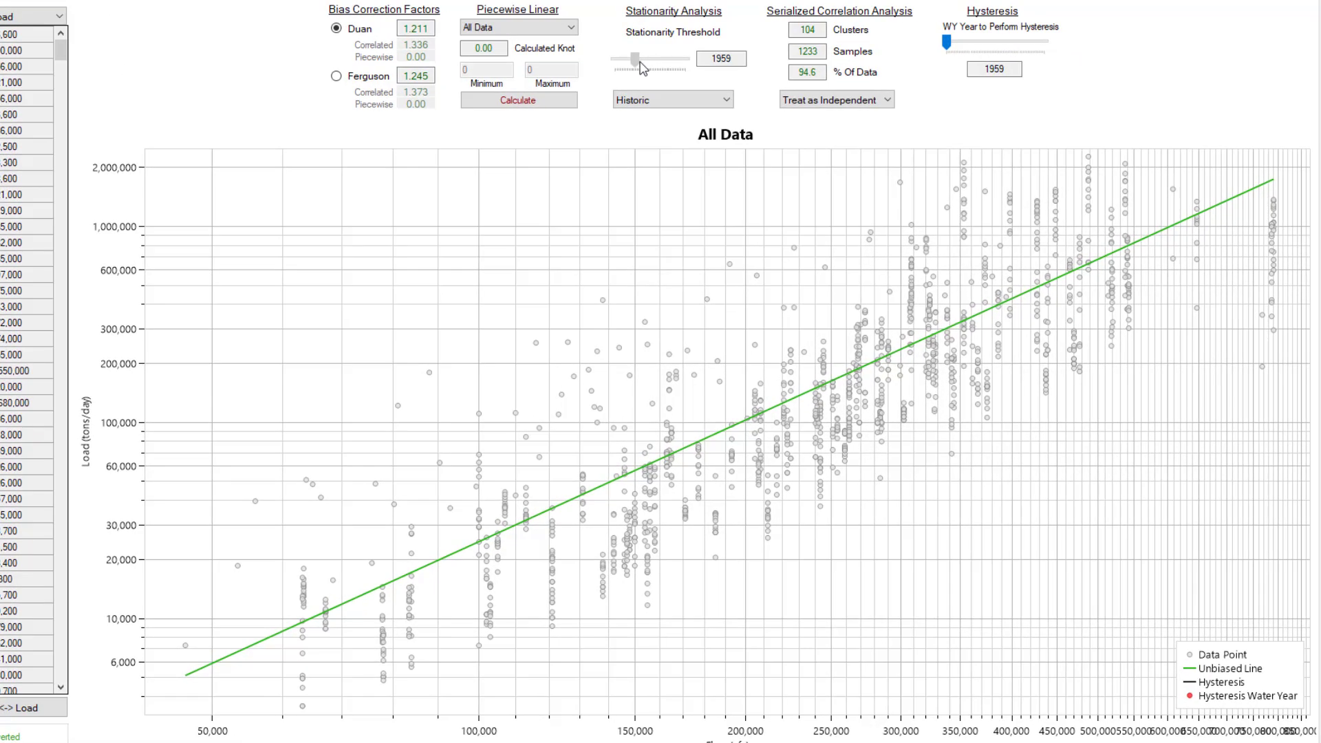
# - Move the Stationarity Threshold forward from 1959 to split the imported data into historic and contemporary points
pyautogui.moveTo(715, 110); pyautogui.dragTo(747, 115)
pyautogui.moveTo(653, 66); pyautogui.dragTo(655, 70)
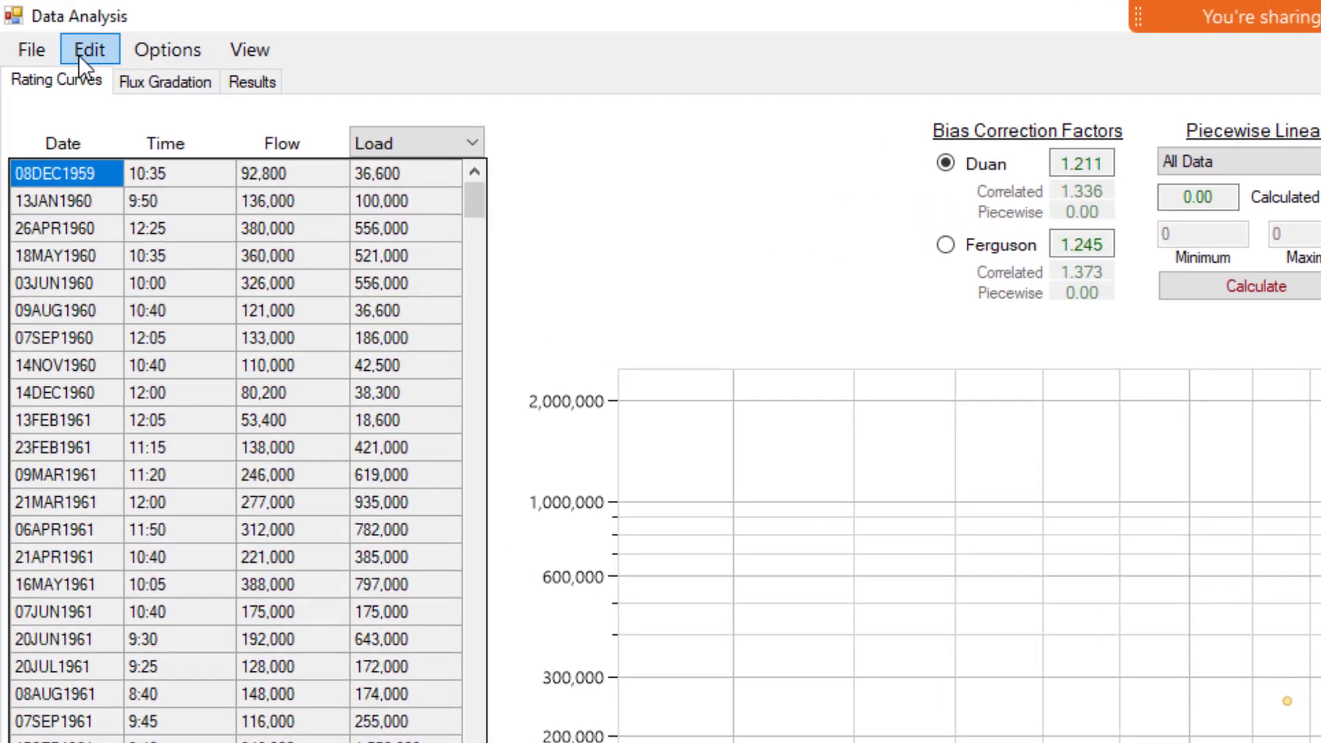
# - Set the cluster time range of the Serialized Correlation Analysis to 1 day, 0 hours and 0 minutes
pyautogui.click(77, 54)
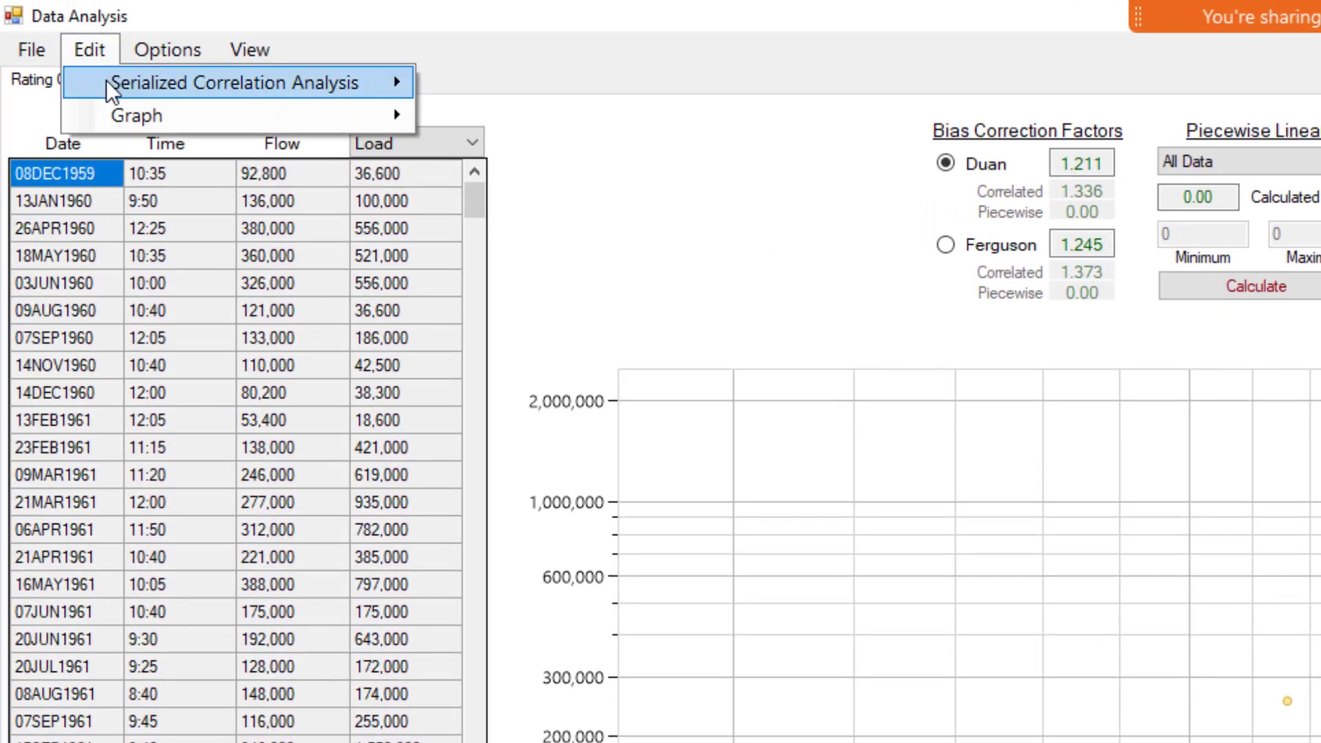
pyautogui.moveTo(109, 81)
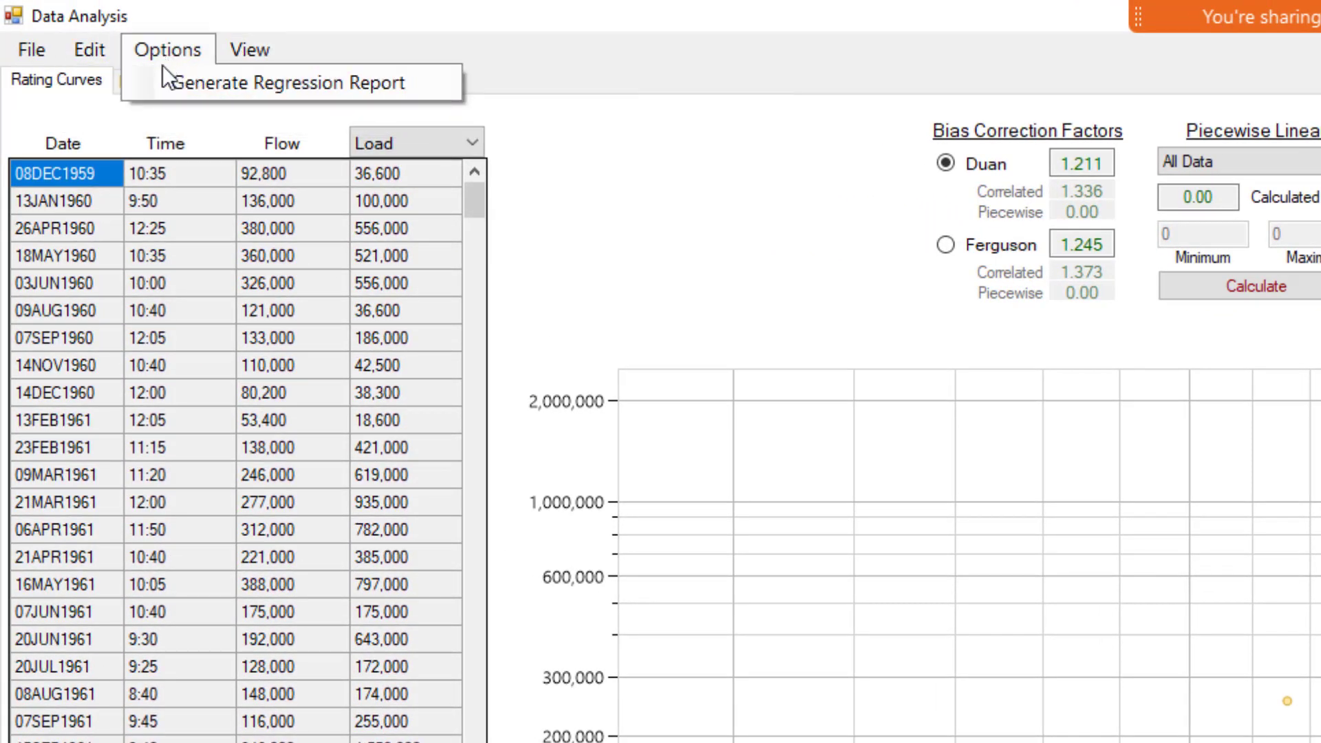
pyautogui.click(467, 116)
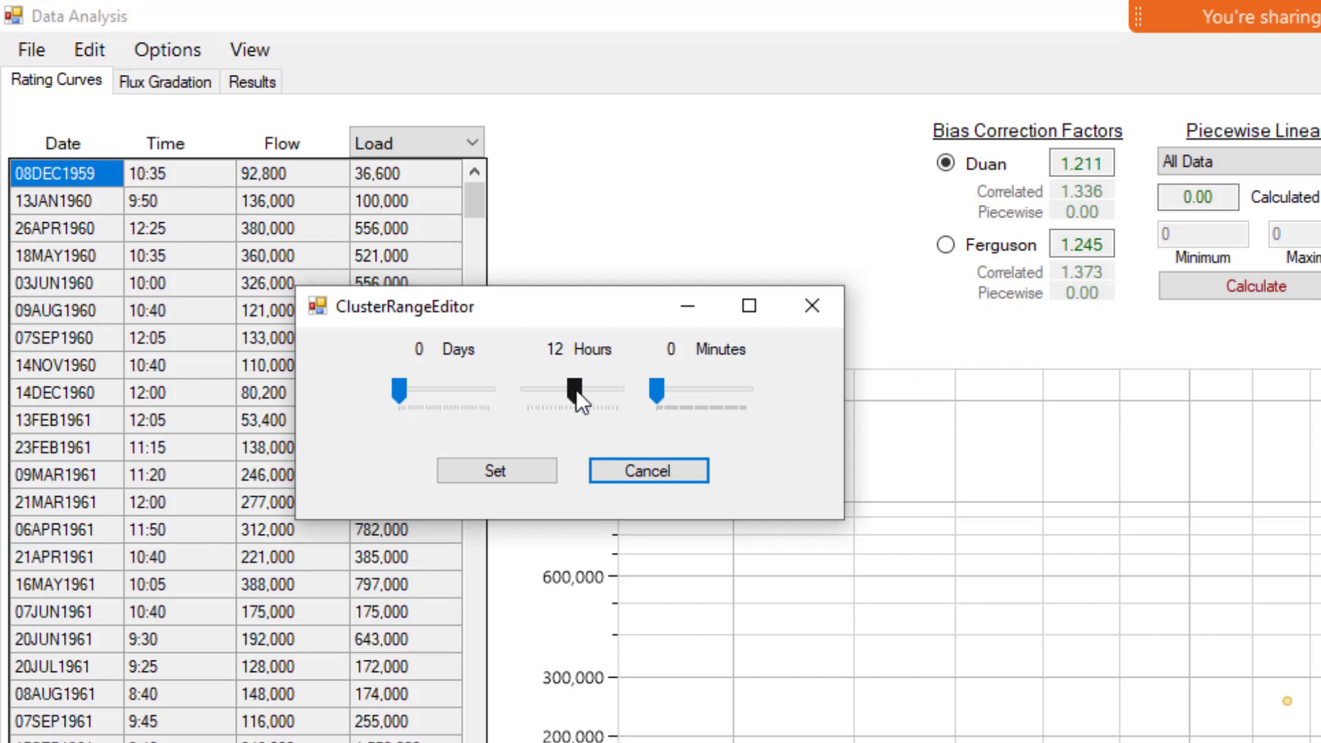
pyautogui.moveTo(577, 389); pyautogui.dragTo(505, 403)
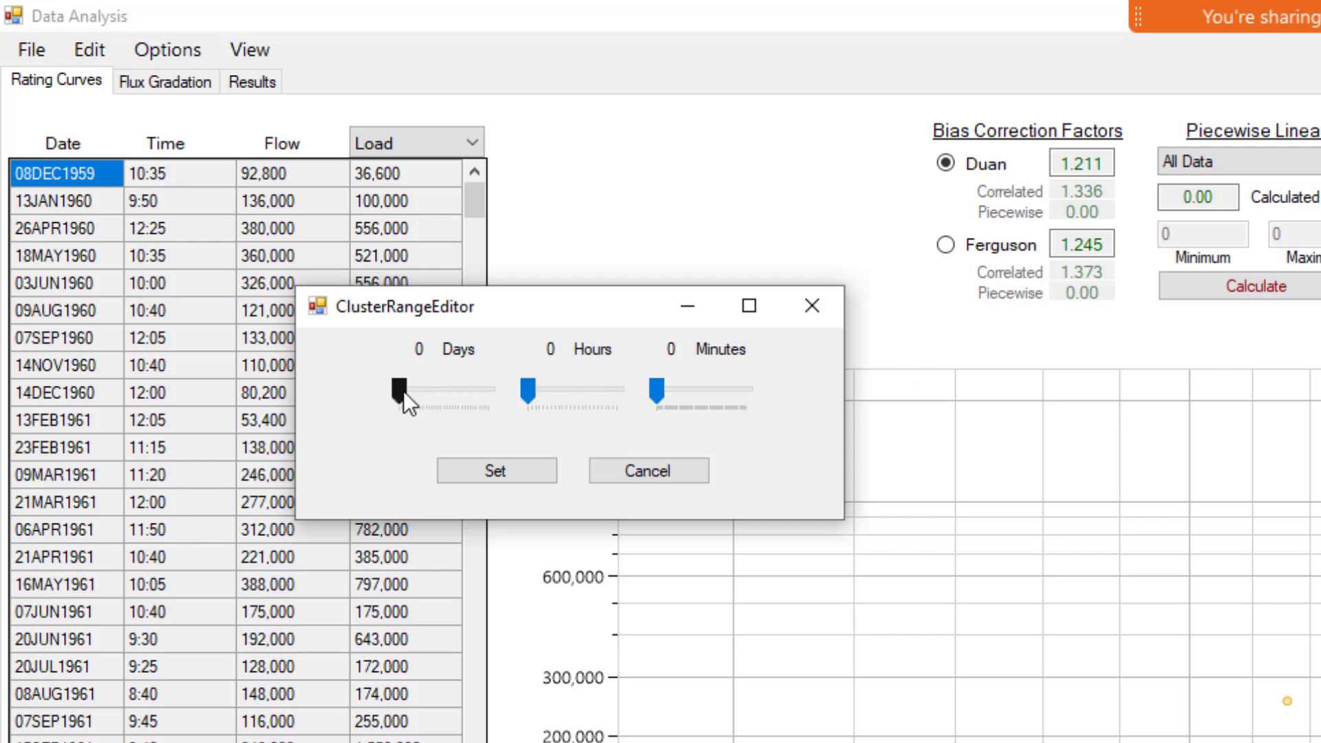
pyautogui.moveTo(403, 391); pyautogui.dragTo(414, 396)
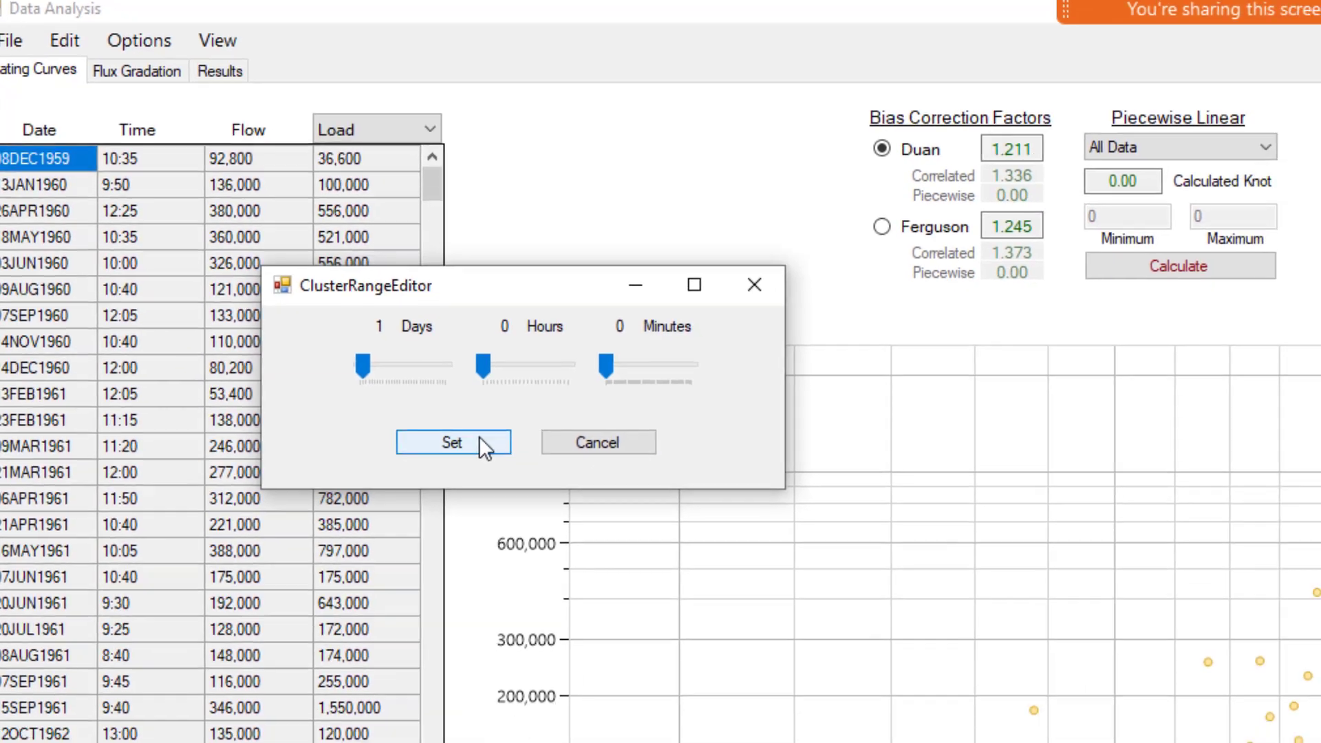
pyautogui.click(523, 471)
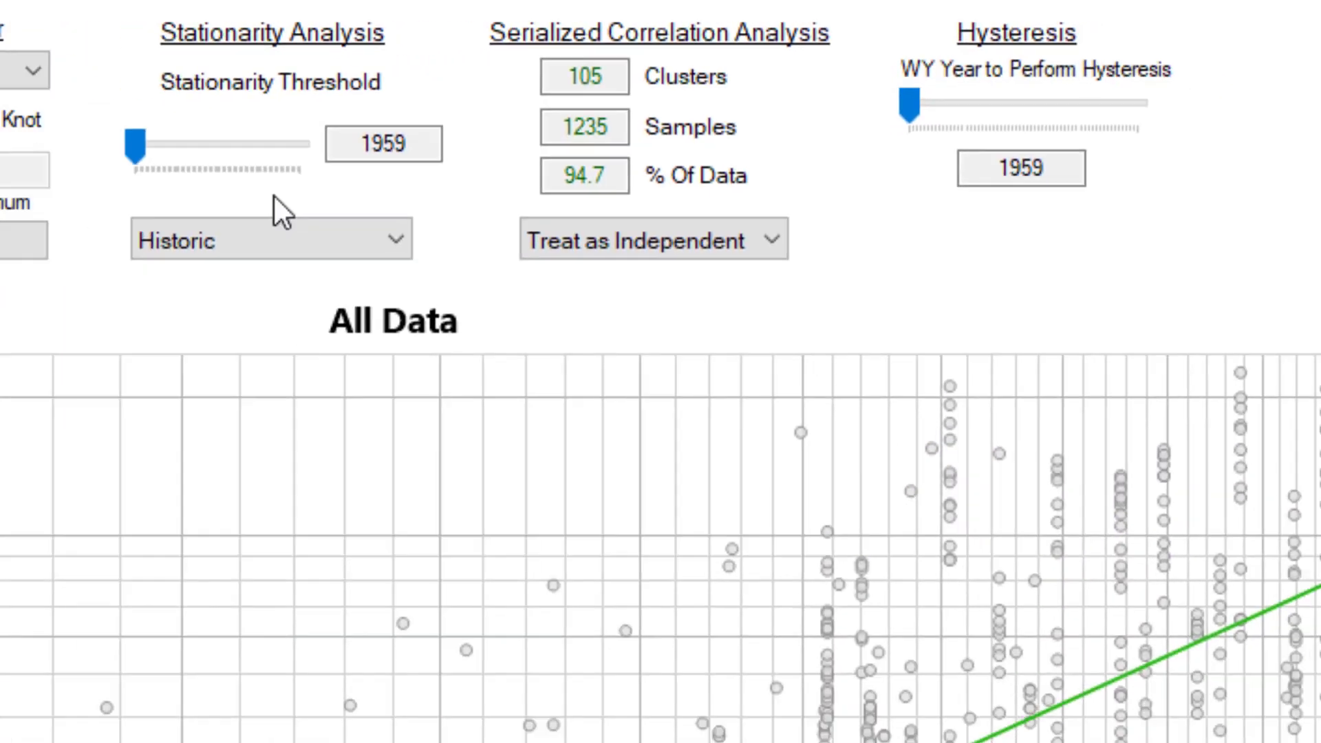
# - Change the Serialized Correlation Analysis from Treat as Independent to Average Clusters
pyautogui.click(569, 317)
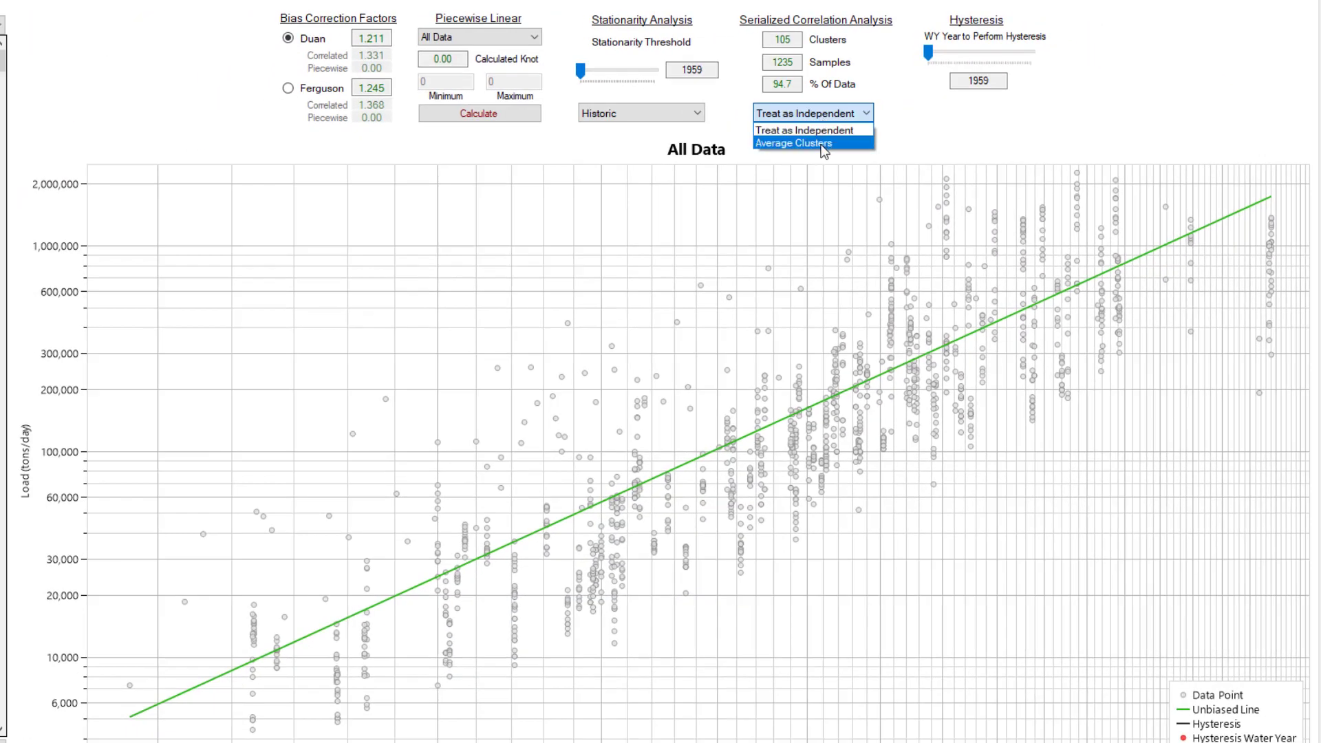
pyautogui.click(825, 145)
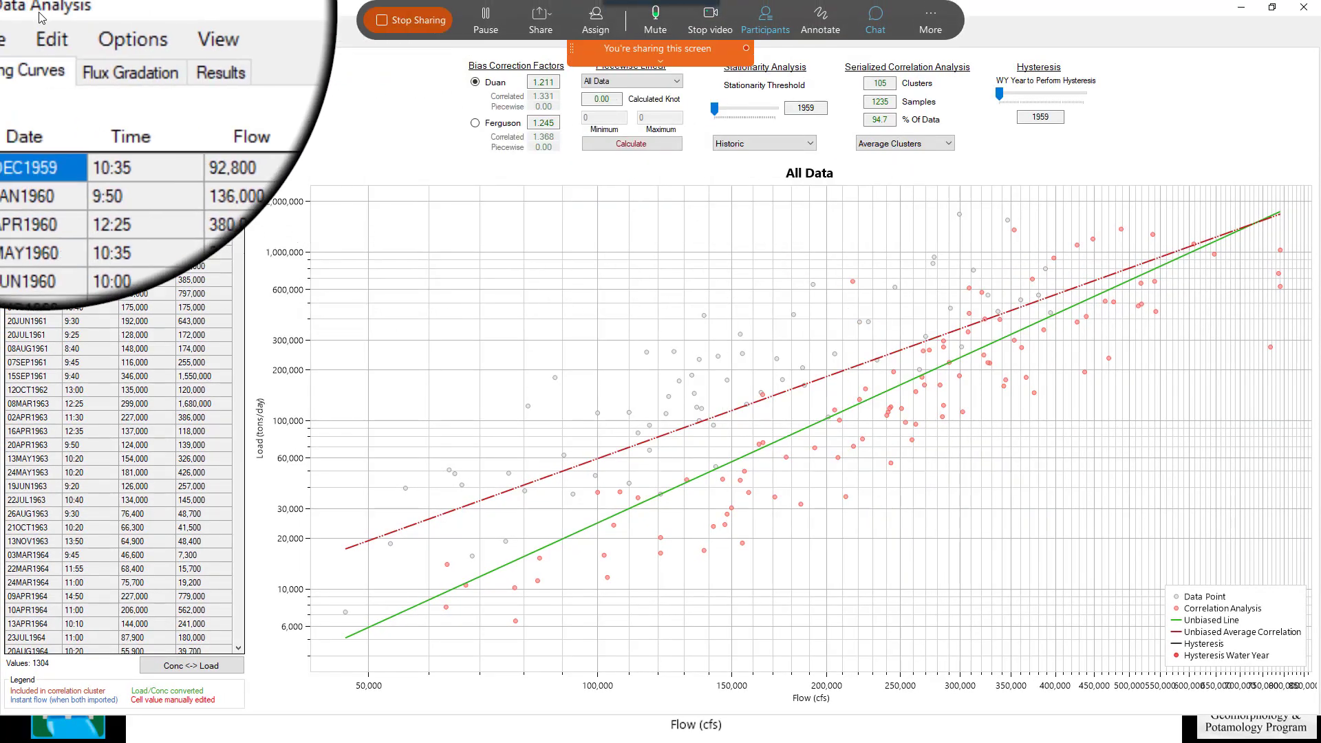
# - Turn on the display of the points included in clusters for the Serialized Correlation Analysis
pyautogui.click(52, 39)
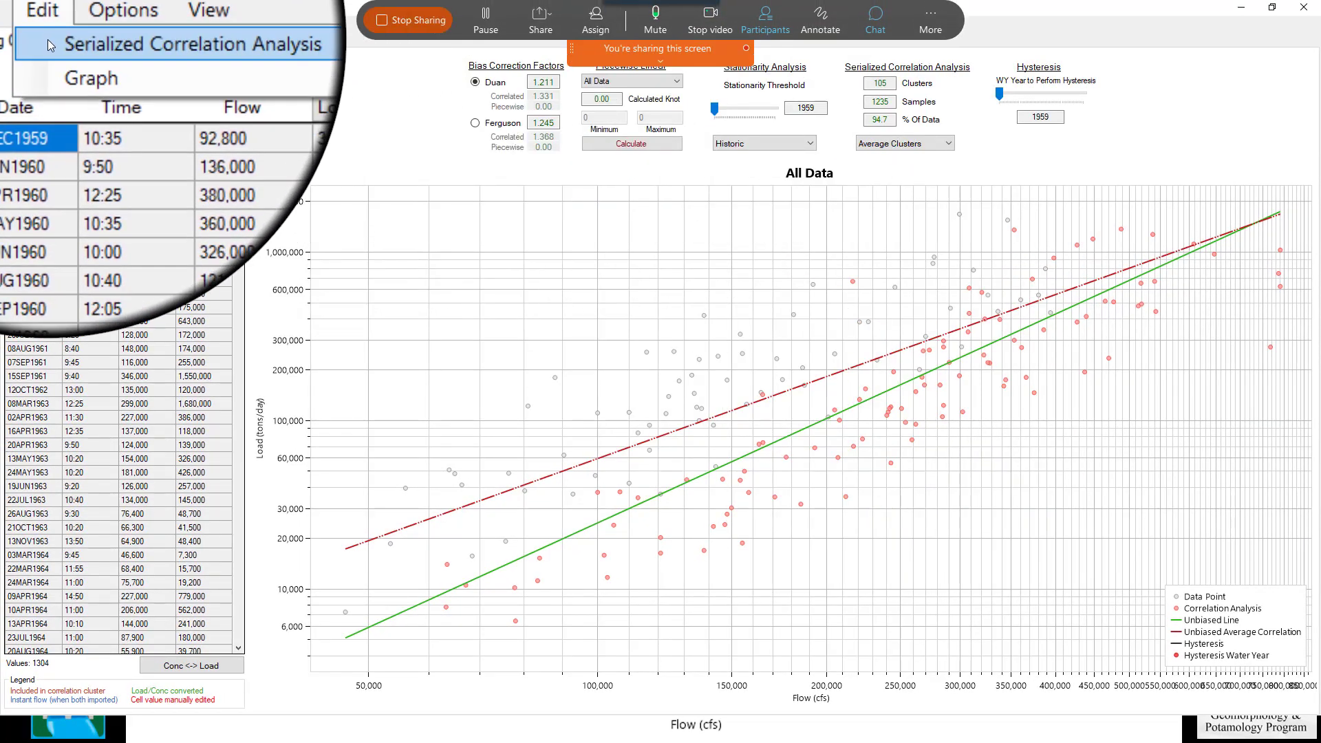
pyautogui.moveTo(109, 39)
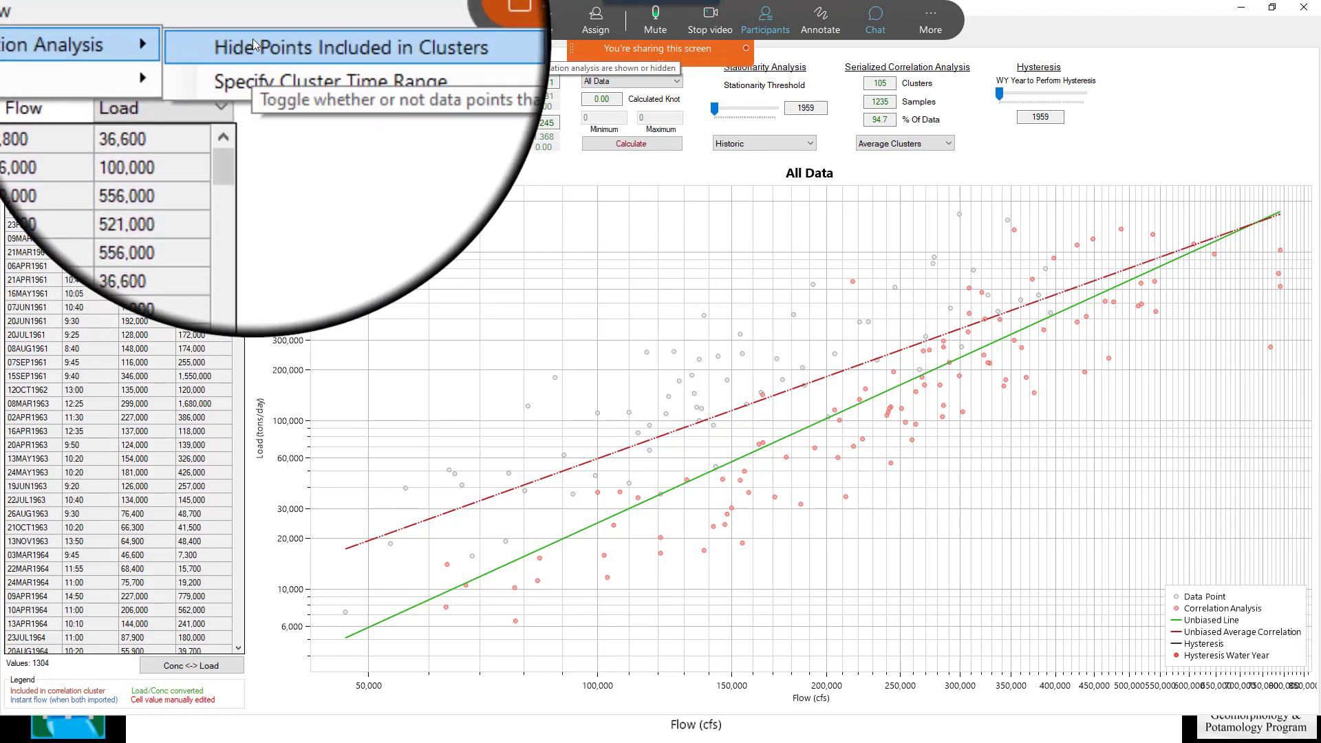
pyautogui.click(255, 43)
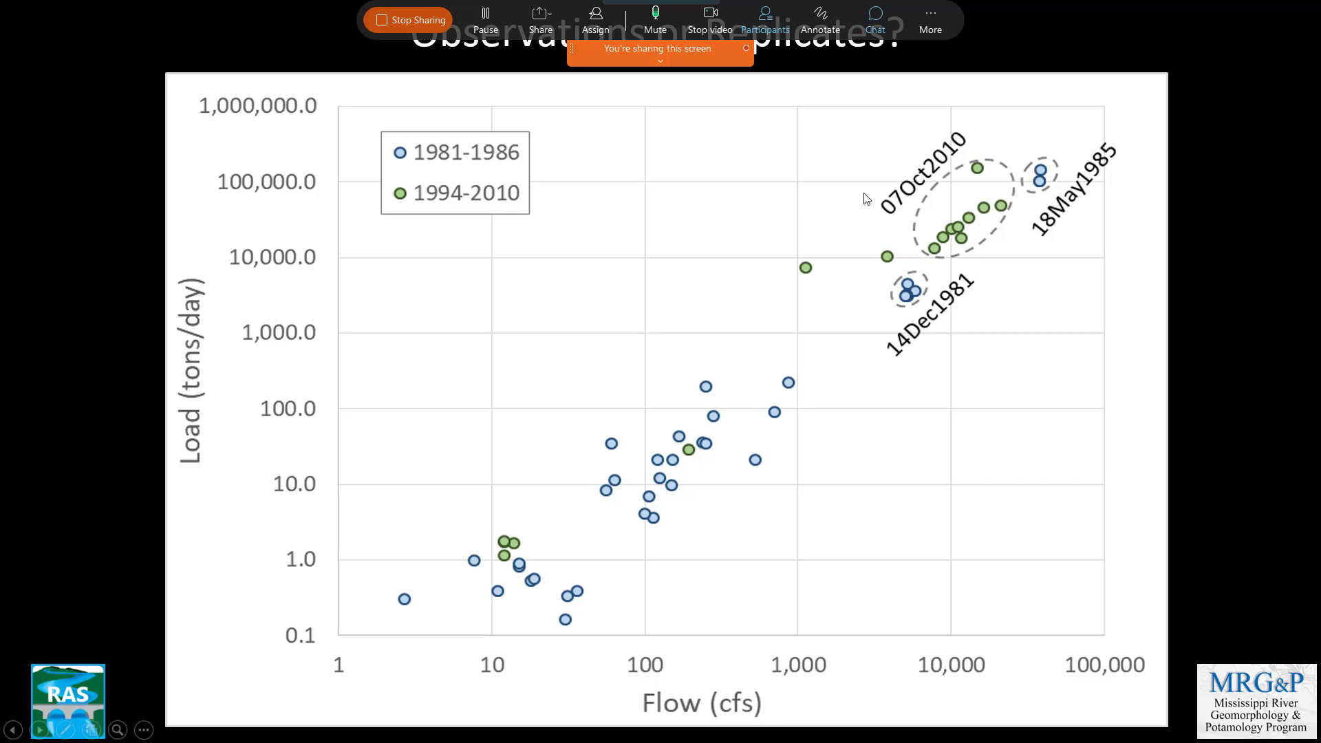
pyautogui.click(833, 226)
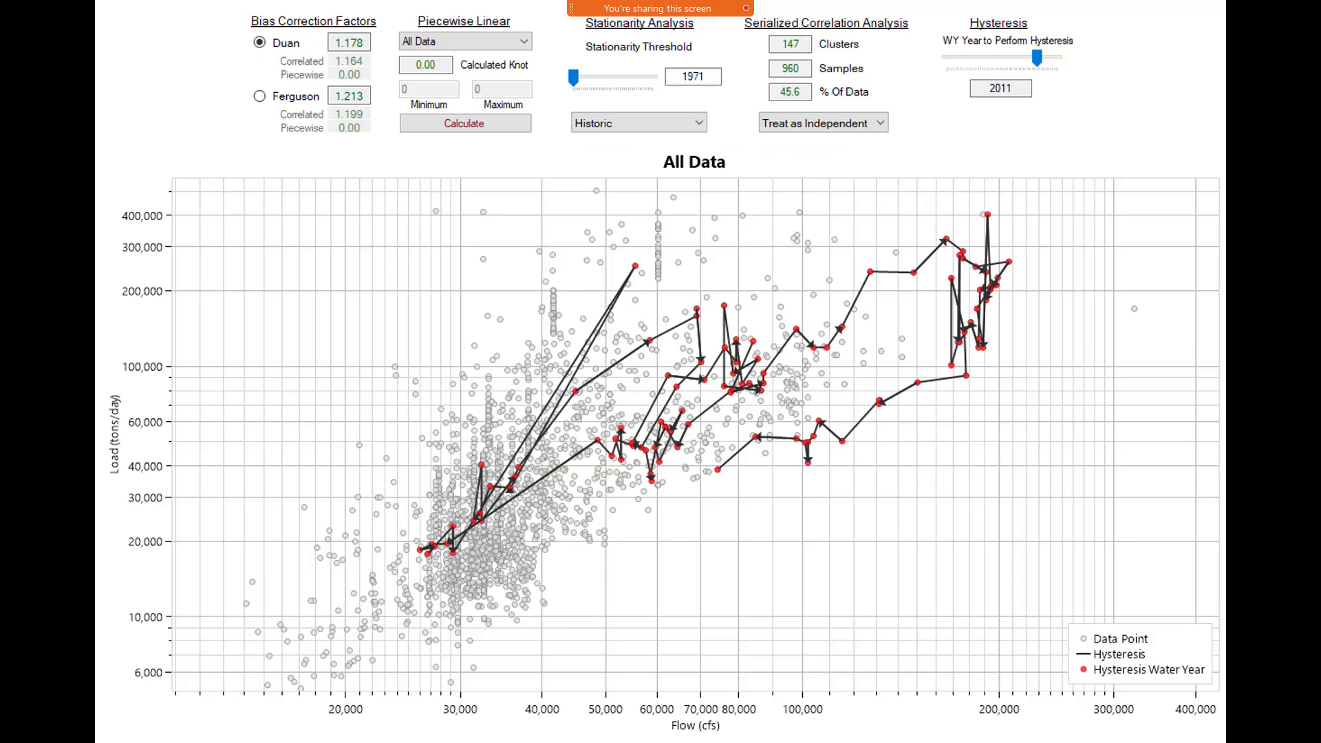
# - Switch from the slide show to the Data Analysis window and clear the current session without saving it
pyautogui.hotkey('alt', 'Tab')
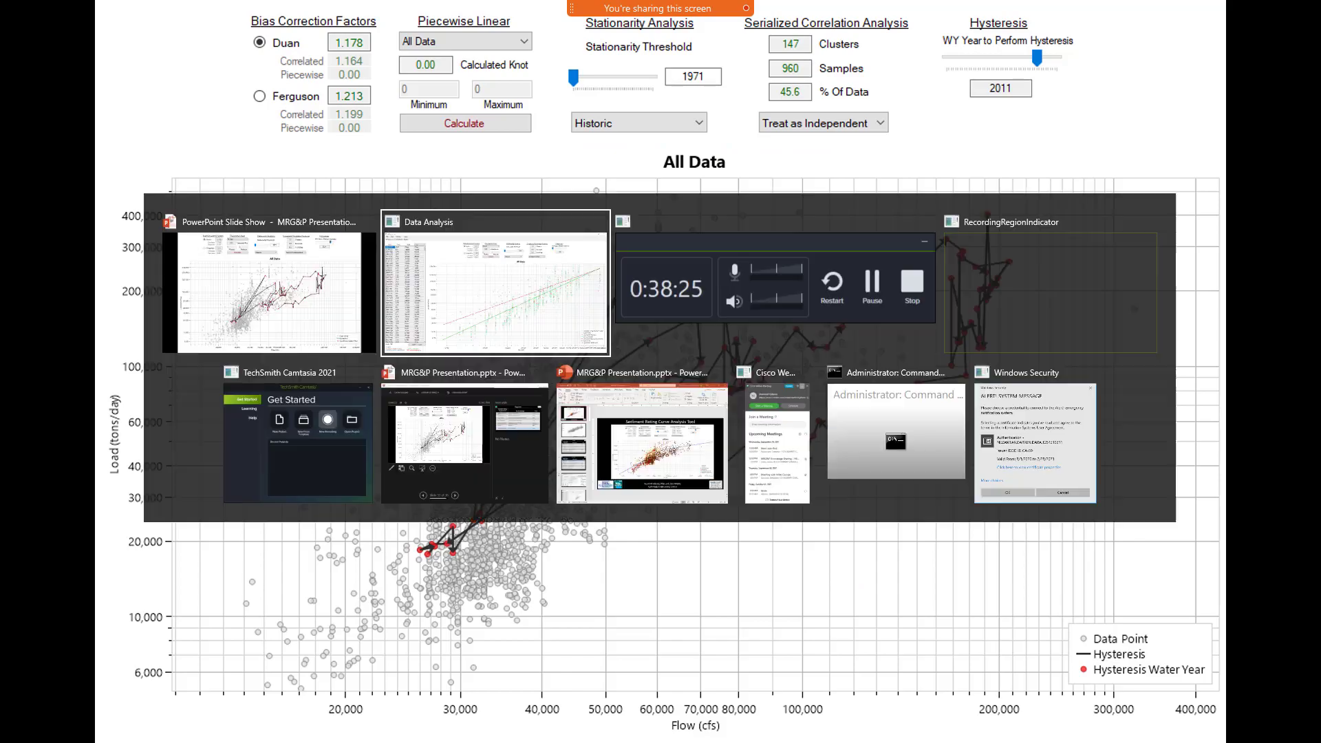
pyautogui.click(287, 433)
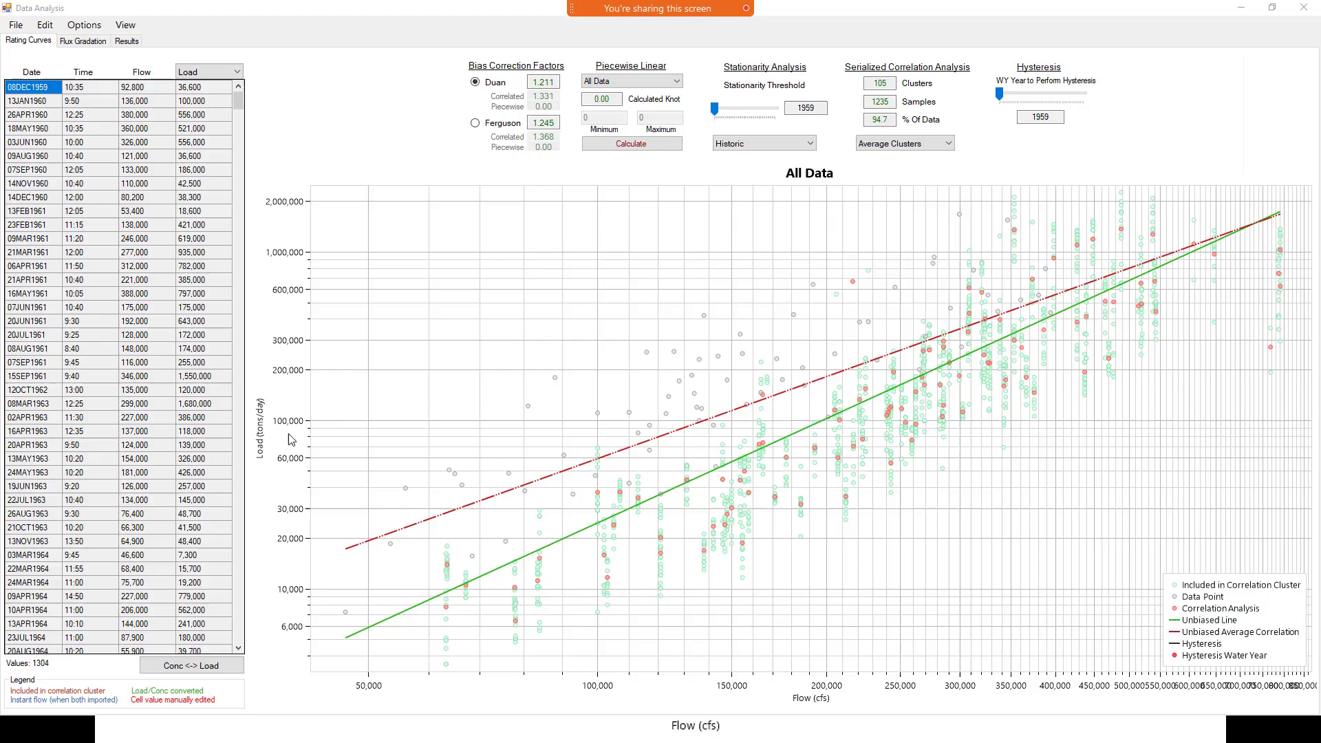
pyautogui.click(15, 25)
pyautogui.click(41, 83)
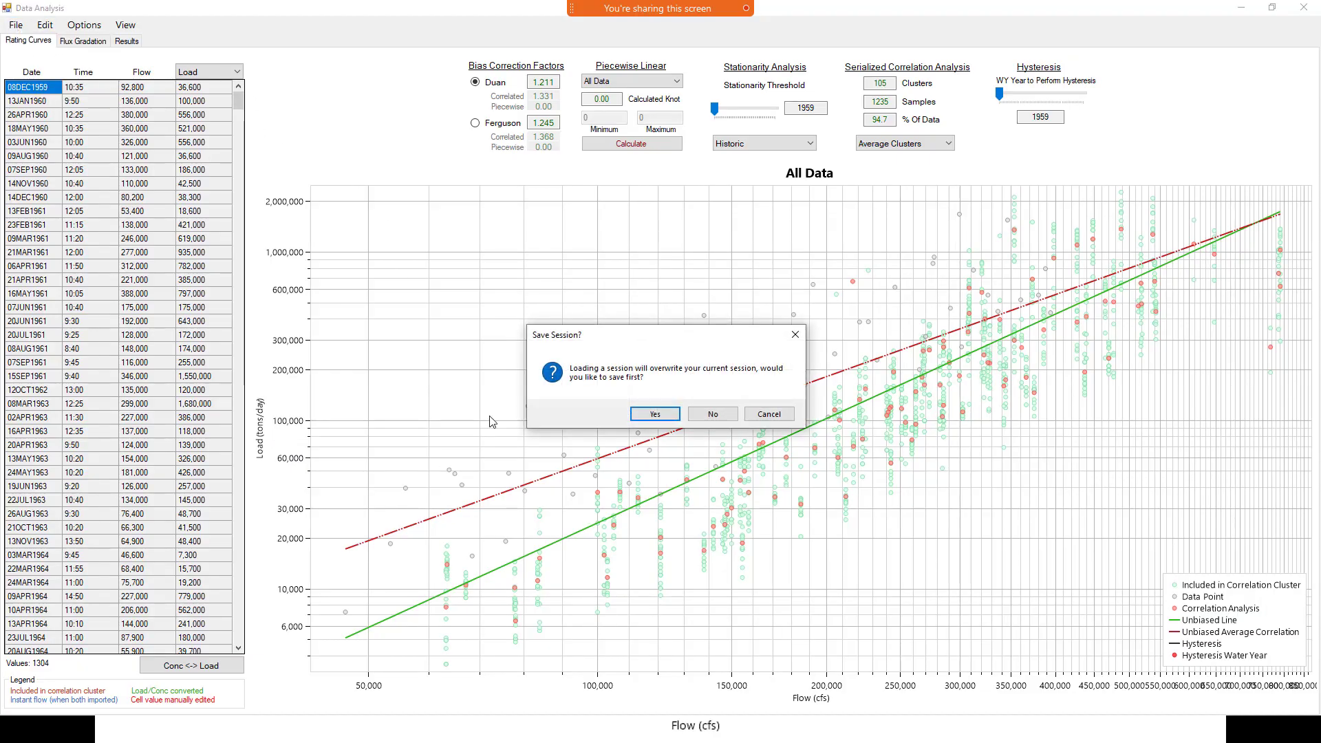
pyautogui.click(713, 413)
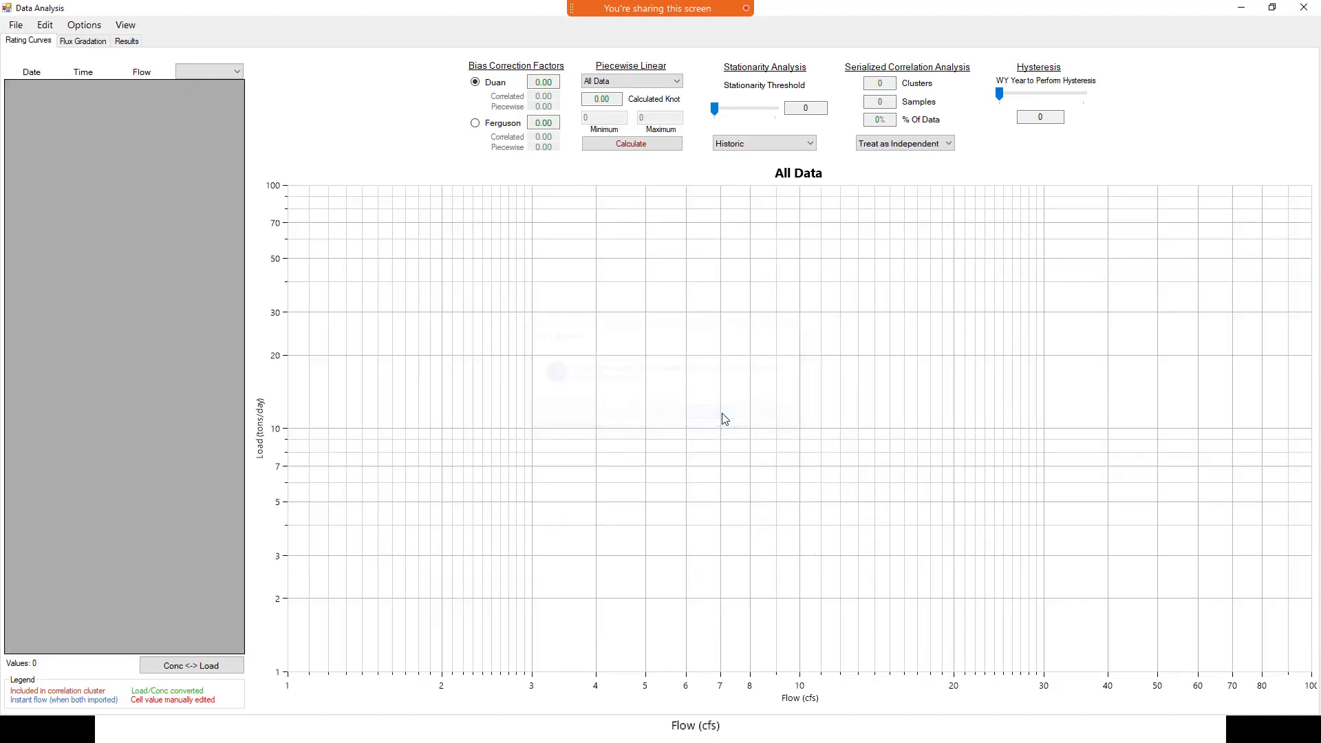
# - Import Omaha Data as USGS Style Tab Delimited, using both flow types, fall diameter, and load with concentration converted where load is blank
pyautogui.click(15, 24)
pyautogui.moveTo(23, 95)
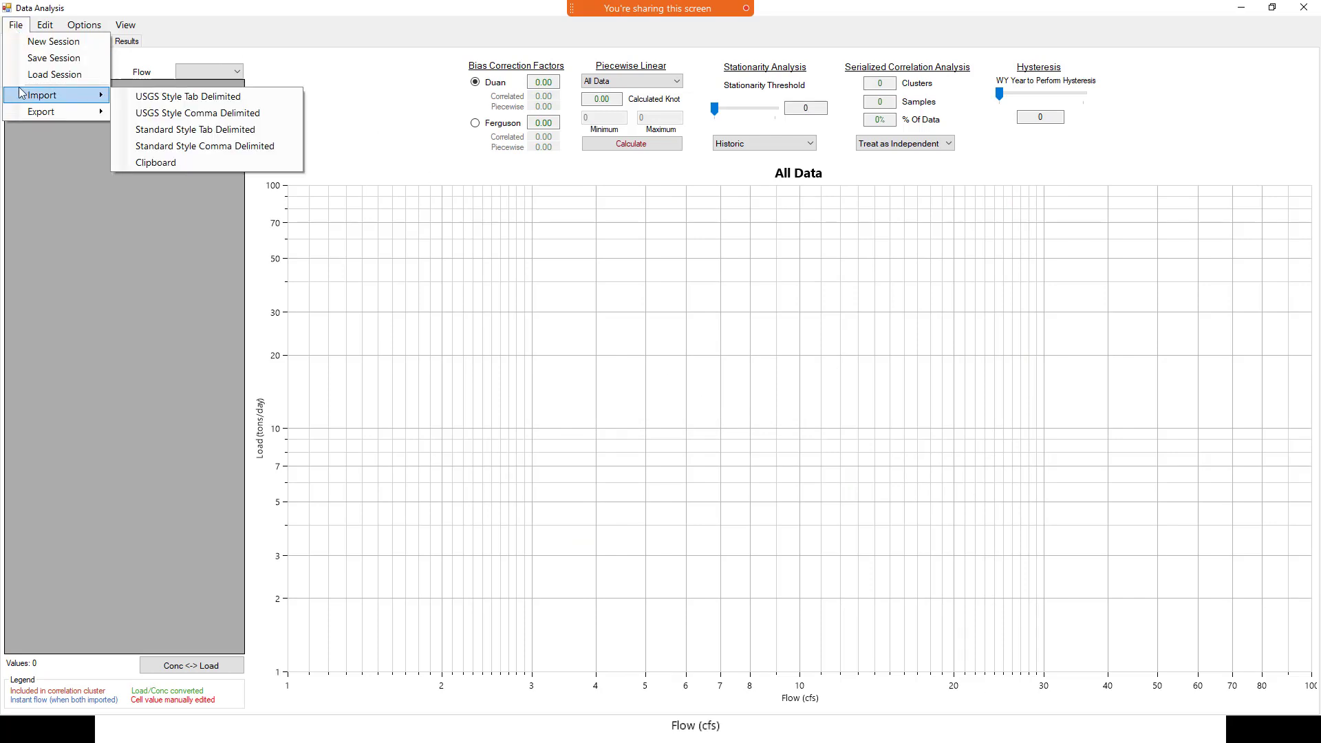
pyautogui.click(146, 99)
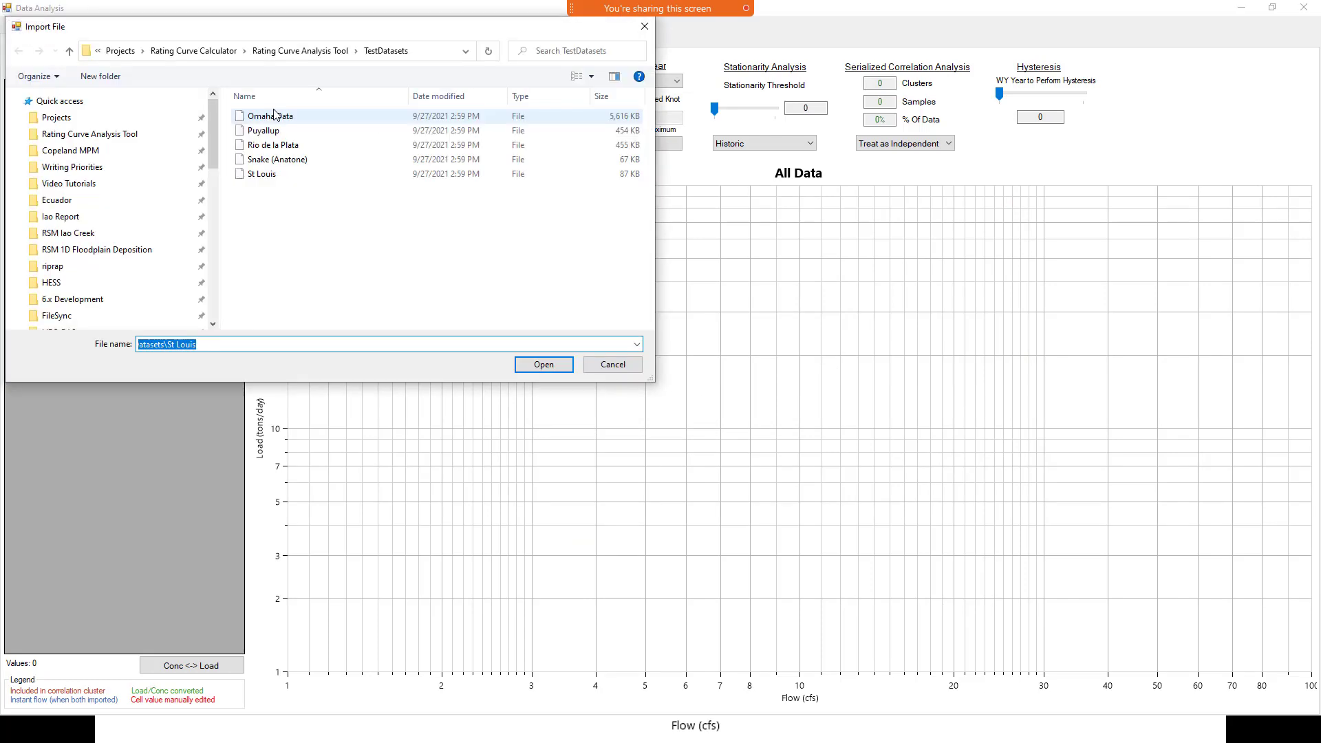
pyautogui.doubleClick(275, 117)
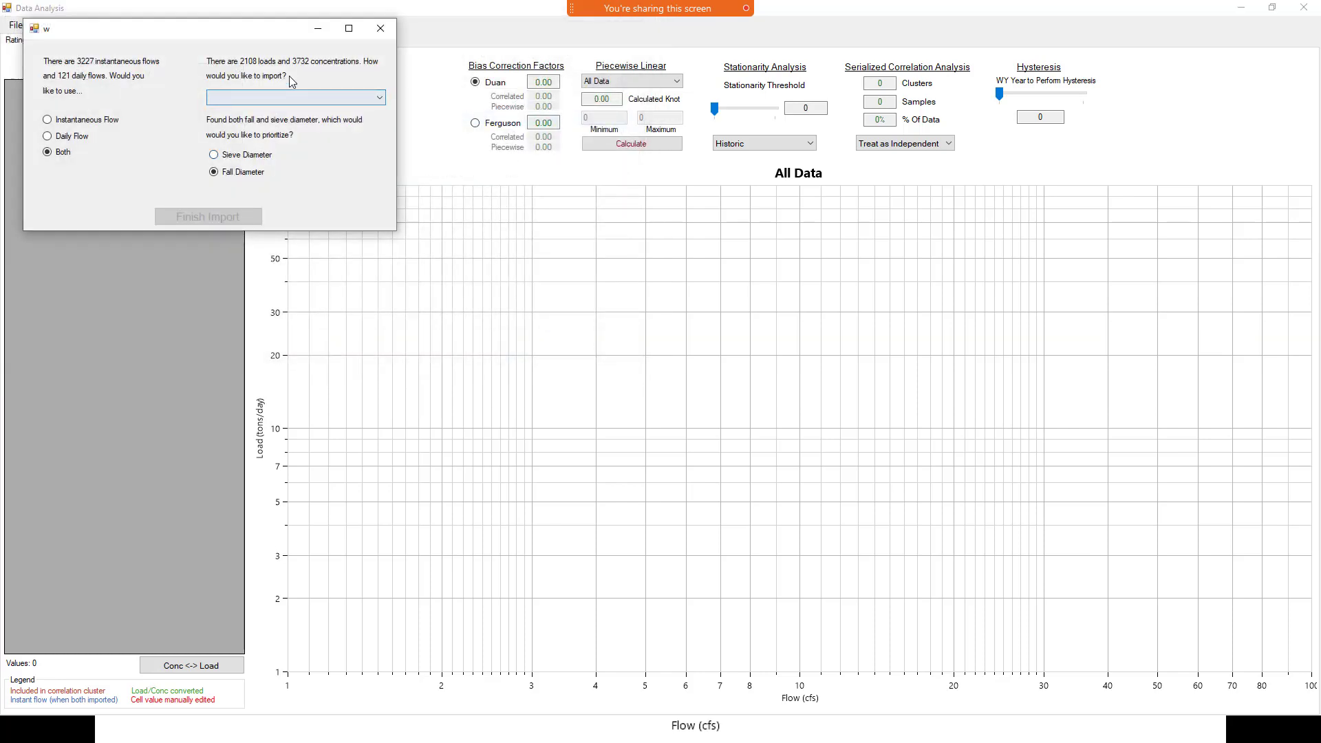
pyautogui.click(289, 97)
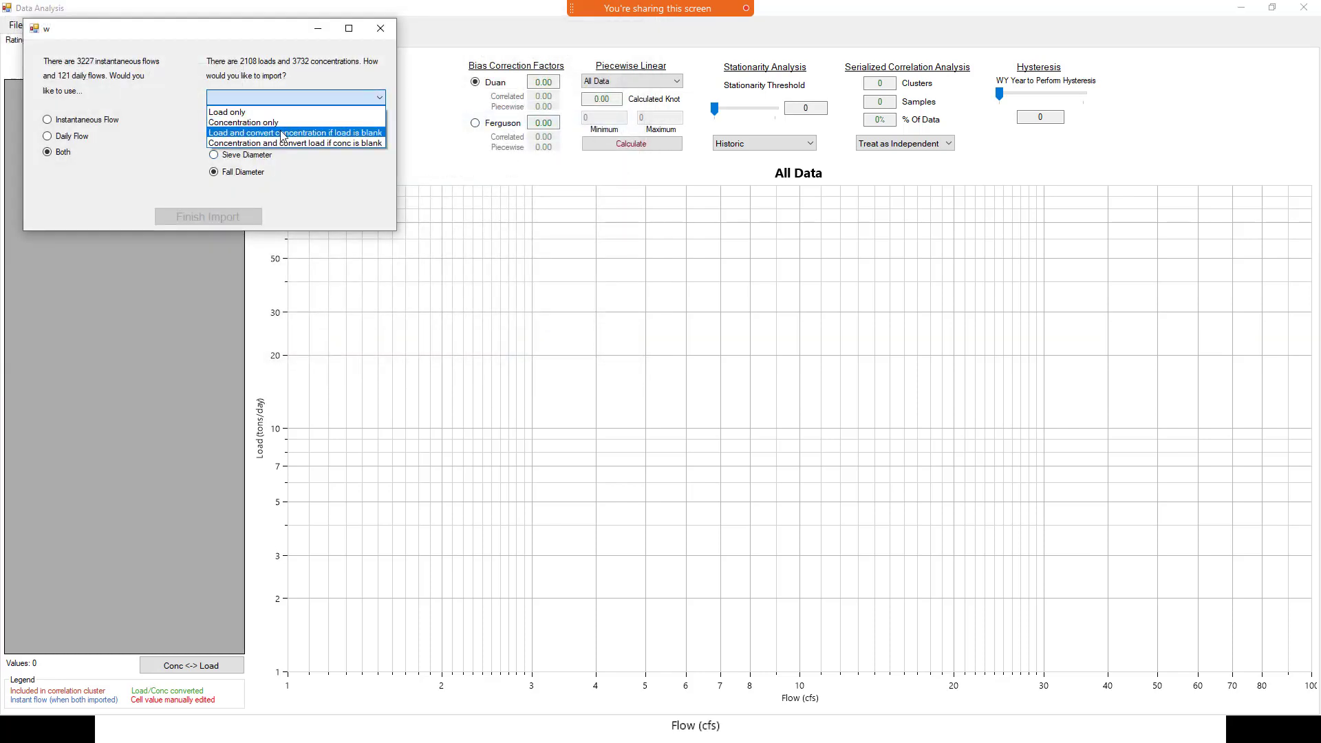
pyautogui.click(280, 133)
pyautogui.click(242, 215)
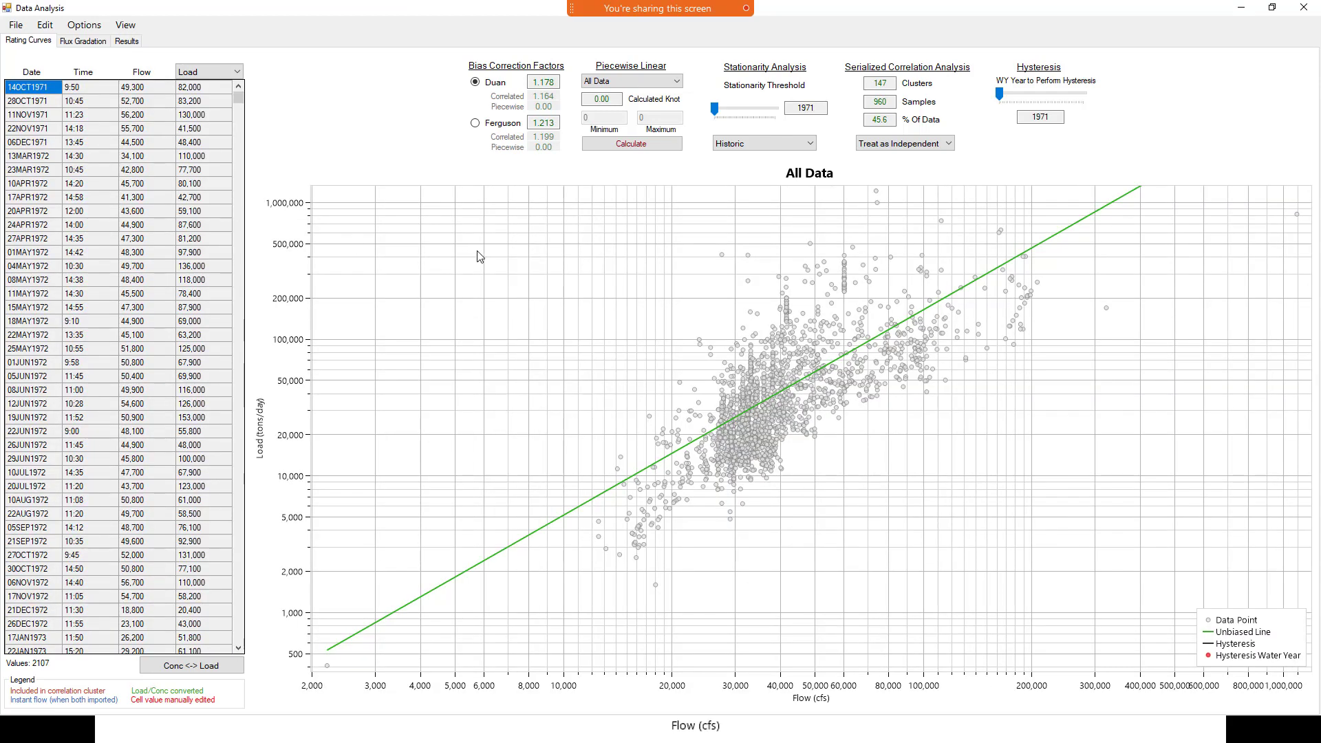
# - Set the water year for the Hysteresis analysis to 2011
pyautogui.doubleClick(1051, 118)
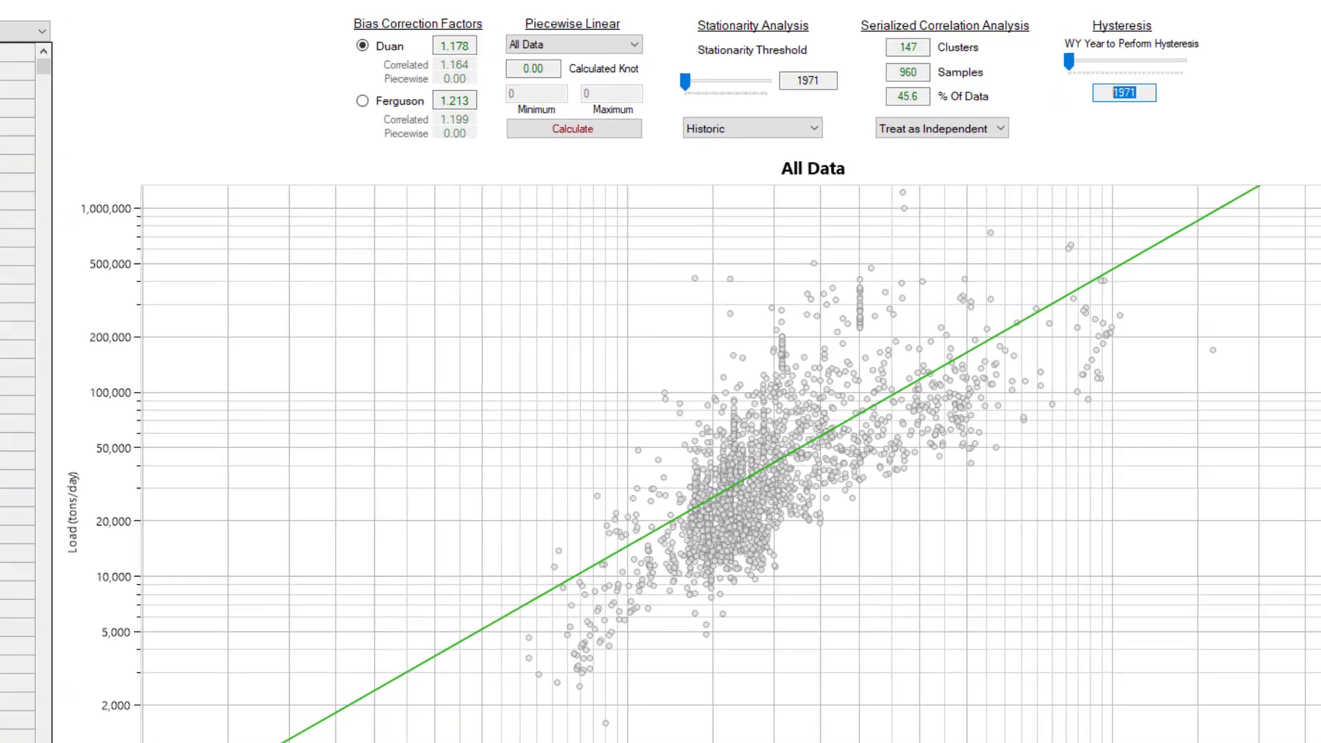
pyautogui.write('2011')
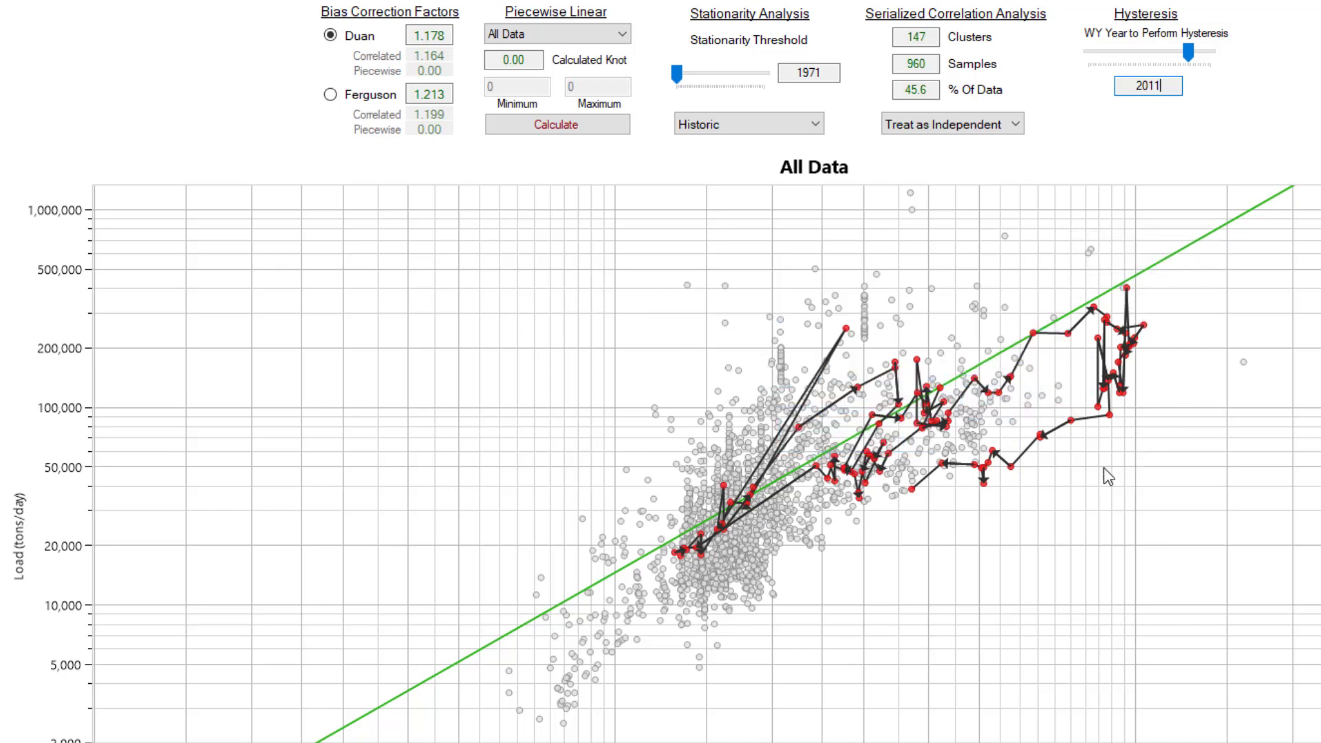
# - Try water year 2013 for the Hysteresis analysis and set the year back to 2011
pyautogui.moveTo(1186, 60)
pyautogui.mouseDown()
pyautogui.moveTo(1108, 58)
pyautogui.moveTo(1196, 76)
pyautogui.mouseUp()
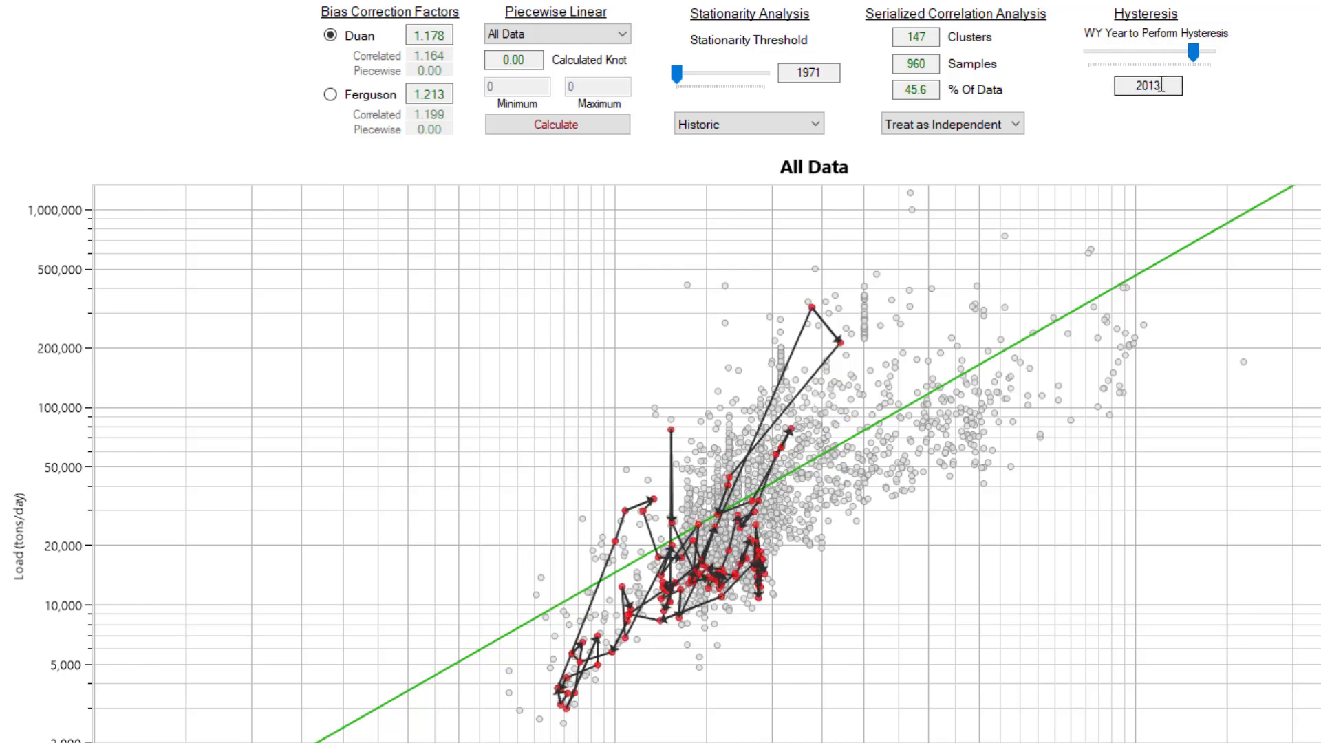
pyautogui.click(1163, 88)
pyautogui.press('BackSpace')
pyautogui.write('1')
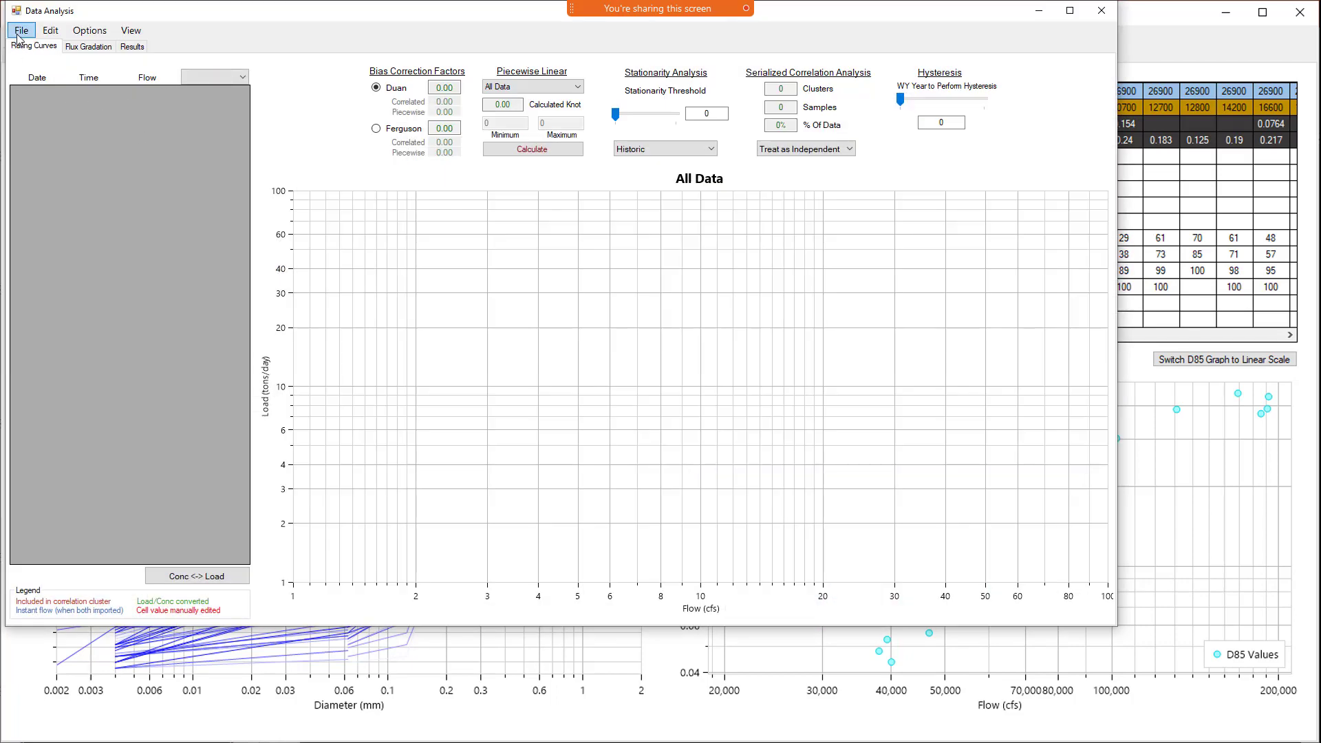
# - Import the Omaha Data file in USGS Style Tab Delimited format into the empty Data Analysis session
pyautogui.click(18, 34)
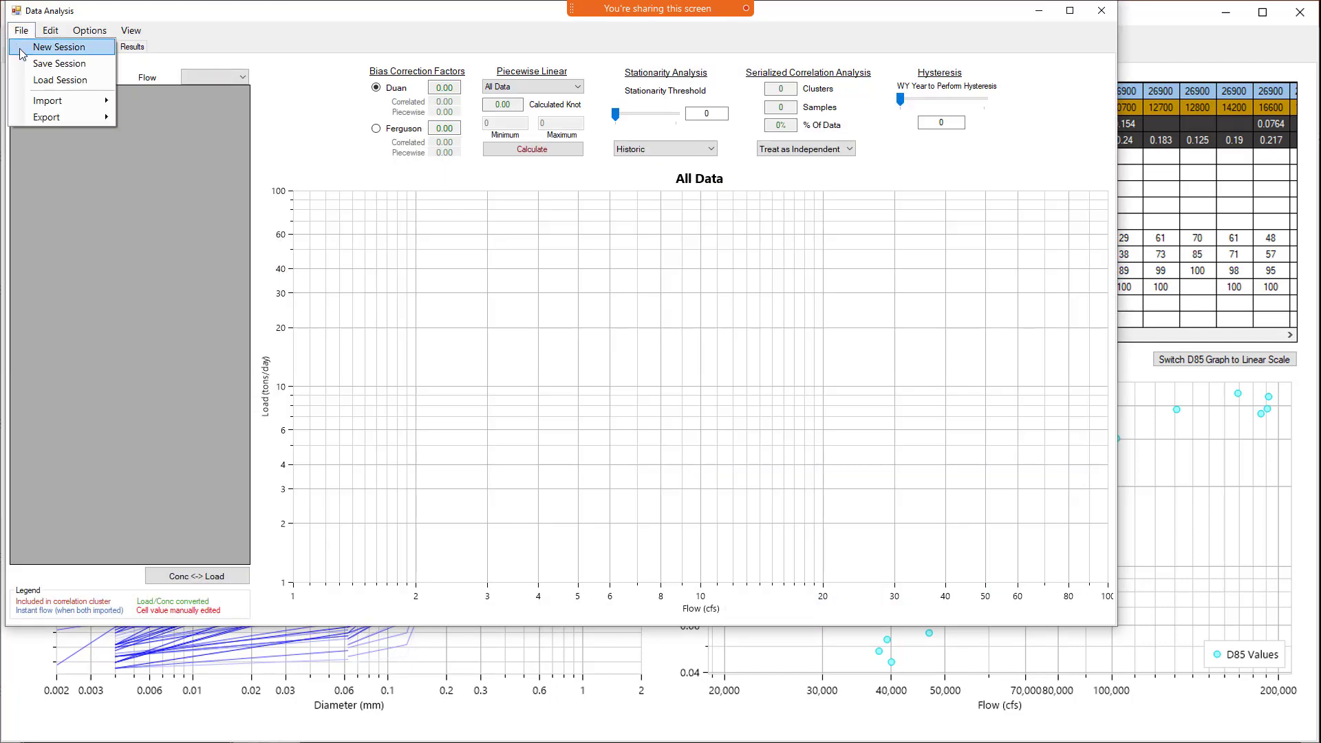
pyautogui.moveTo(21, 103)
pyautogui.click(148, 103)
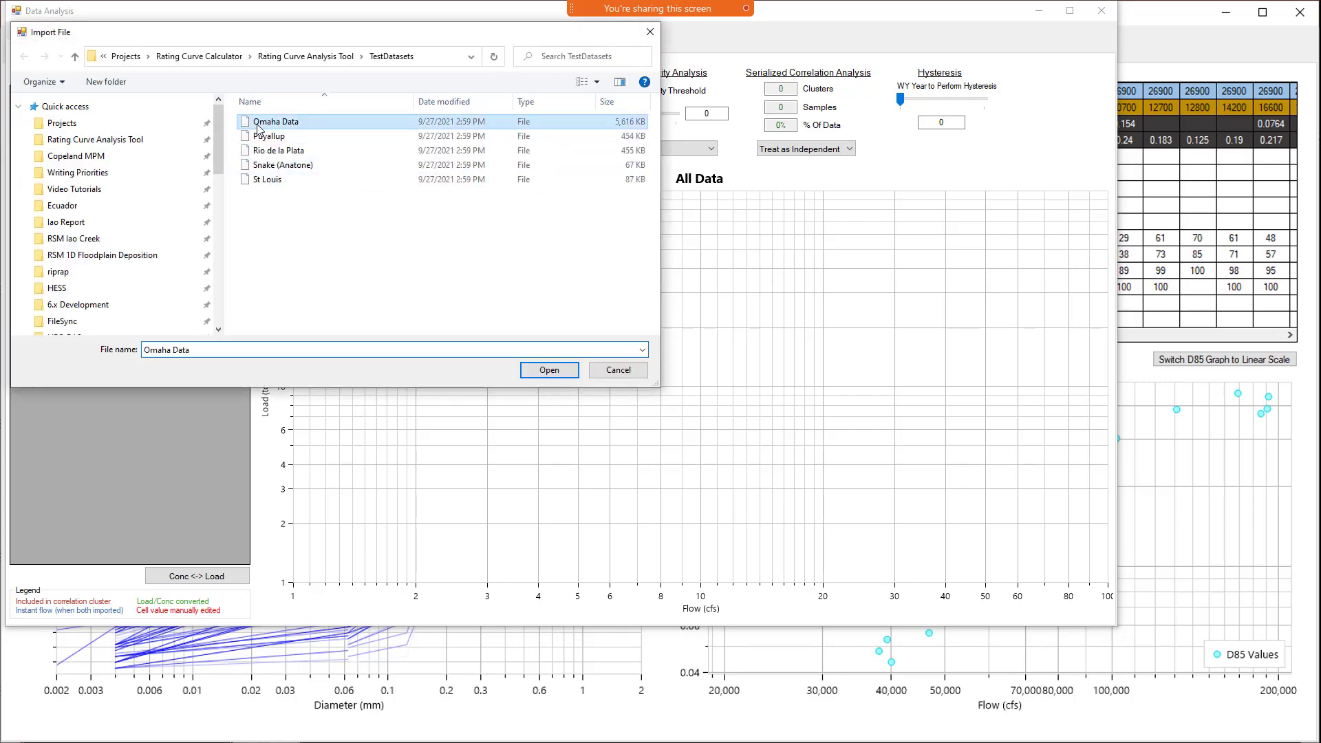
pyautogui.doubleClick(242, 122)
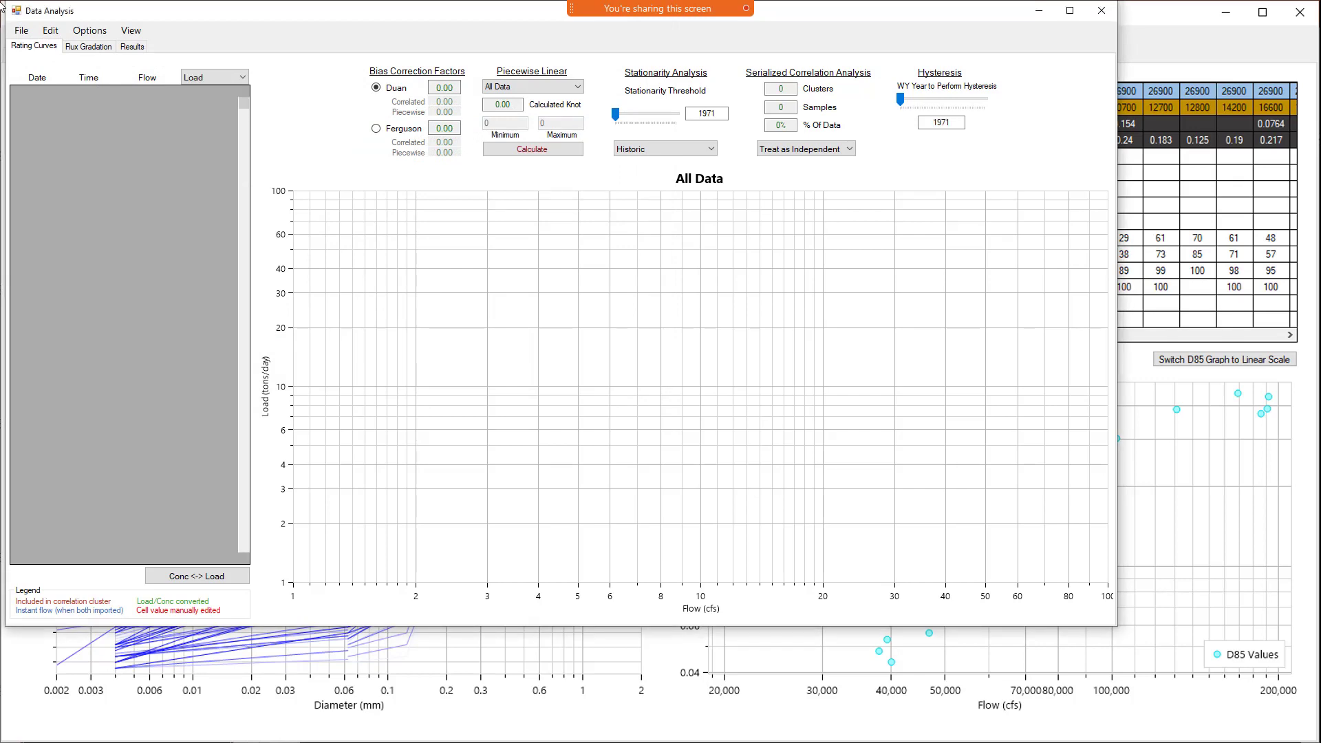
# - Show the Flux Gradation results in a maximized window and look through the gradation table across its flows
pyautogui.click(78, 47)
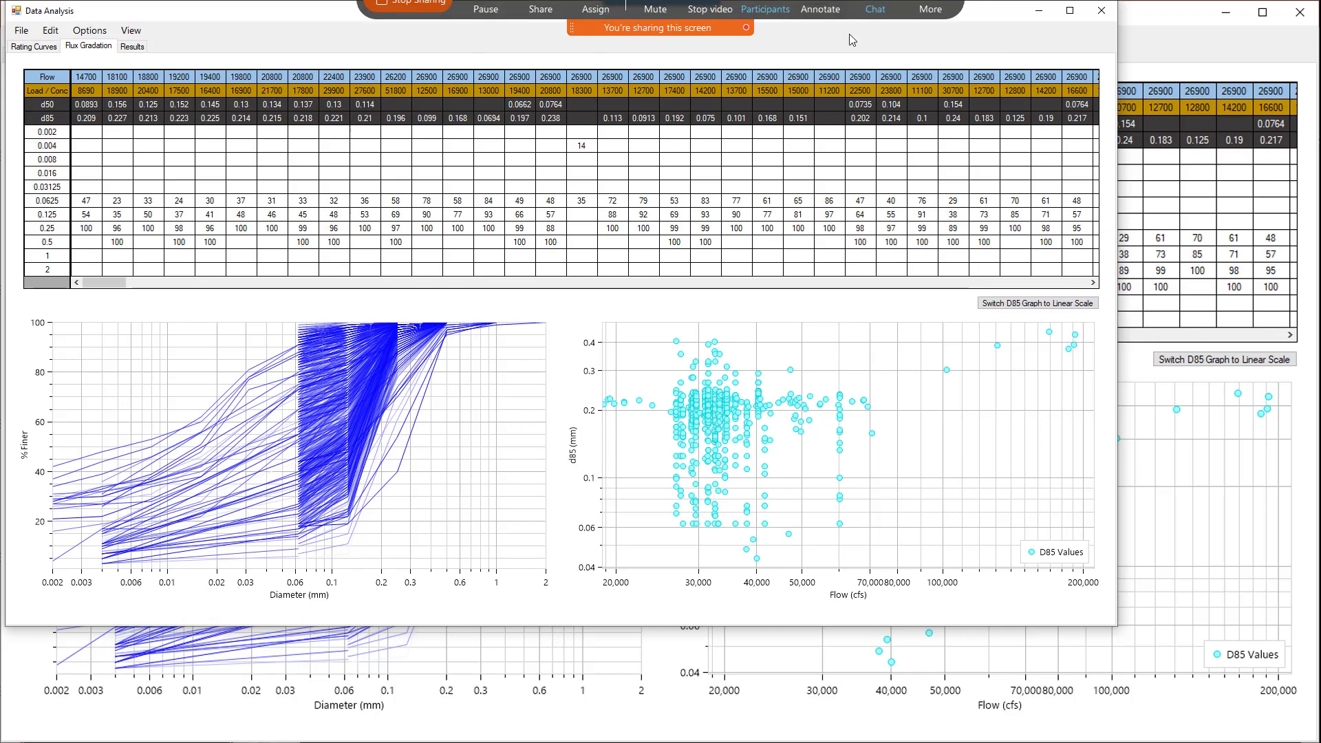
pyautogui.click(1069, 11)
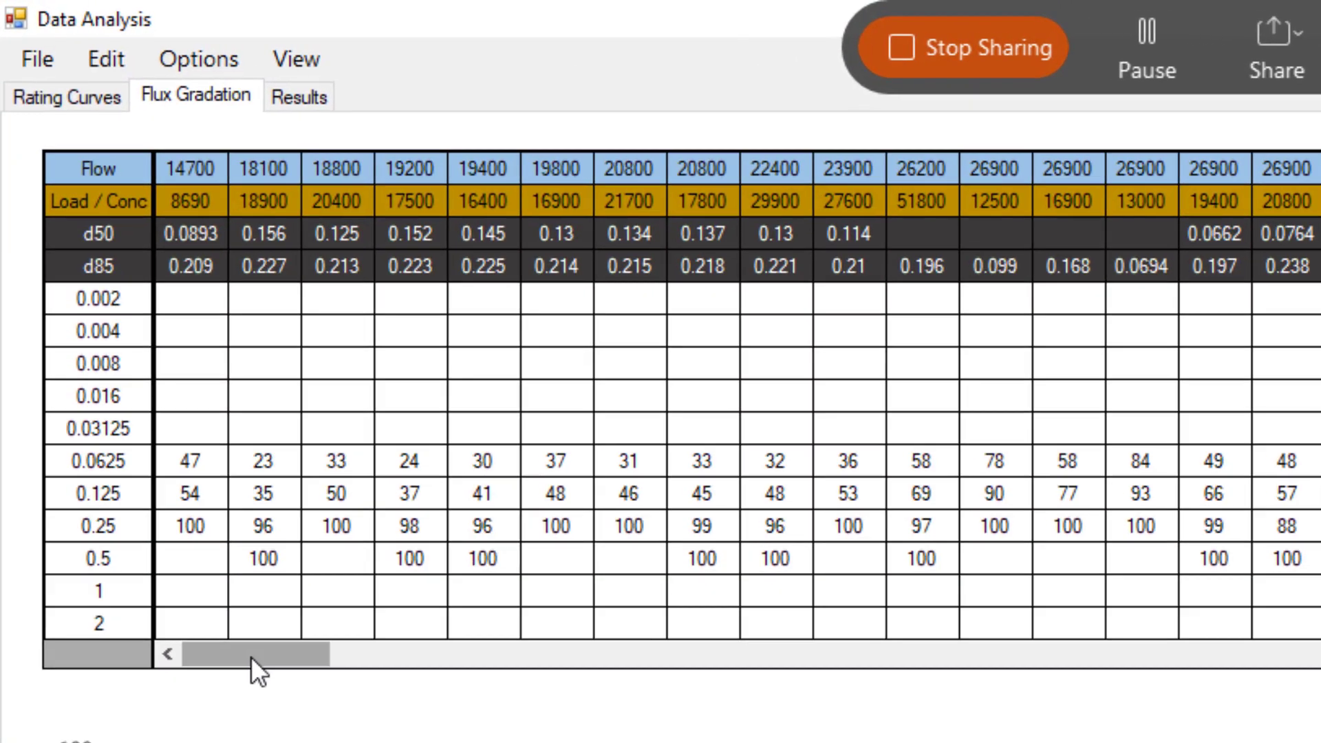
pyautogui.hscroll(15, 158, 420)
pyautogui.hscroll(-15, 246, 655)
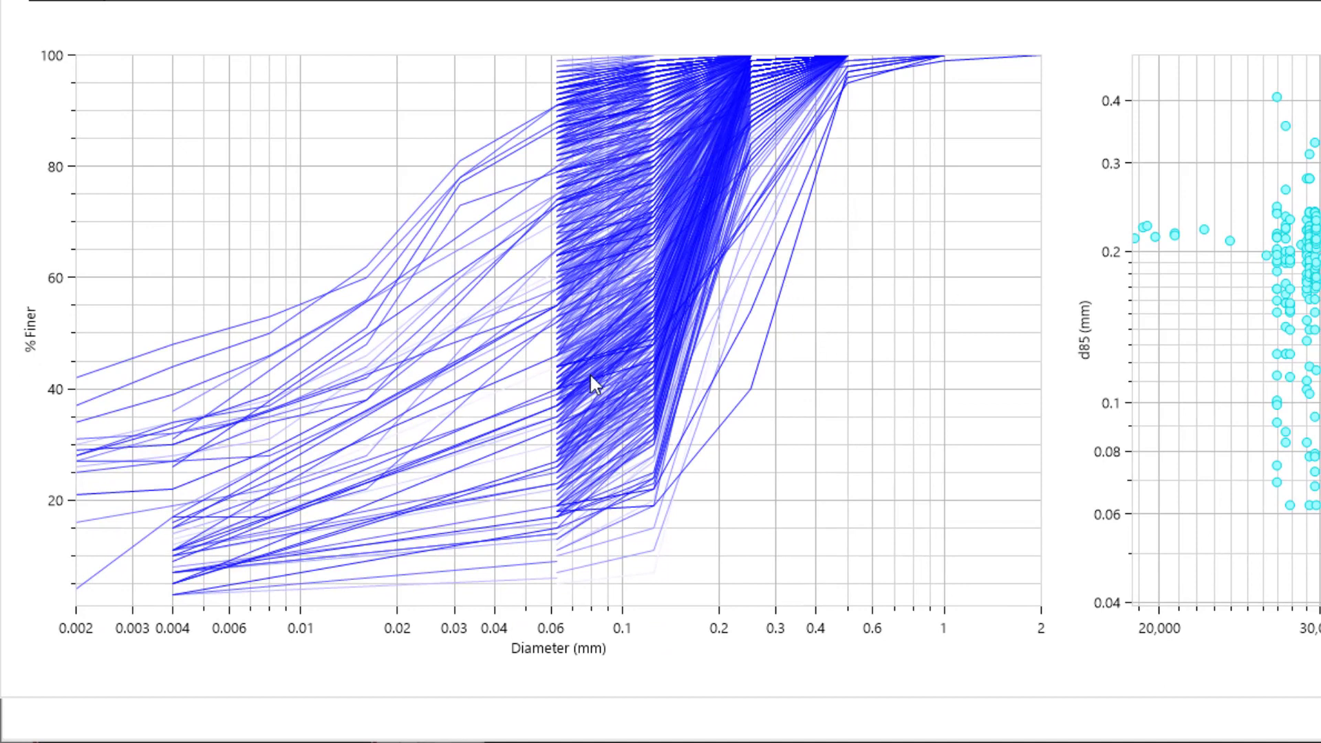
# - Change the D85 graph to linear scale and switch to the other Data Analysis window
pyautogui.moveTo(452, 514)
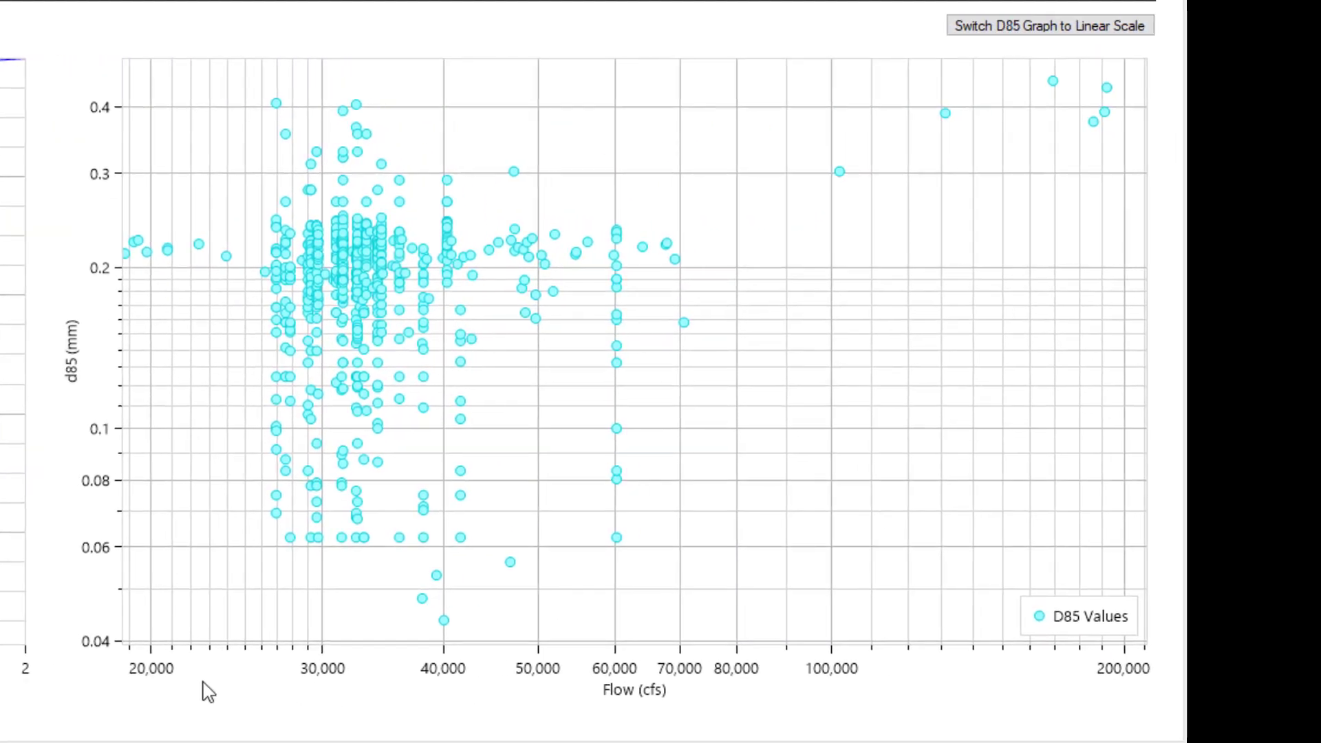
pyautogui.click(1091, 28)
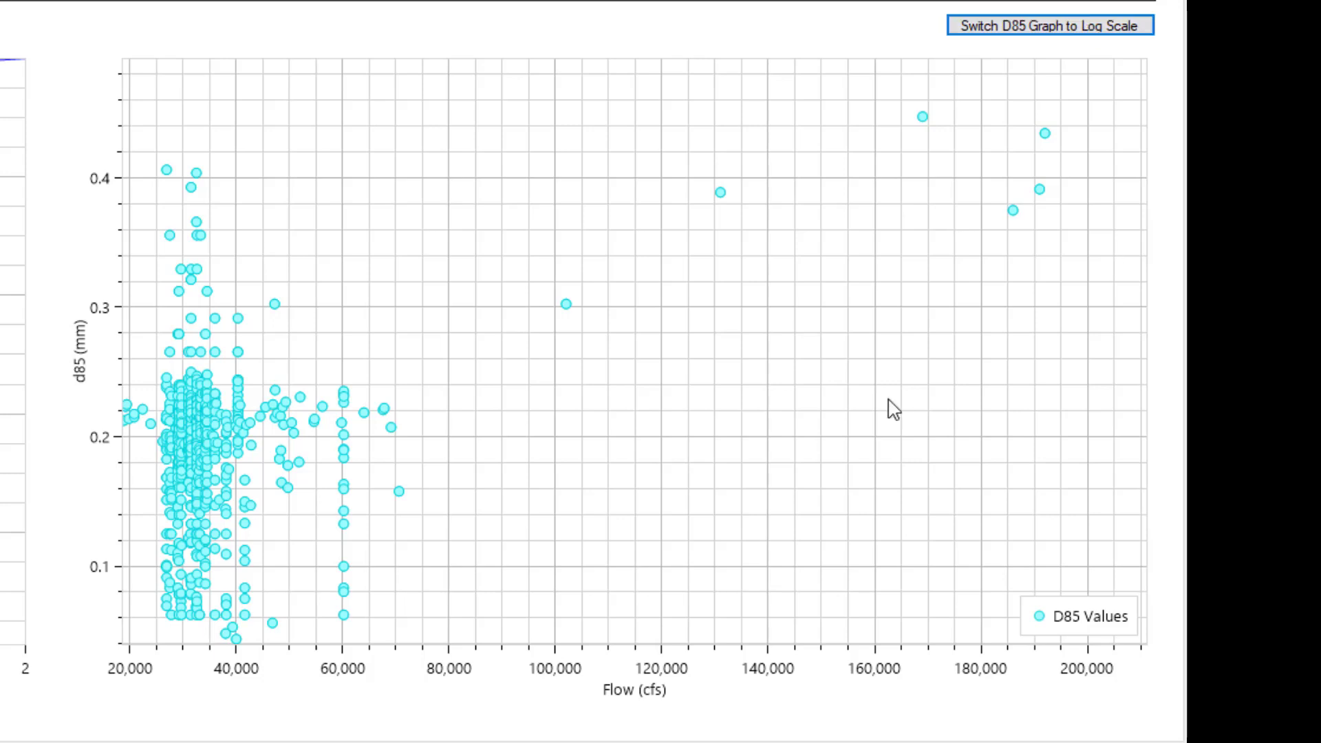
pyautogui.moveTo(242, 396)
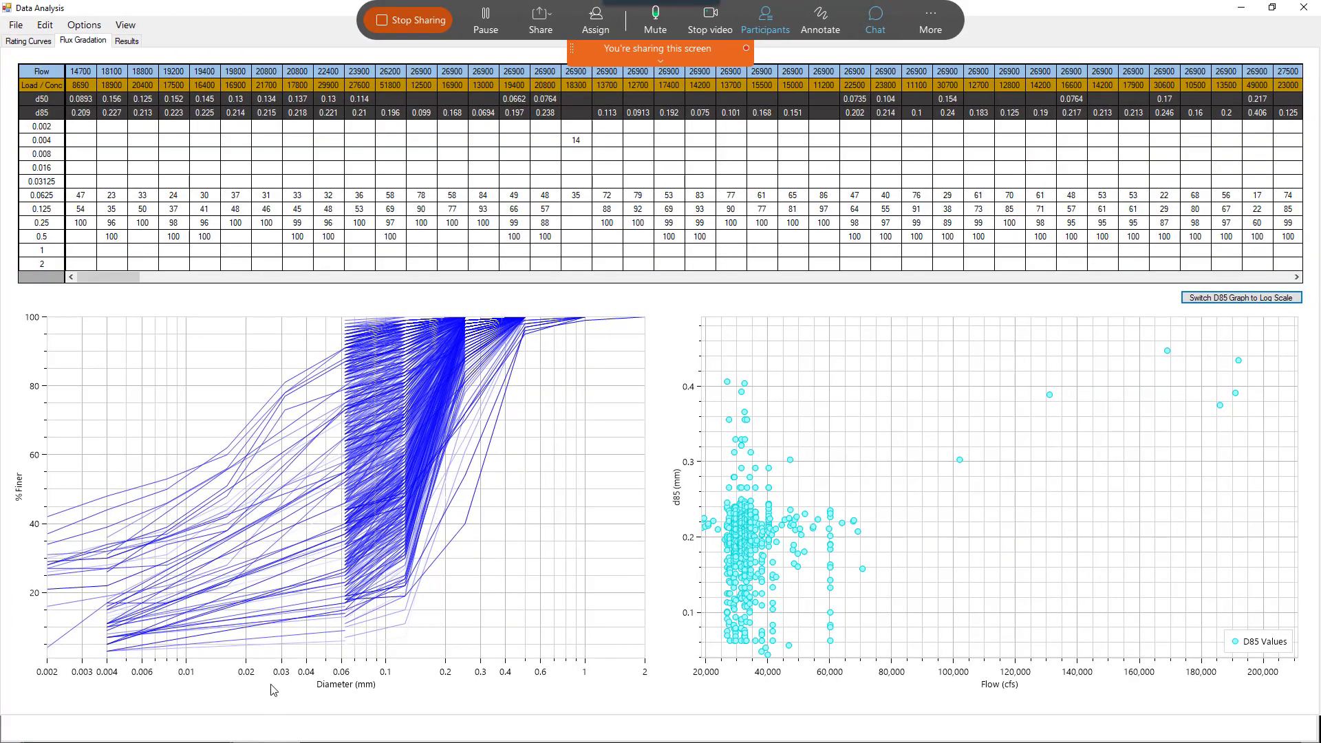
pyautogui.hotkey('alt', 'Tab')
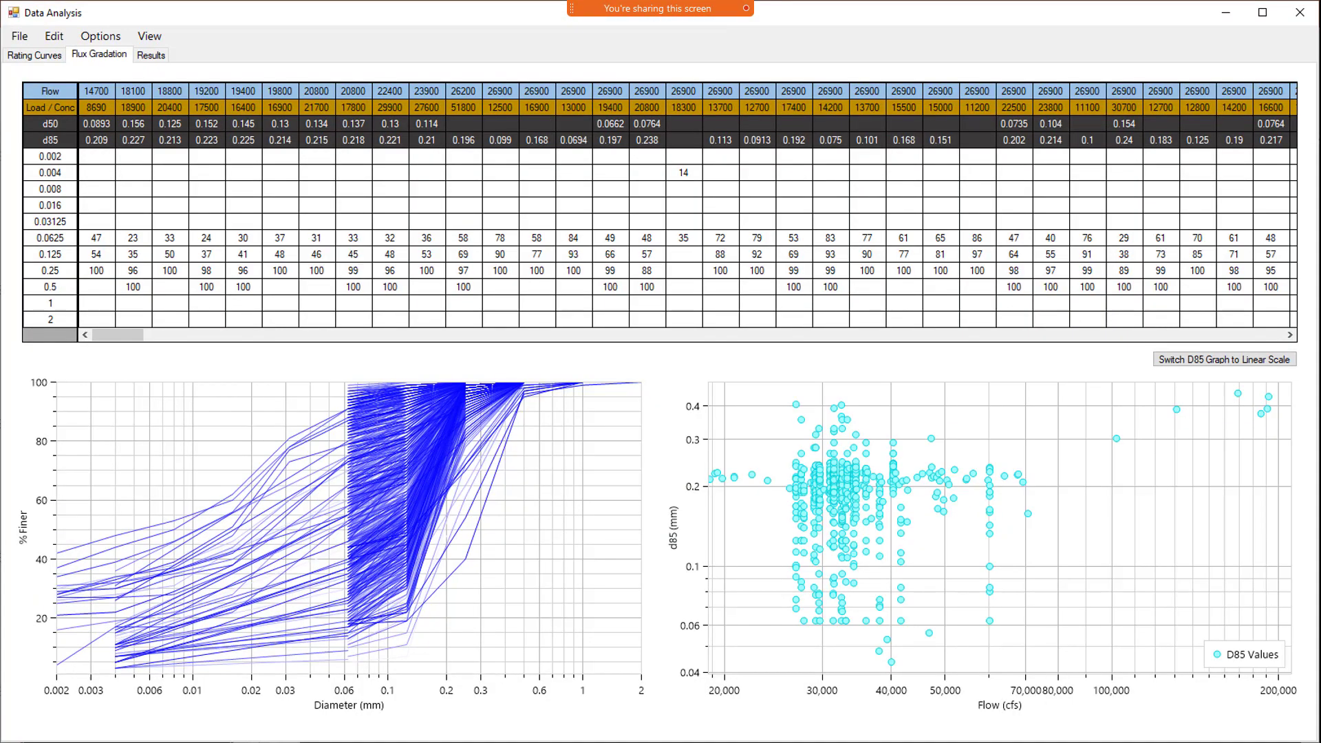